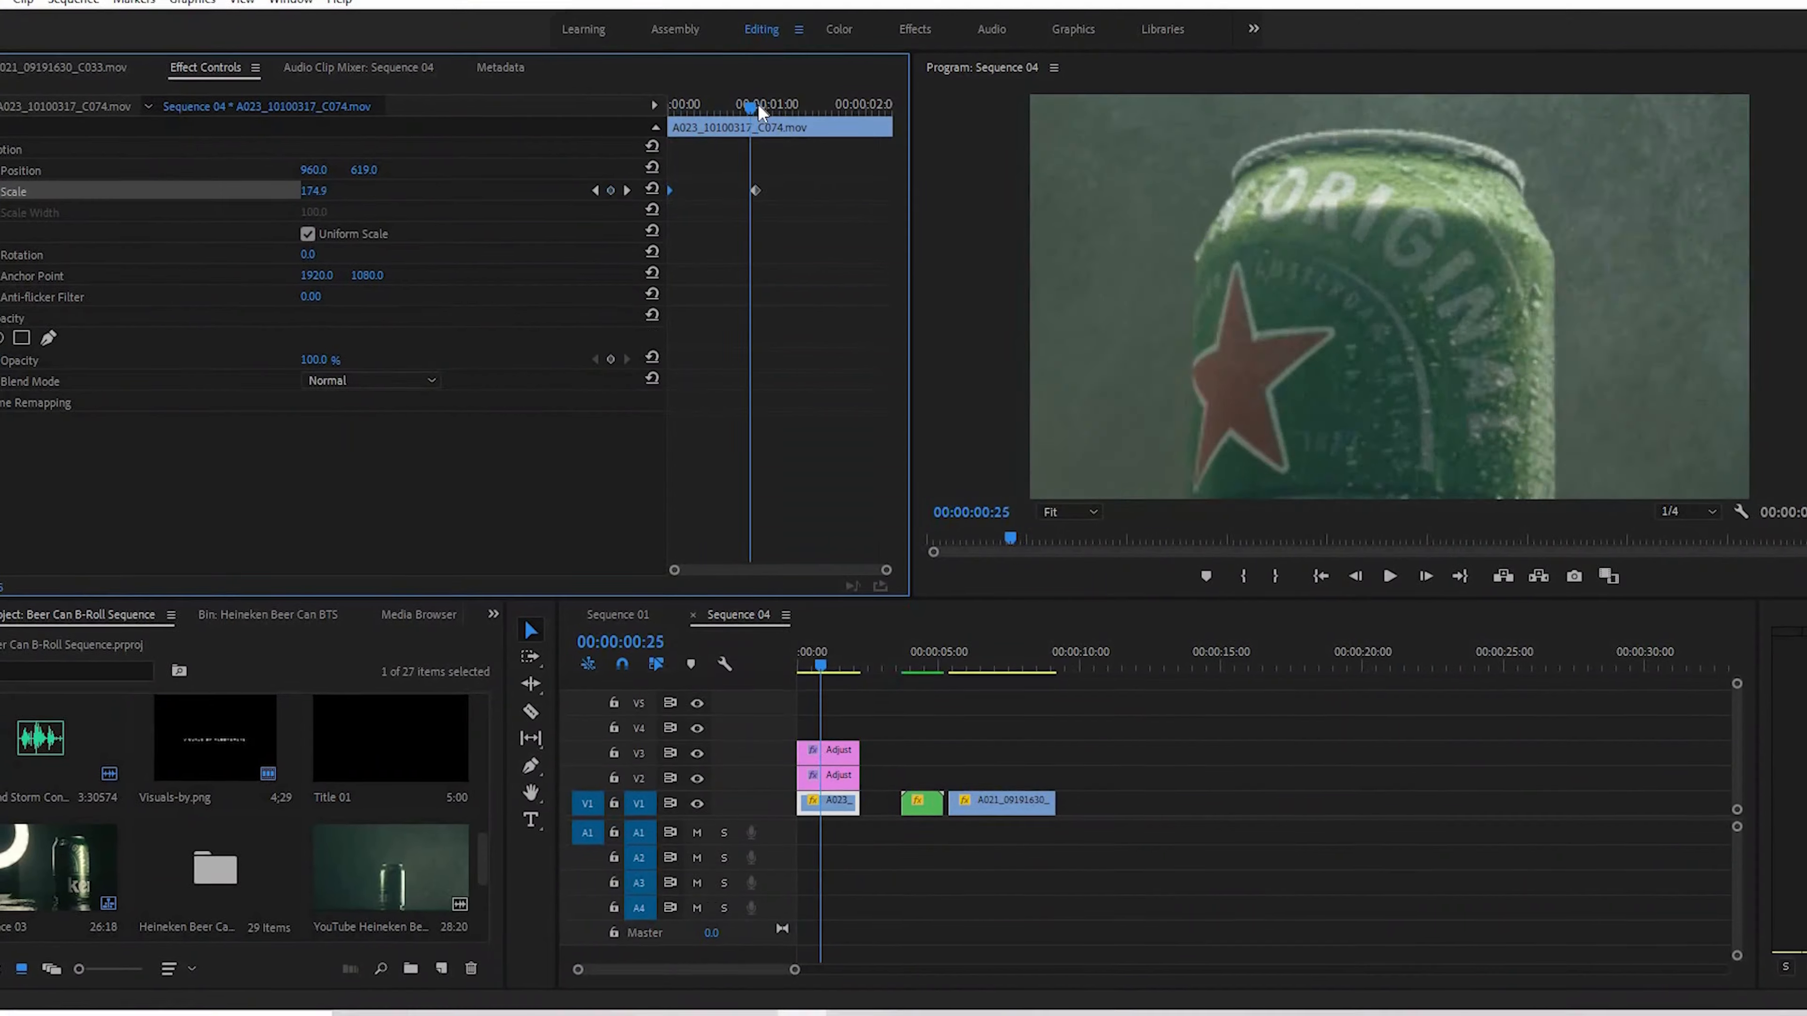
- Move the can clip's second Scale keyframe to the end of the clip and scrub through the zoom
{"action": "left_click_drag", "start_coordinate": [756, 193], "coordinate": [888, 193]}
{"action": "mouse_move", "coordinate": [818, 666]}
{"action": "left_mouse_down"}
{"action": "mouse_move", "coordinate": [847, 667]}
{"action": "mouse_move", "coordinate": [827, 668]}
{"action": "left_mouse_up"}
- Preview the nested clip in Sequence 04 and add a Scale keyframe of 100 at its beginning
{"action": "left_click", "coordinate": [923, 802]}
{"action": "left_click", "coordinate": [919, 665]}
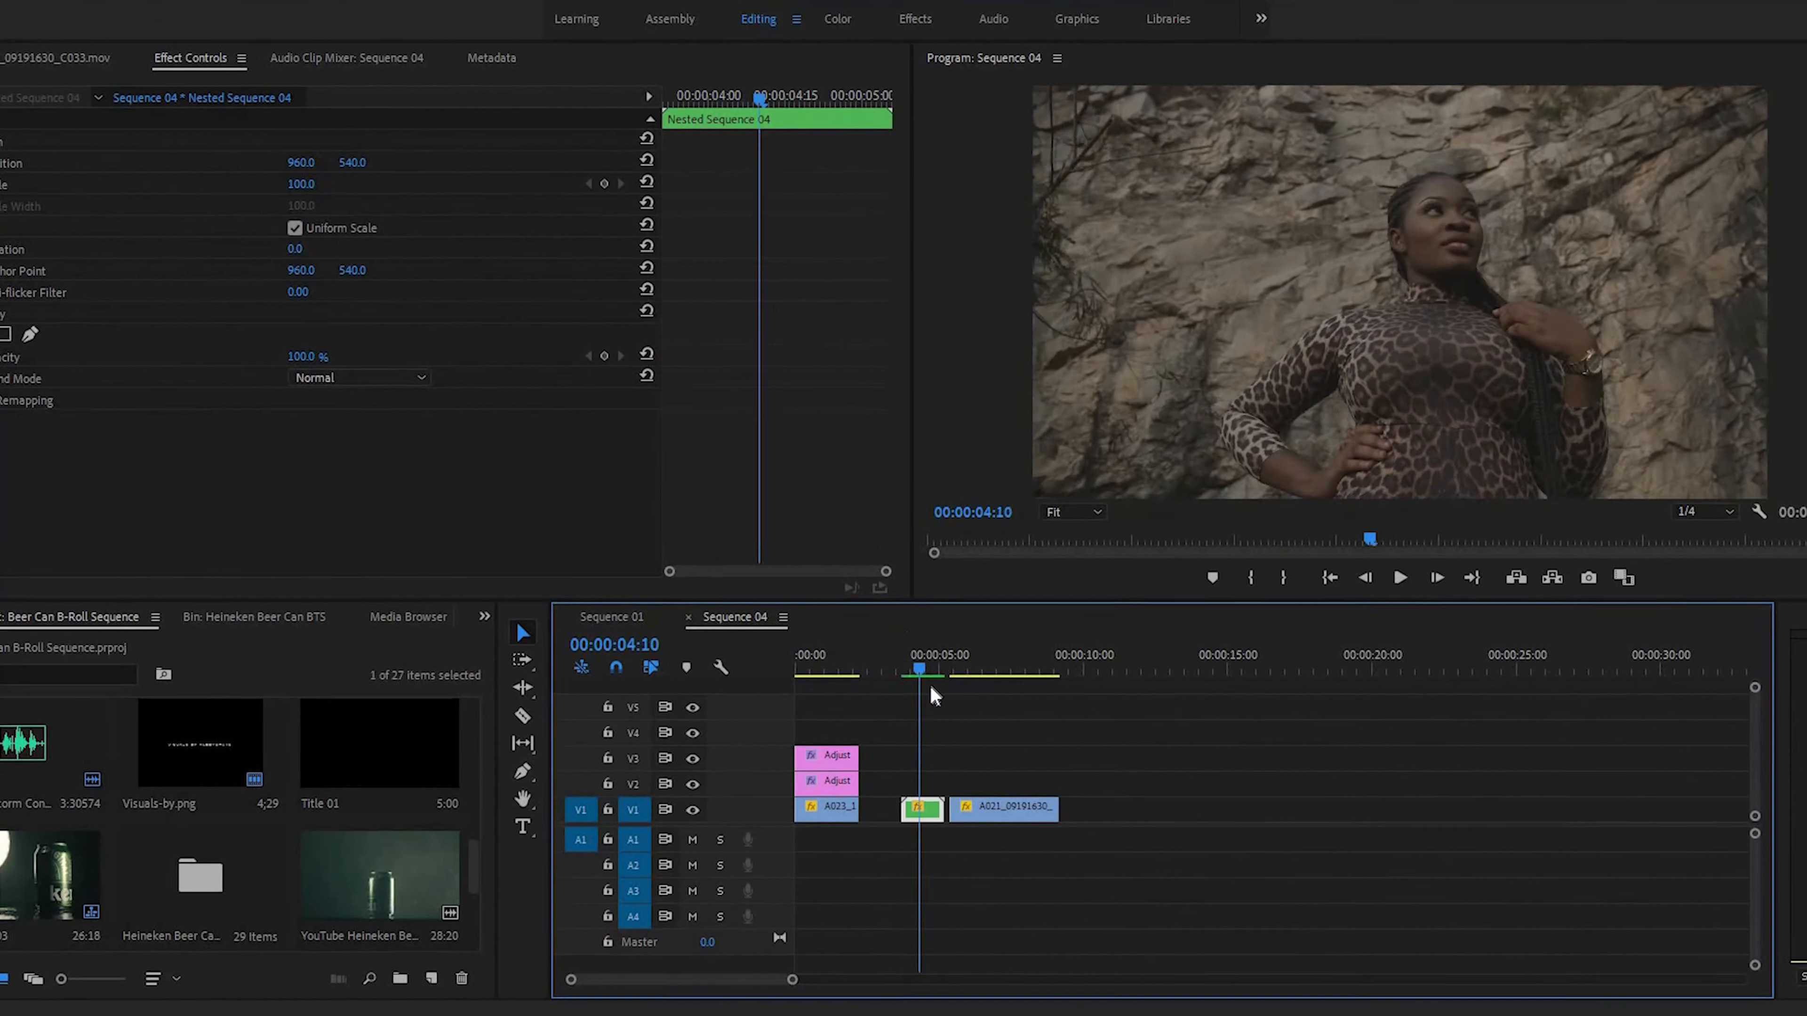
{"action": "left_click", "coordinate": [908, 668]}
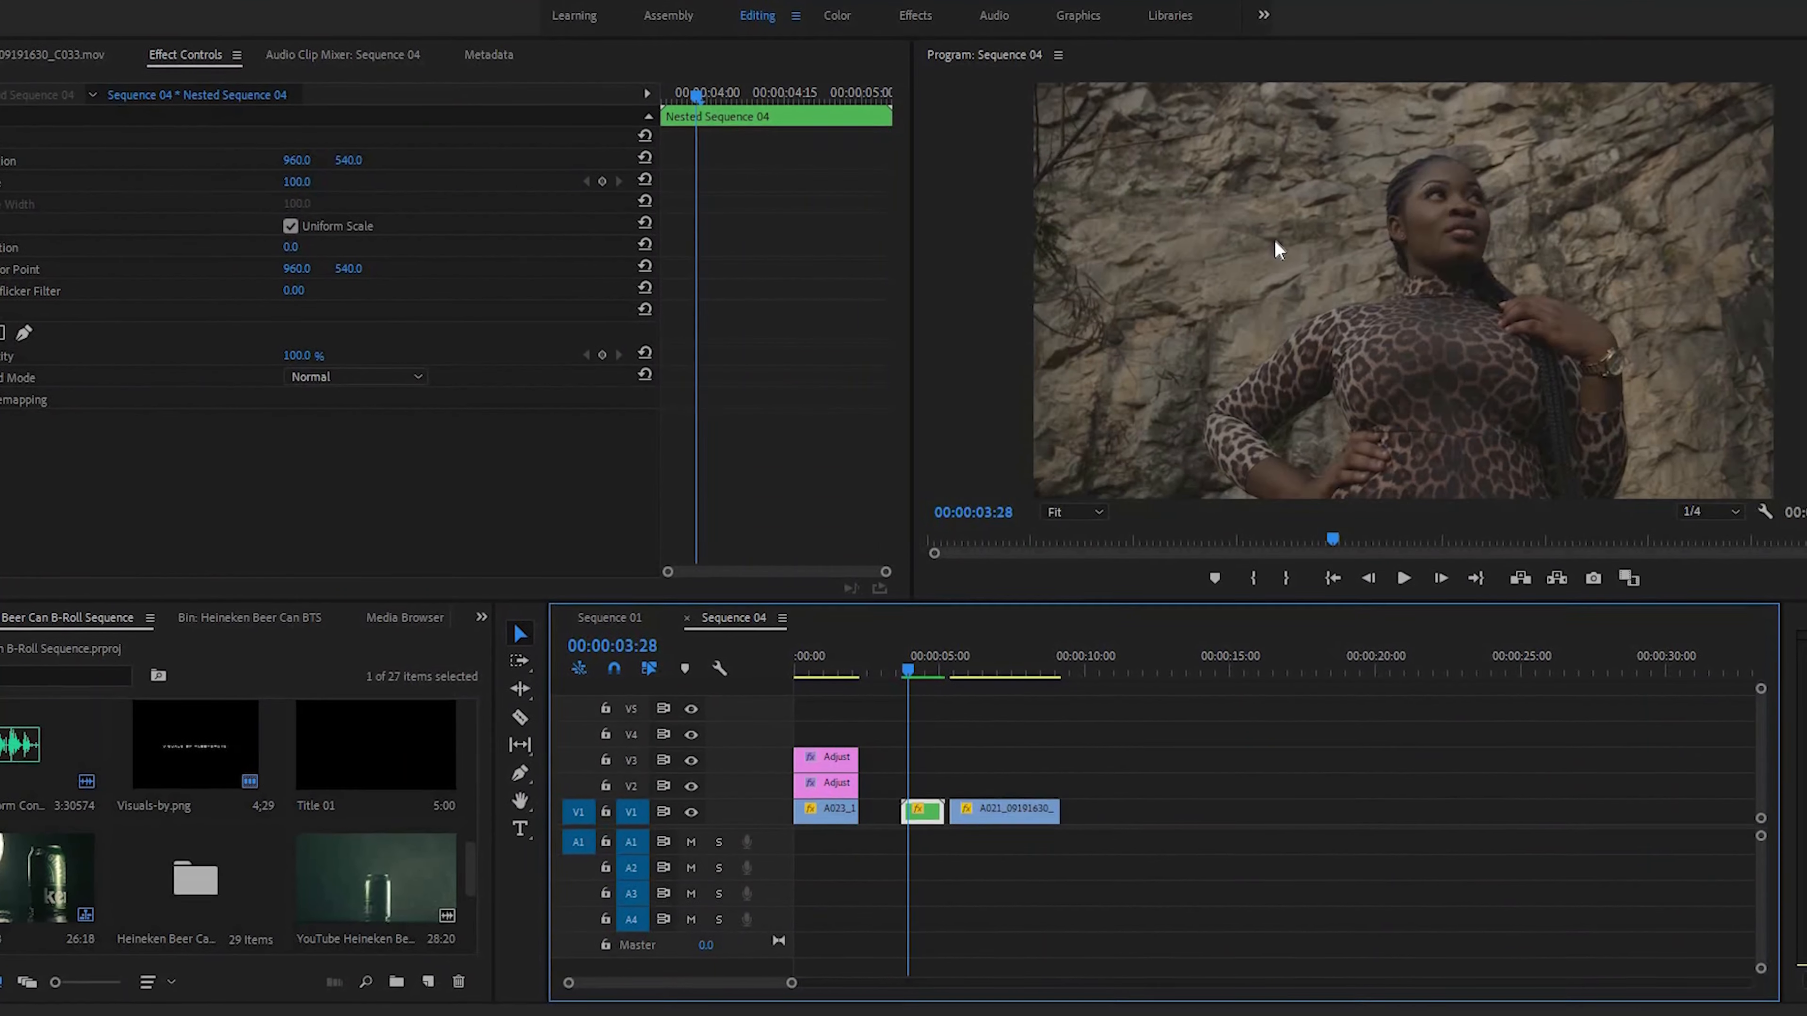
{"action": "key", "text": "space"}
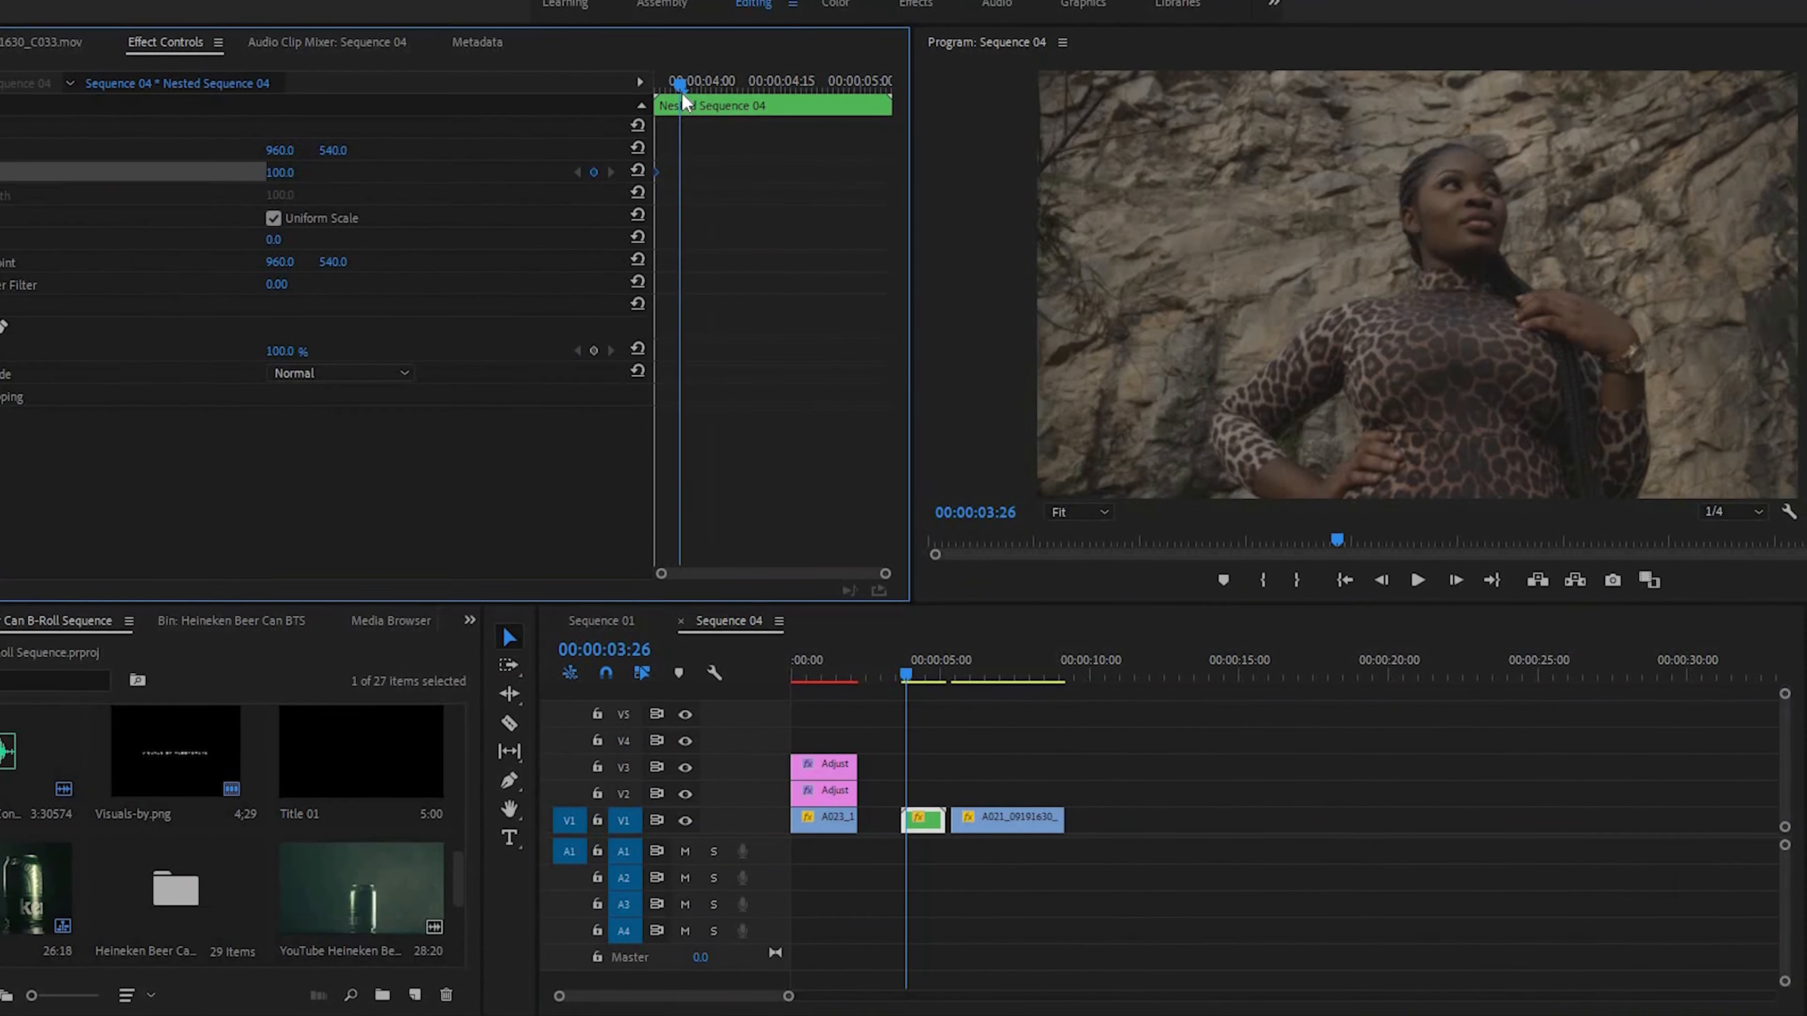
{"action": "left_click", "coordinate": [1016, 825]}
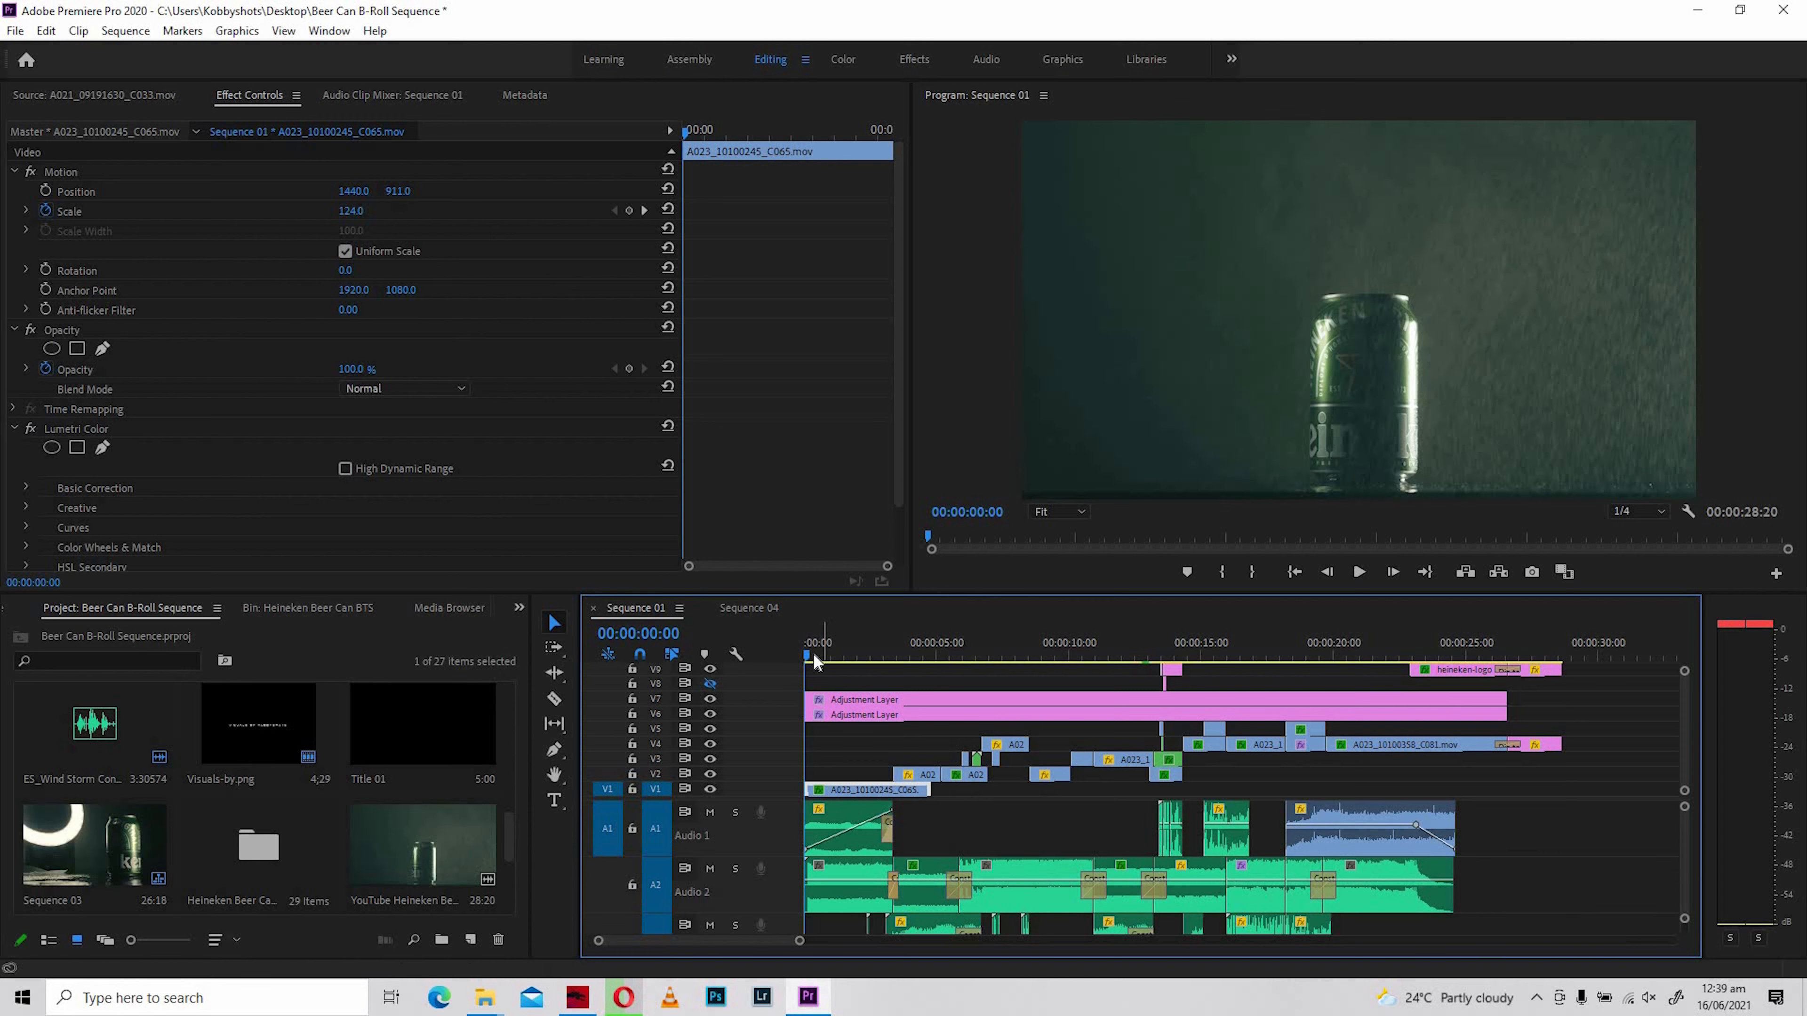
- Play the edited beer can sequence in Sequence 01 from its start and return to the first frame
{"action": "left_click_drag", "start_coordinate": [887, 664], "coordinate": [821, 657]}
{"action": "left_click", "coordinate": [823, 662]}
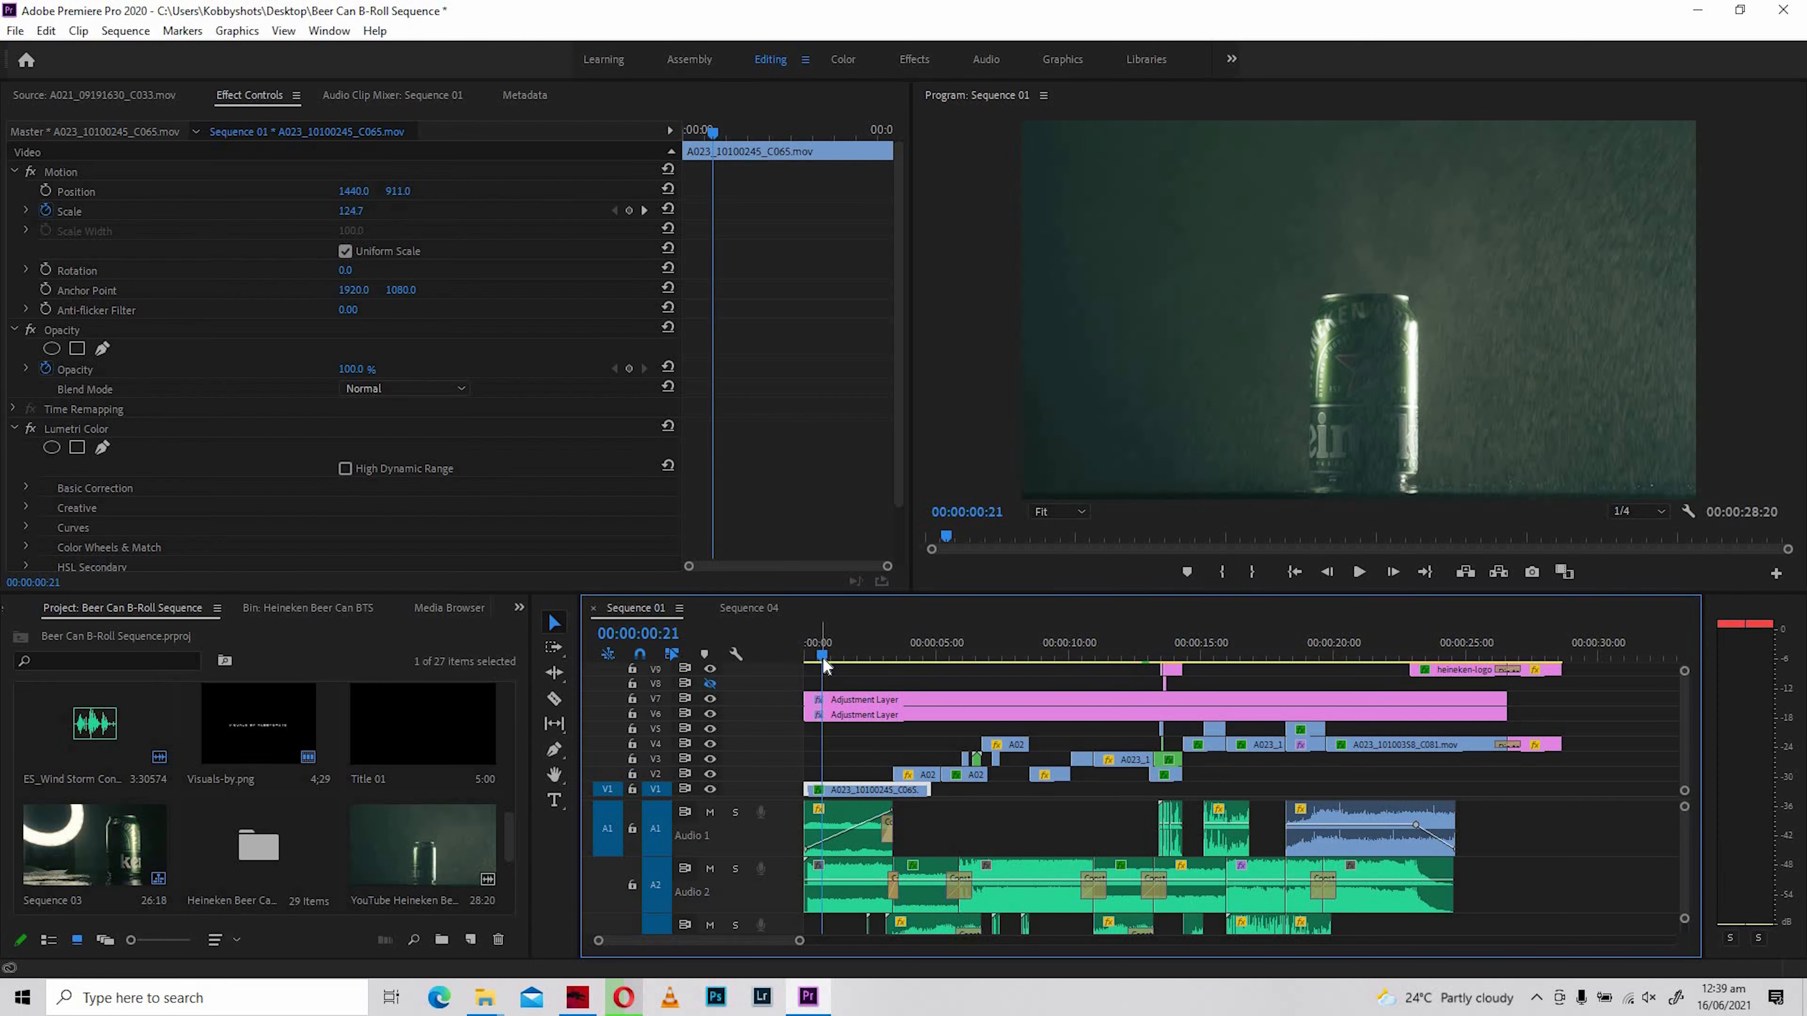
{"action": "left_click_drag", "start_coordinate": [823, 662], "coordinate": [807, 658]}
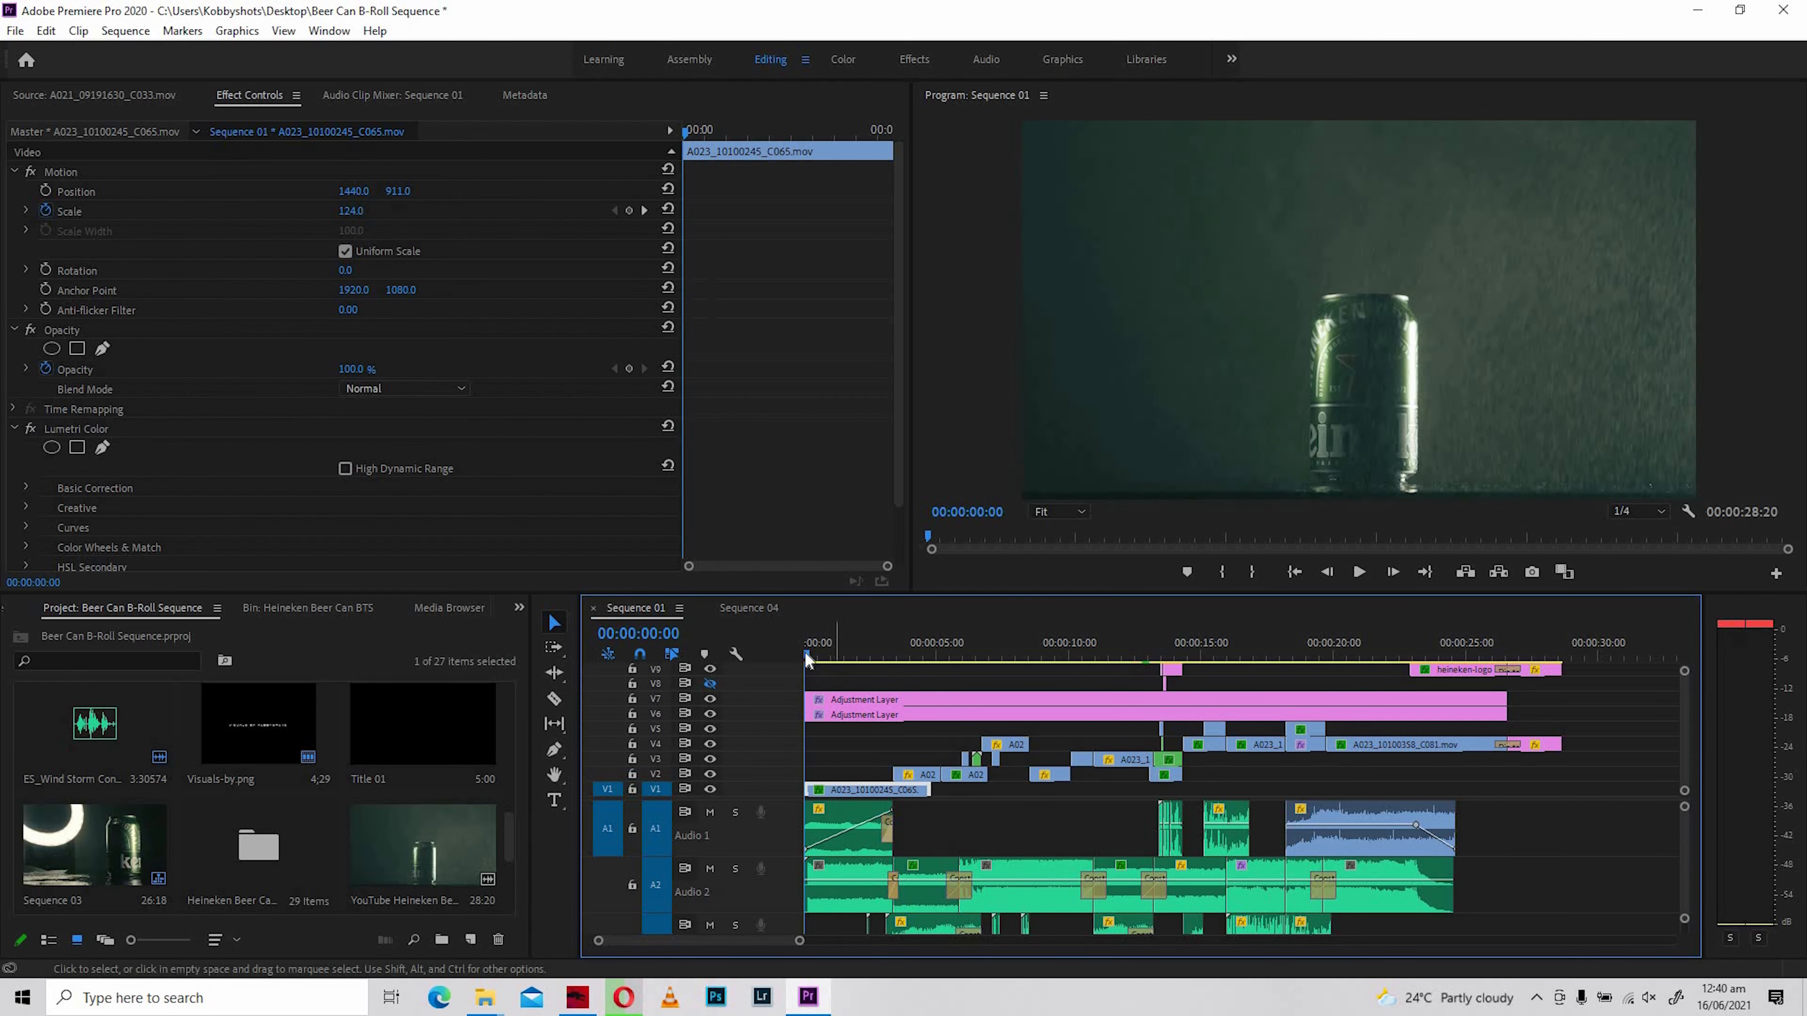
{"action": "key", "text": "space"}
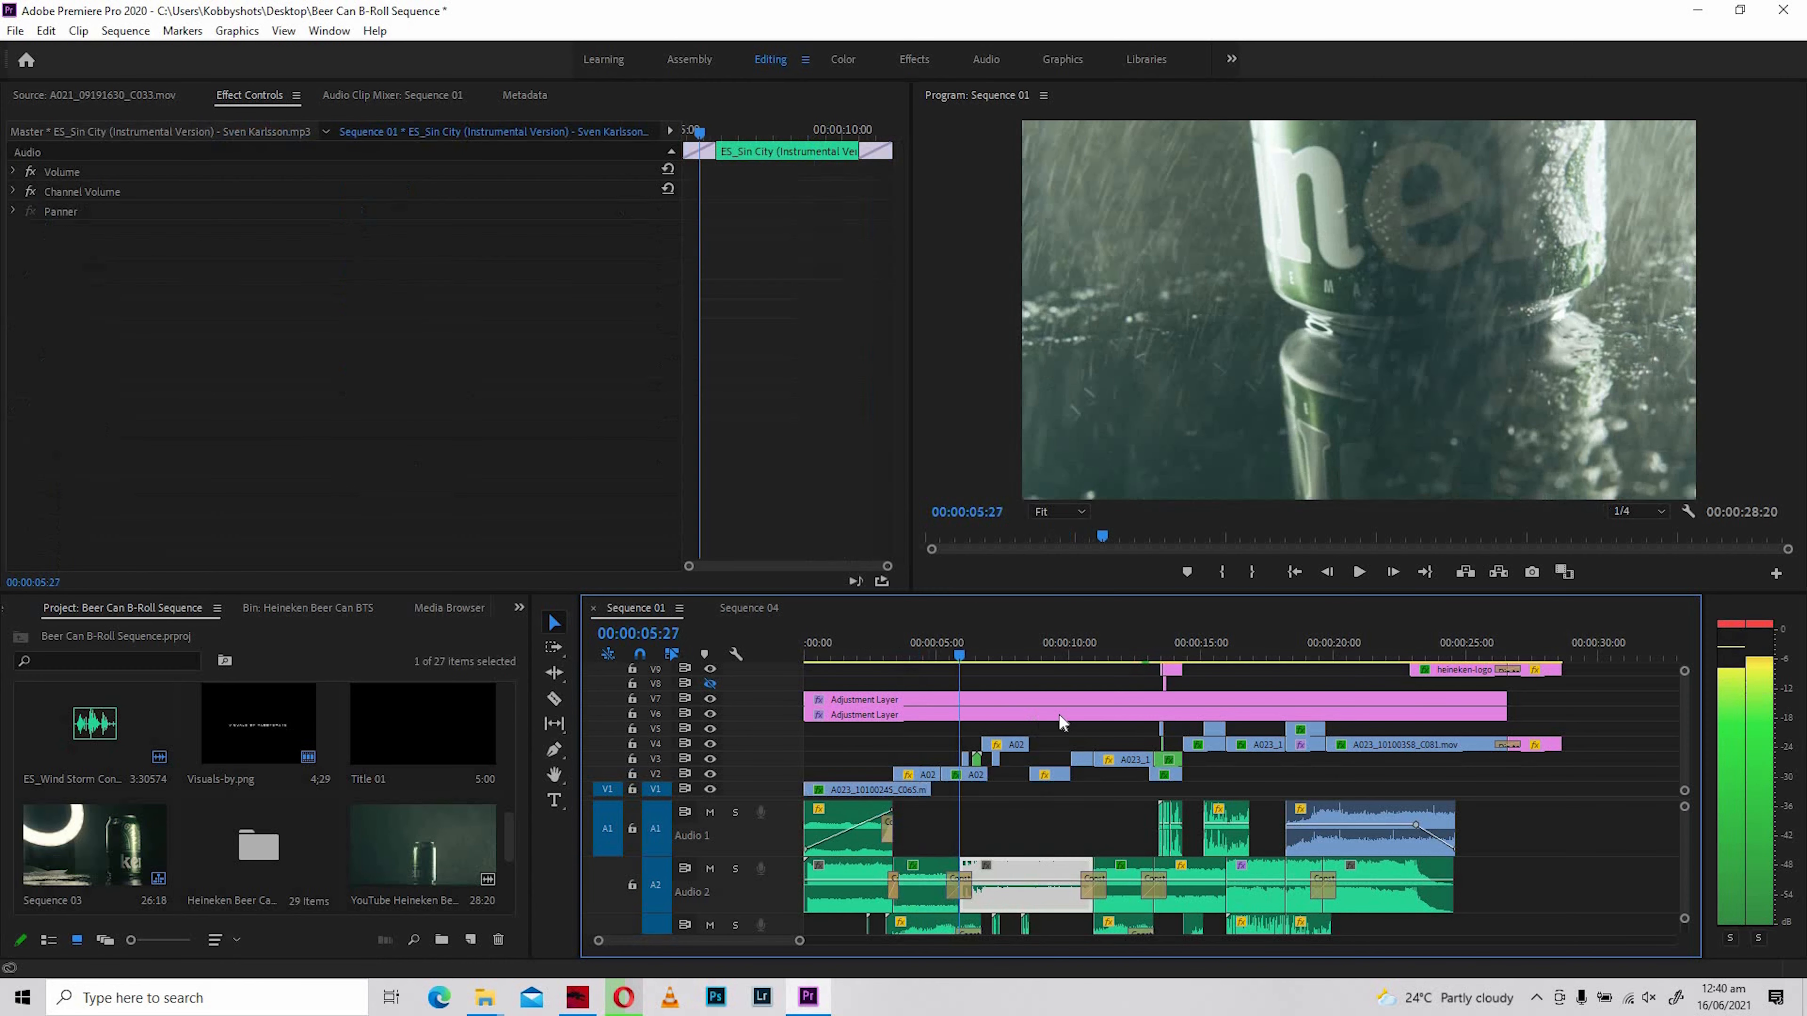
{"action": "left_click", "coordinate": [803, 656]}
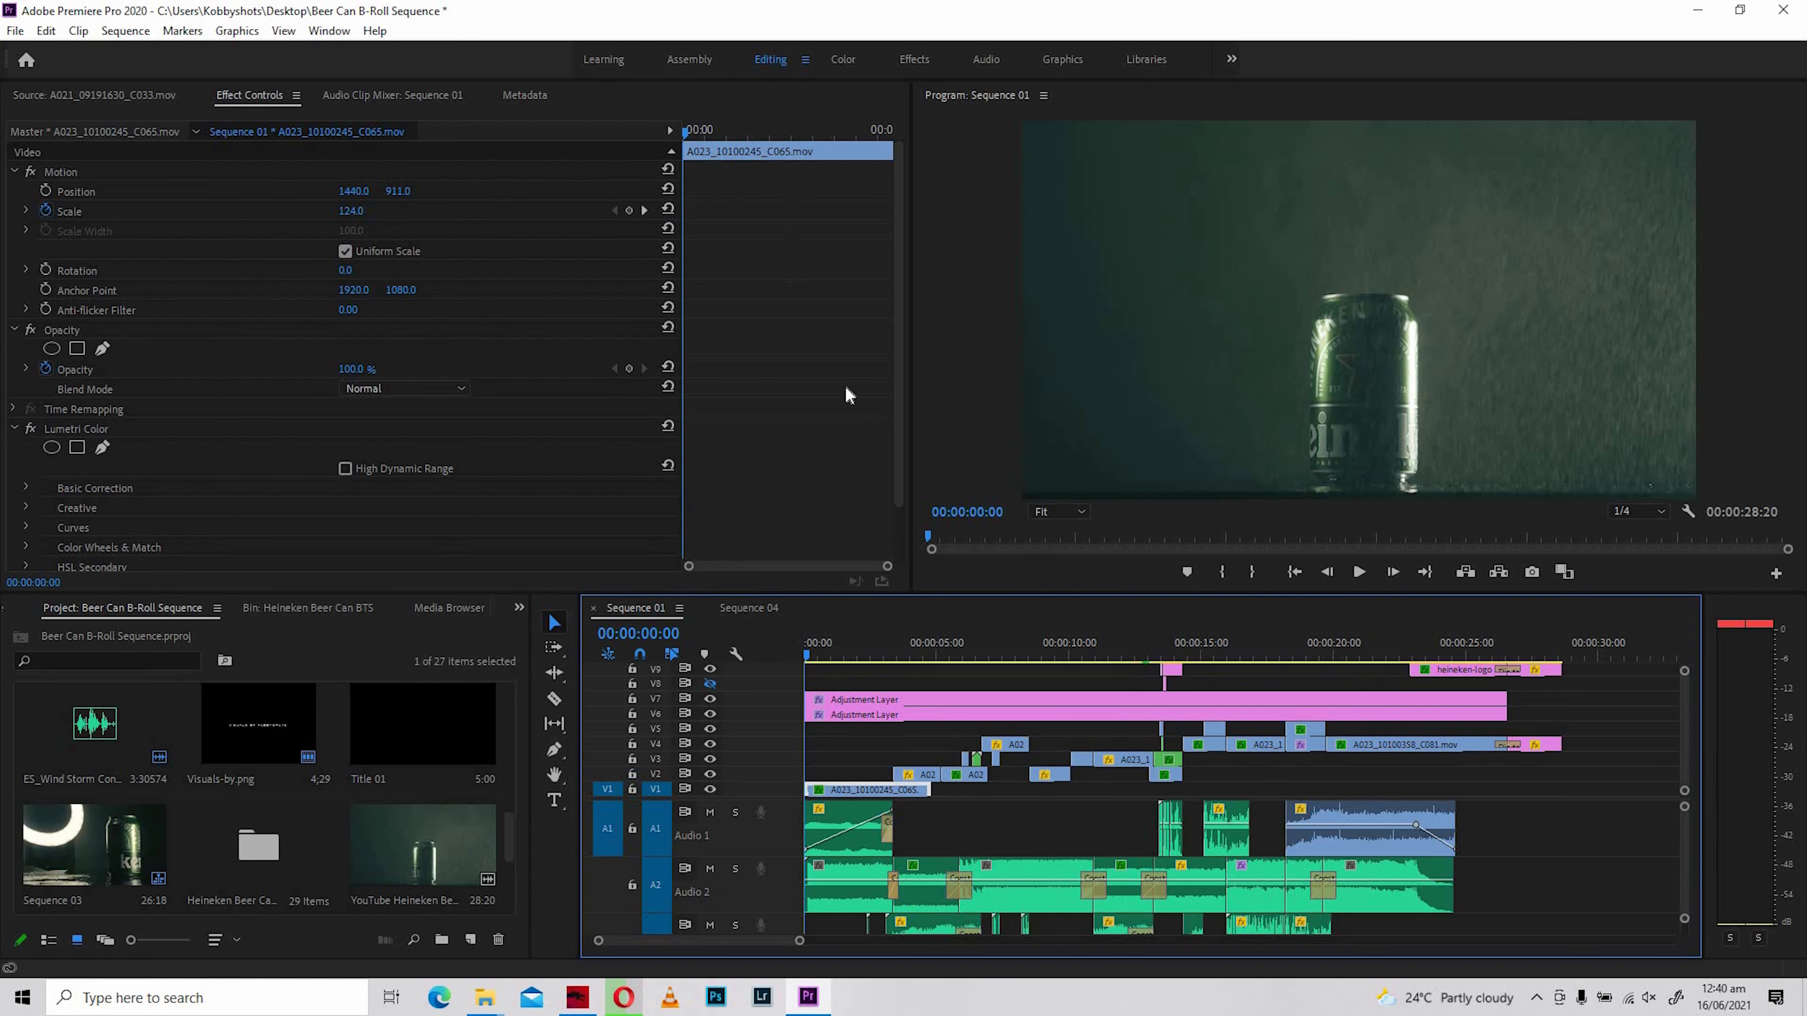
- Scrub through the opening can clip and inspect the Scale and Rotation keyframes of A023_10100226_C057.mov on V2
{"action": "left_click", "coordinate": [853, 656]}
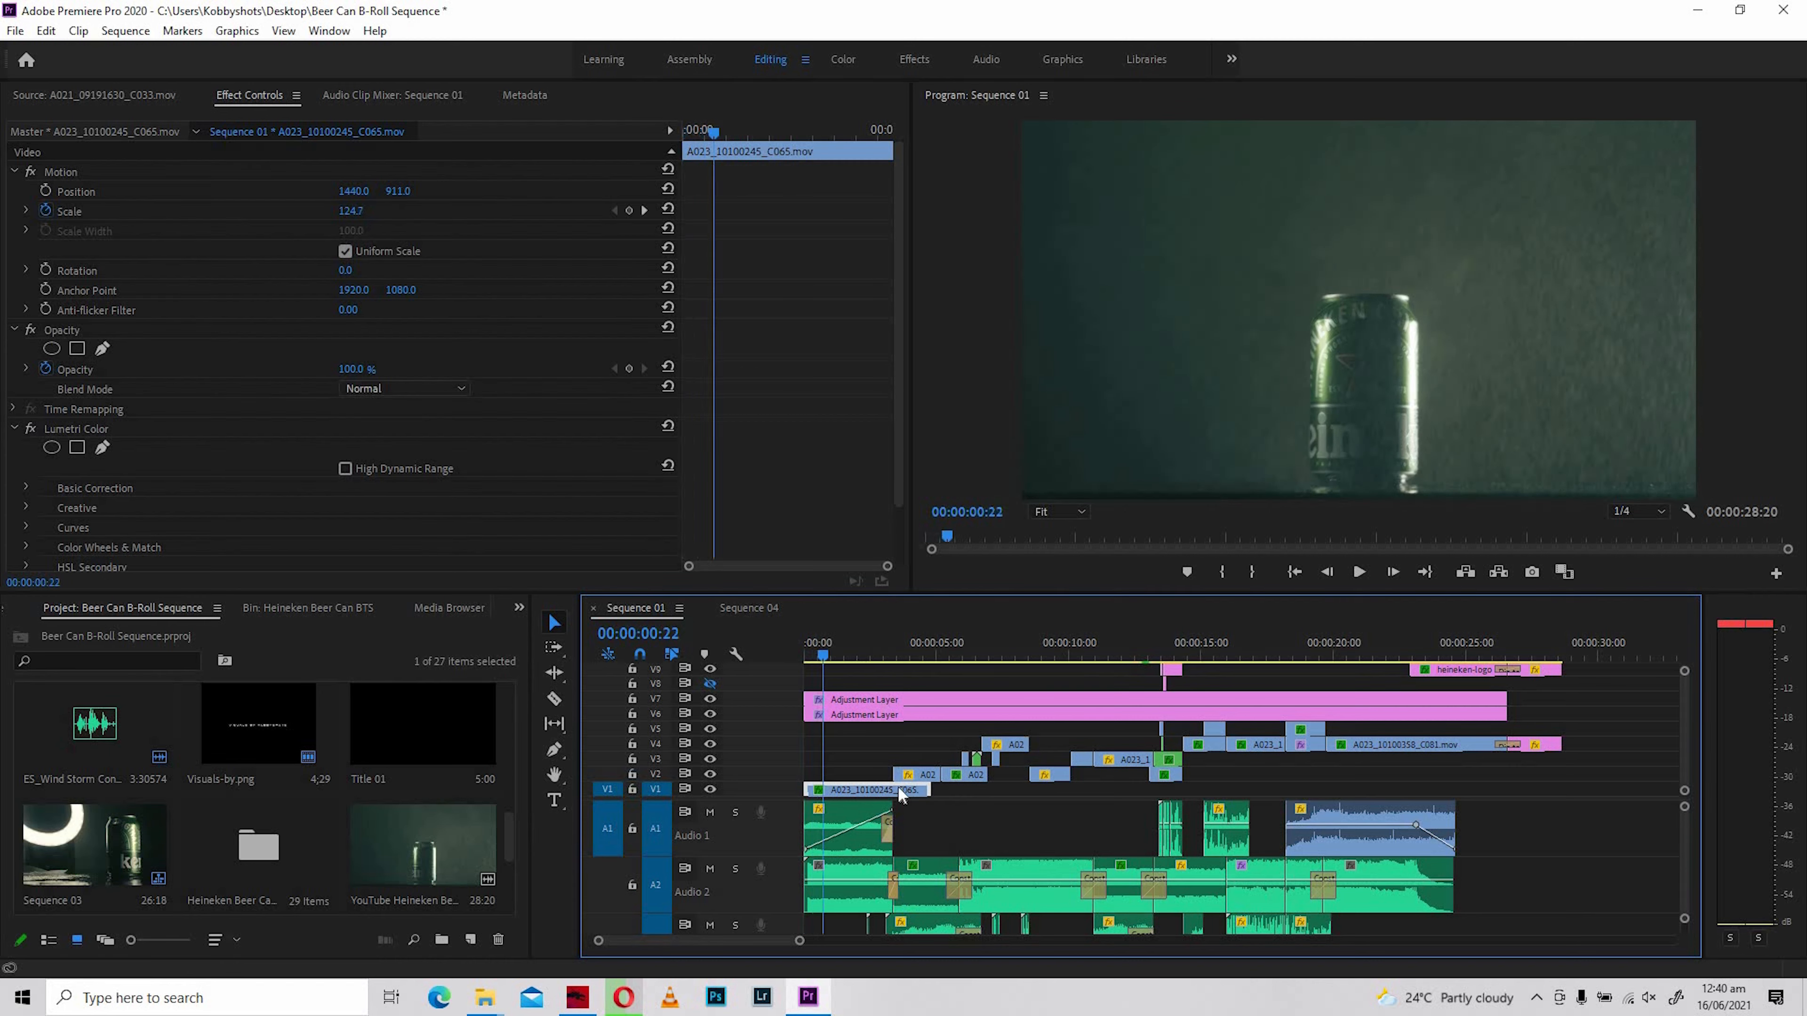
{"action": "left_click", "coordinate": [930, 649]}
{"action": "left_click_drag", "start_coordinate": [908, 644], "coordinate": [901, 655]}
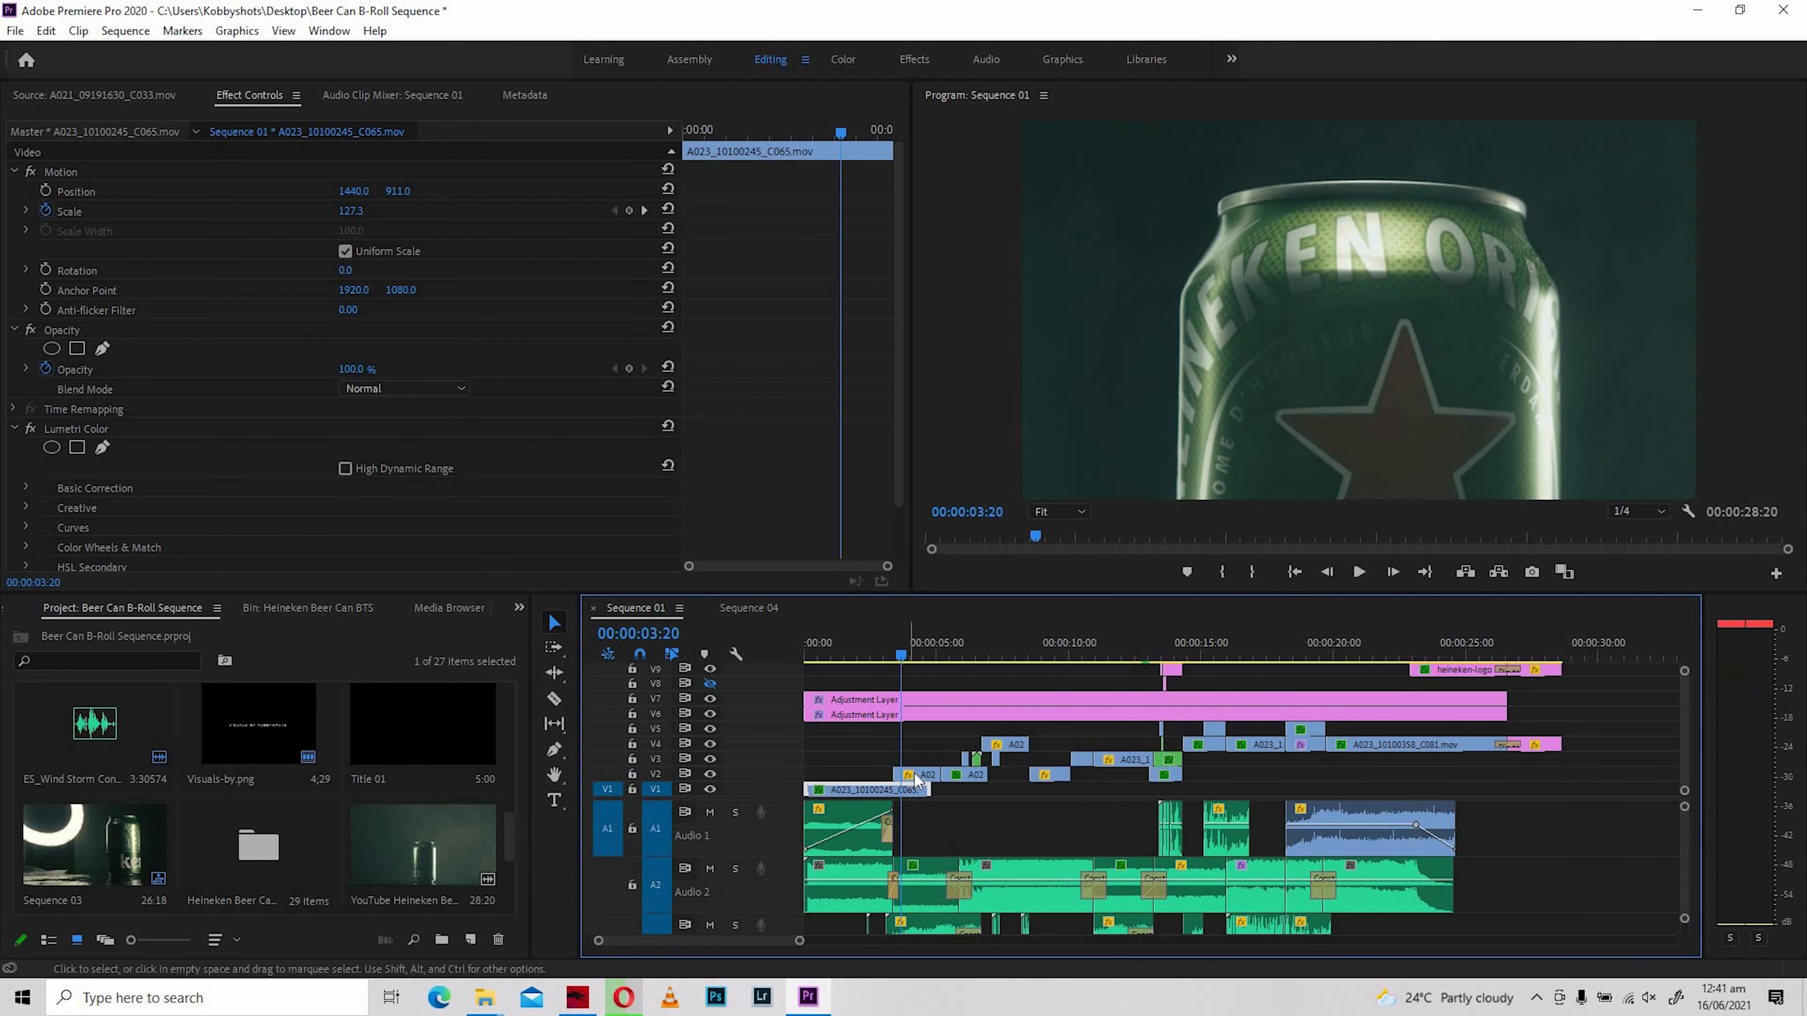
{"action": "left_click", "coordinate": [917, 775]}
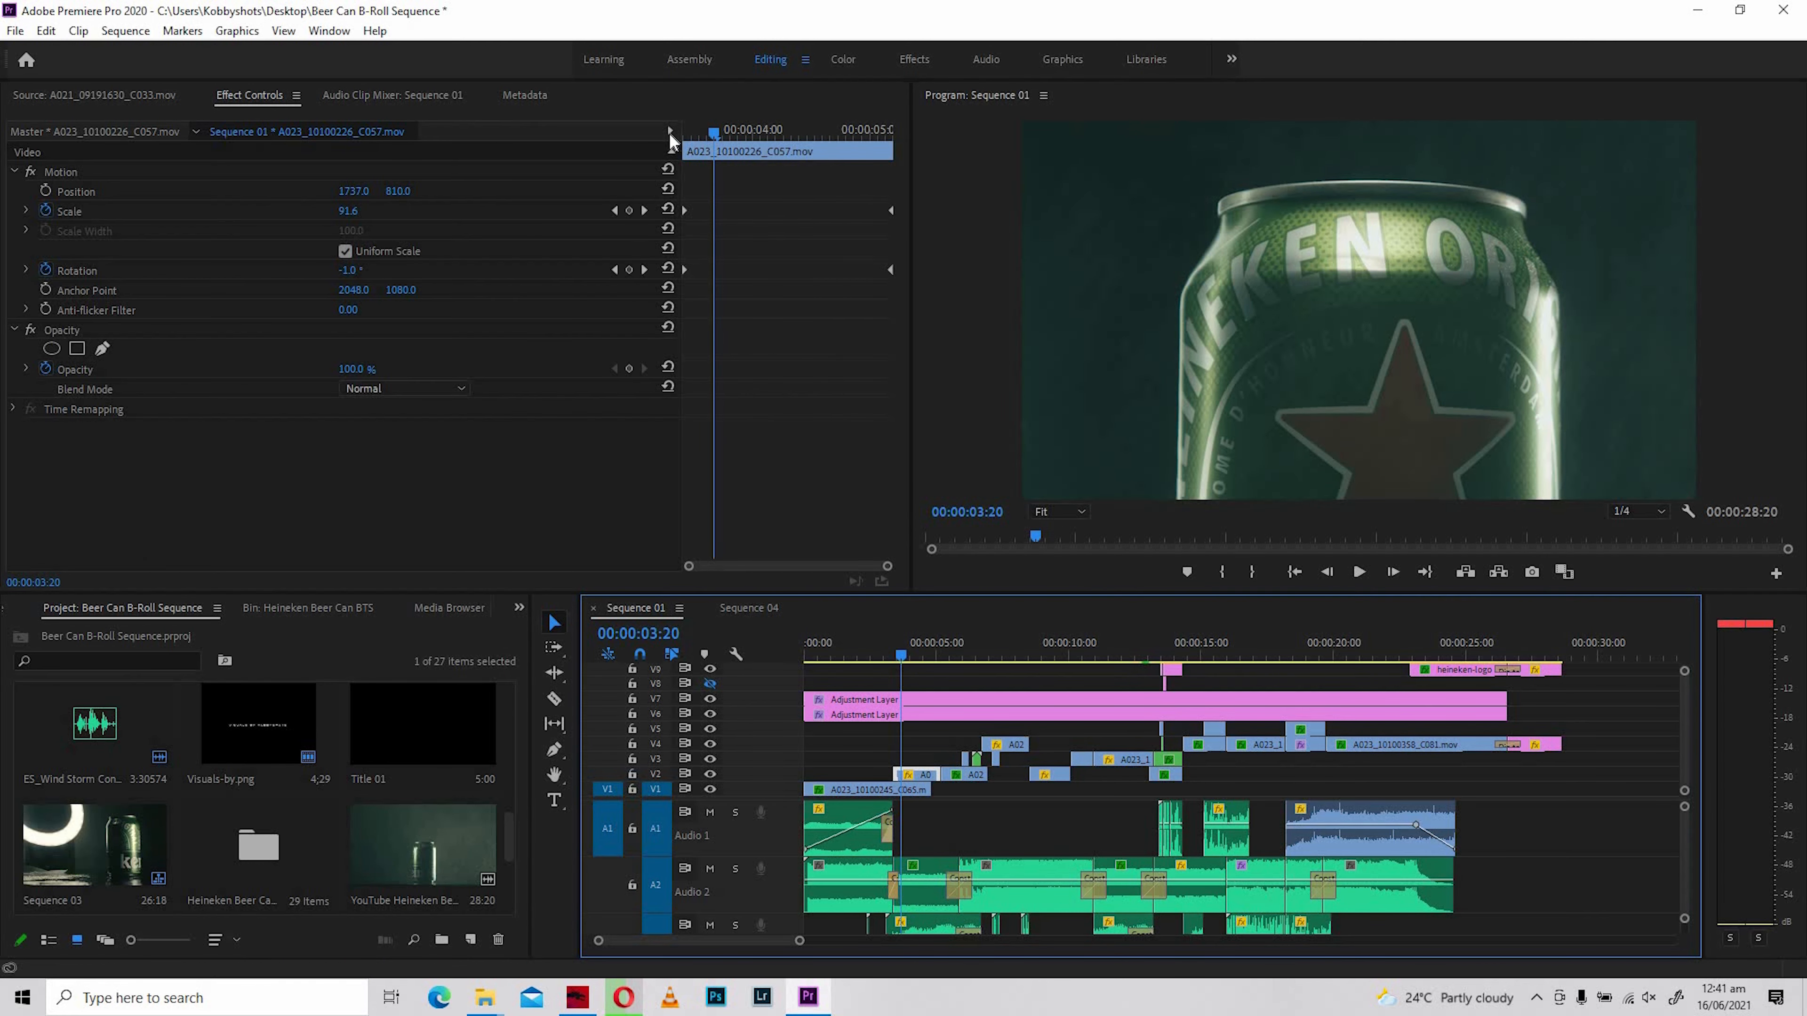
{"action": "left_click_drag", "start_coordinate": [702, 136], "coordinate": [686, 208]}
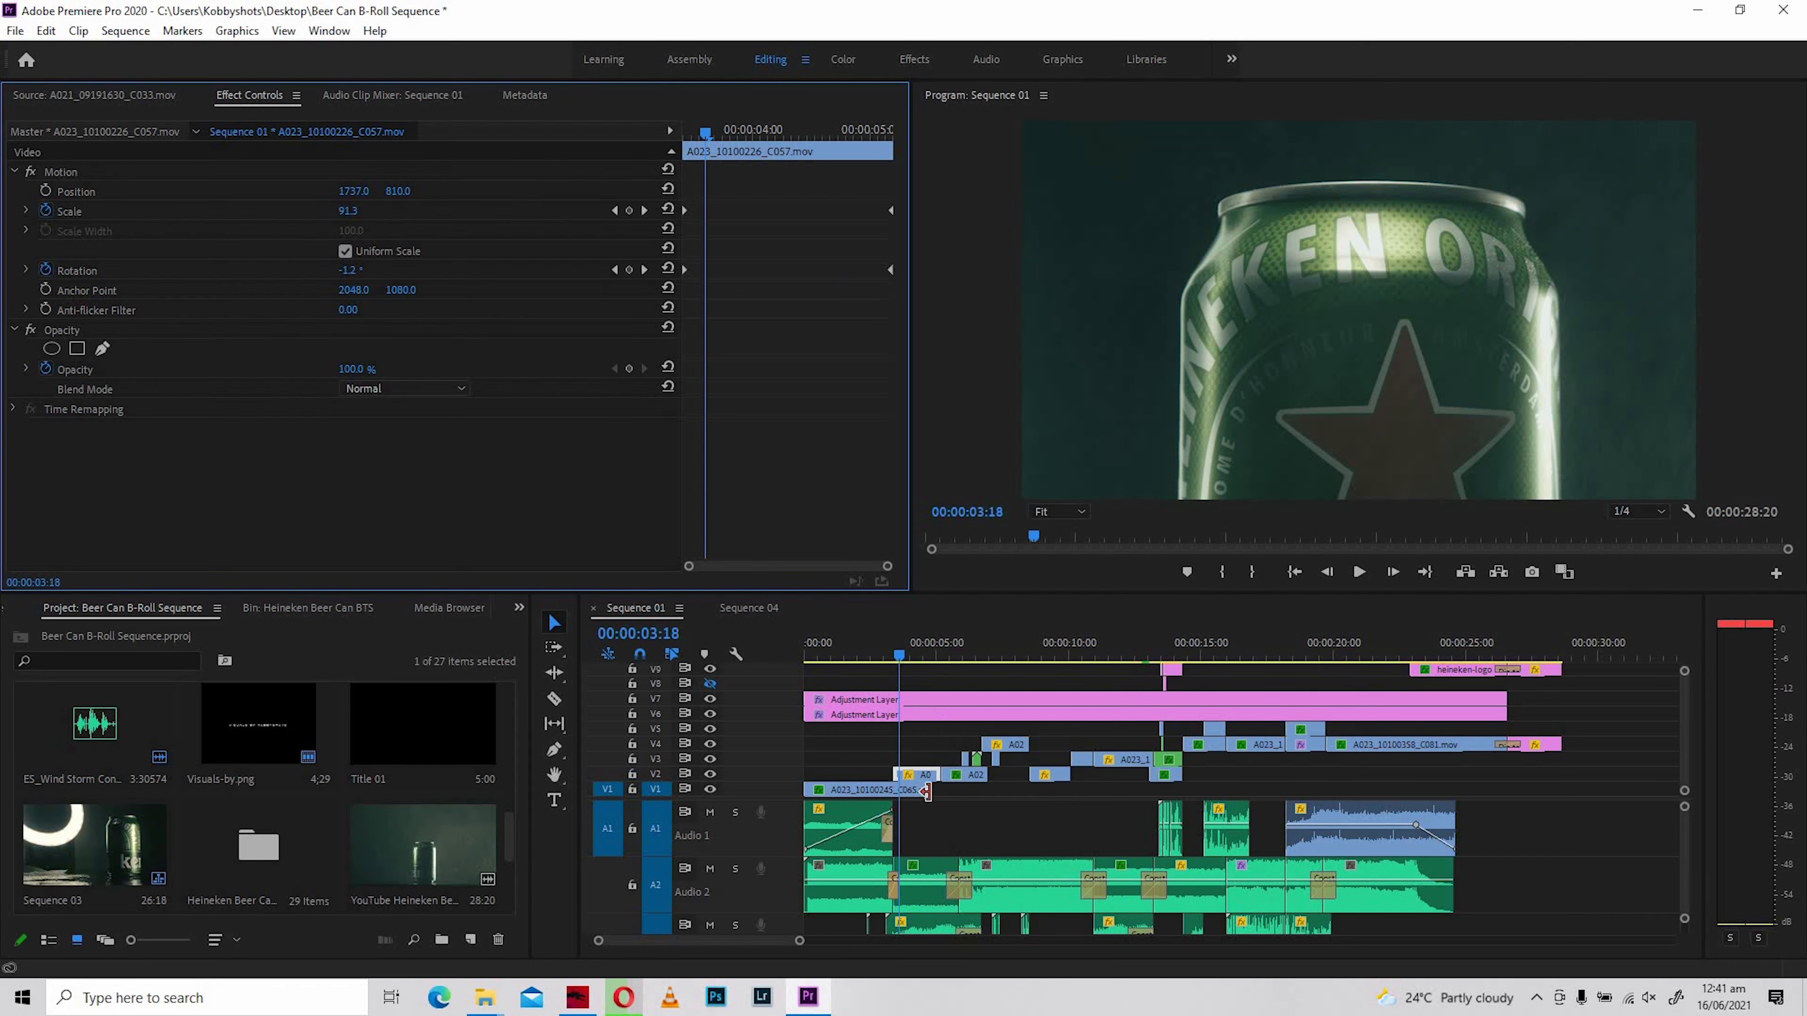
- Replay A023_10100226_C057.mov from its first frame several times to review its animated scale and rotation
{"action": "left_click", "coordinate": [893, 652]}
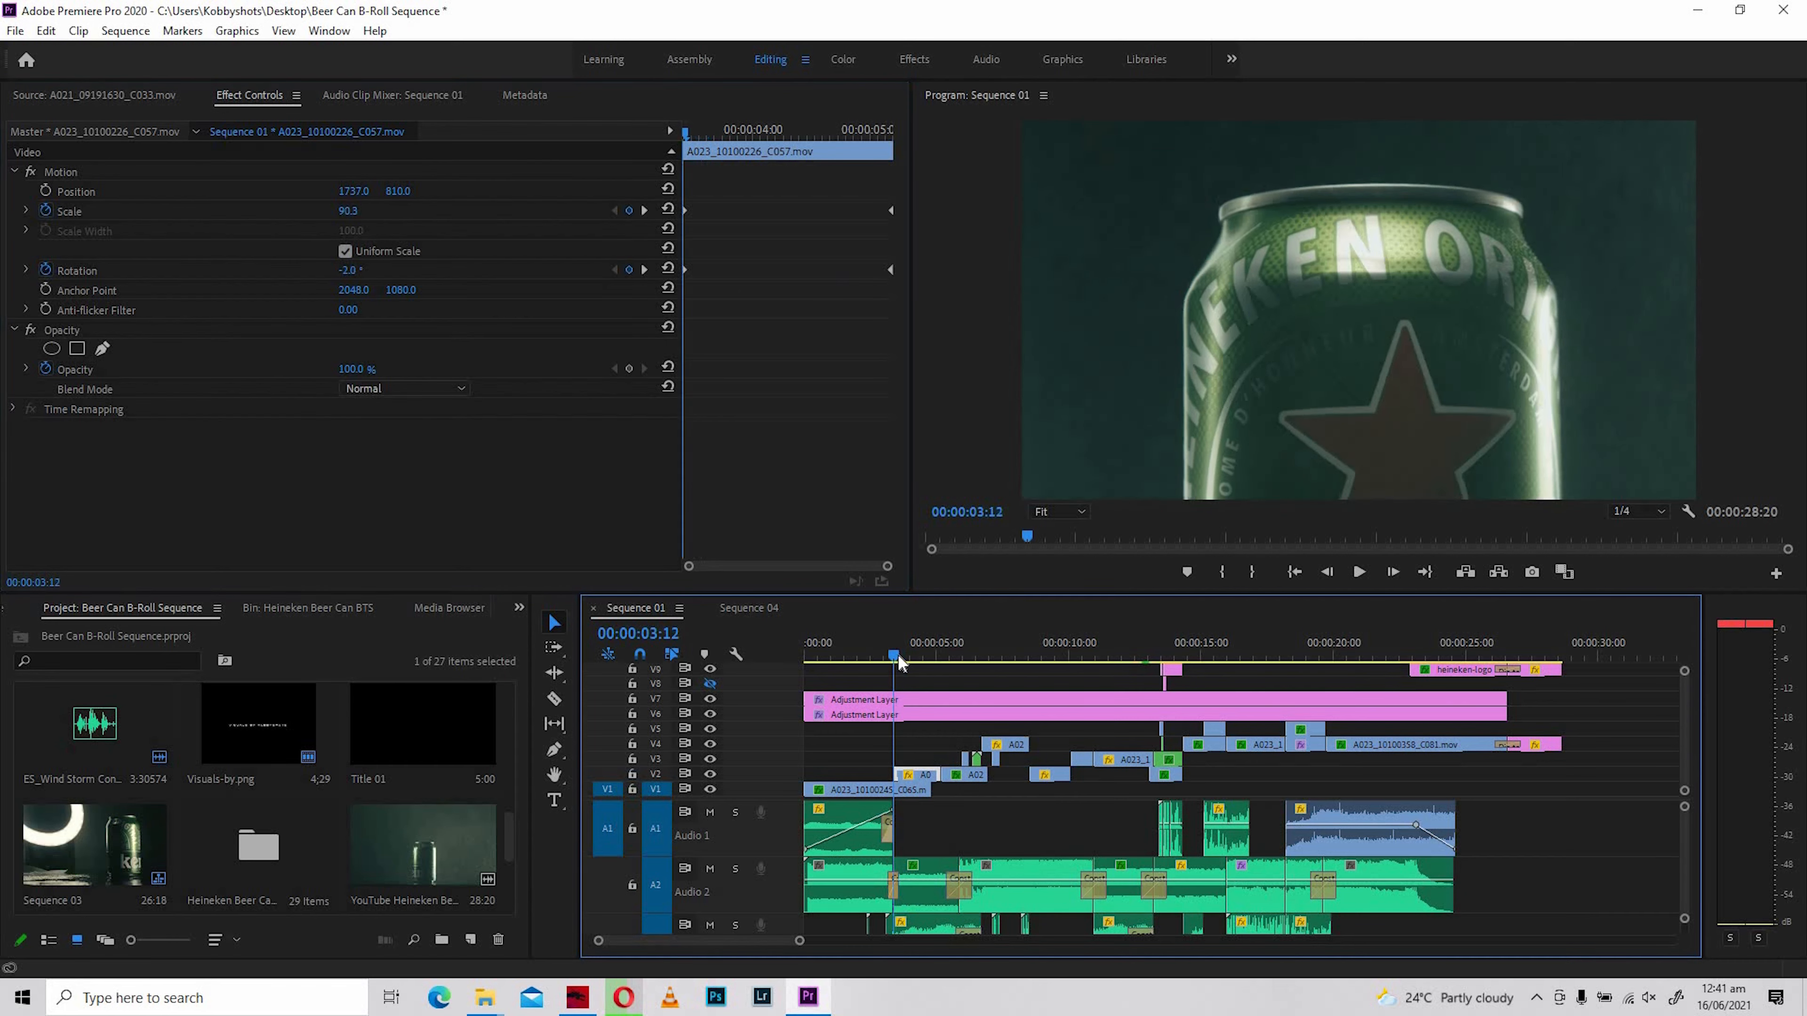
{"action": "key", "text": "space"}
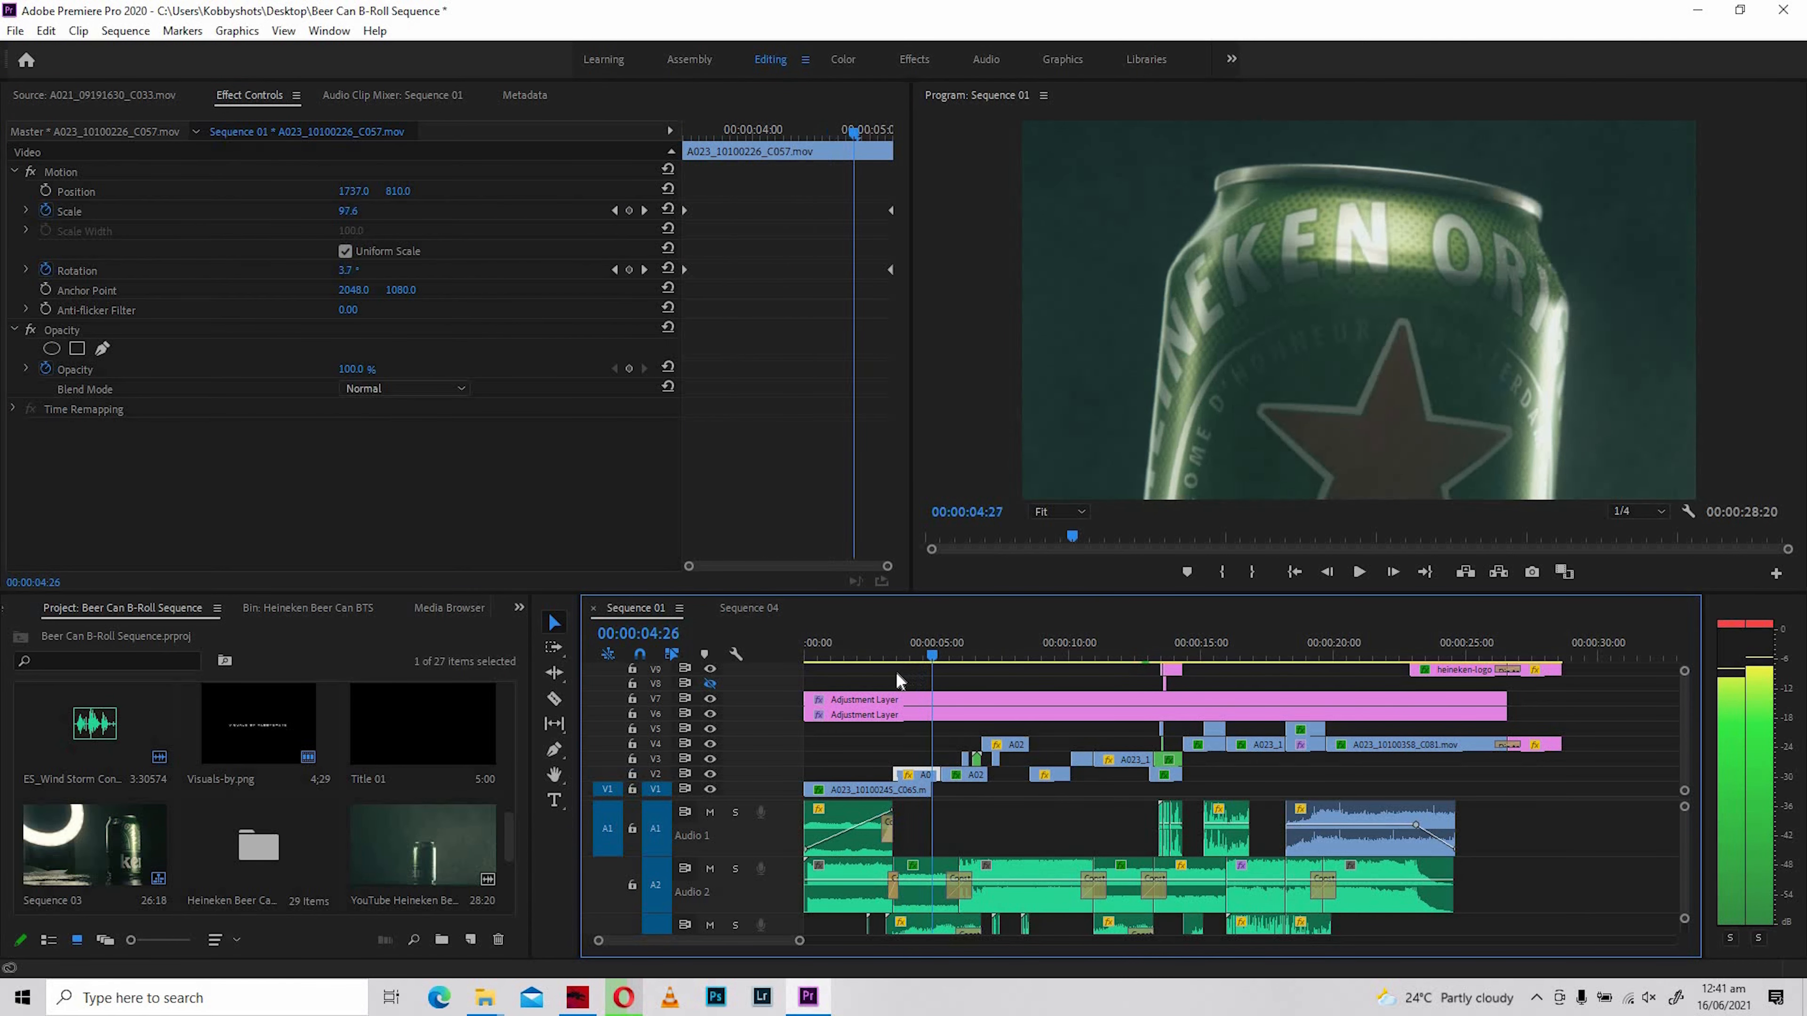
{"action": "left_click_drag", "start_coordinate": [897, 674], "coordinate": [903, 675]}
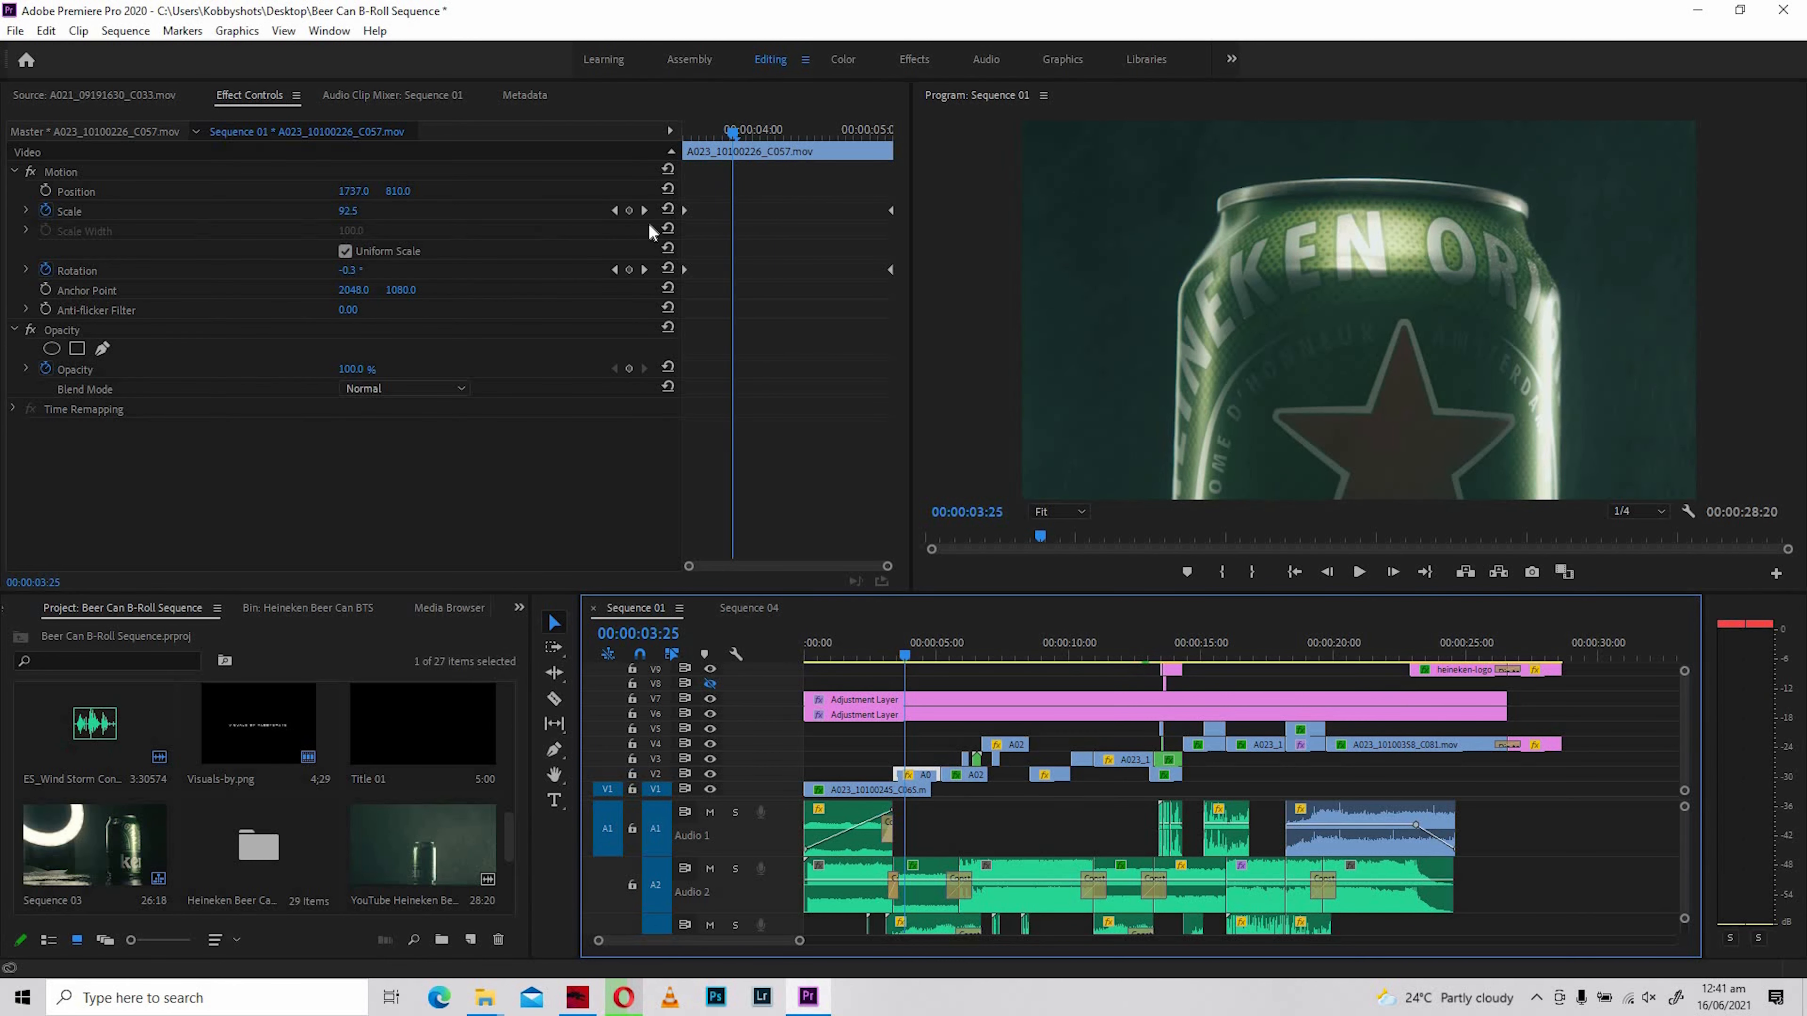
{"action": "left_click", "coordinate": [692, 135]}
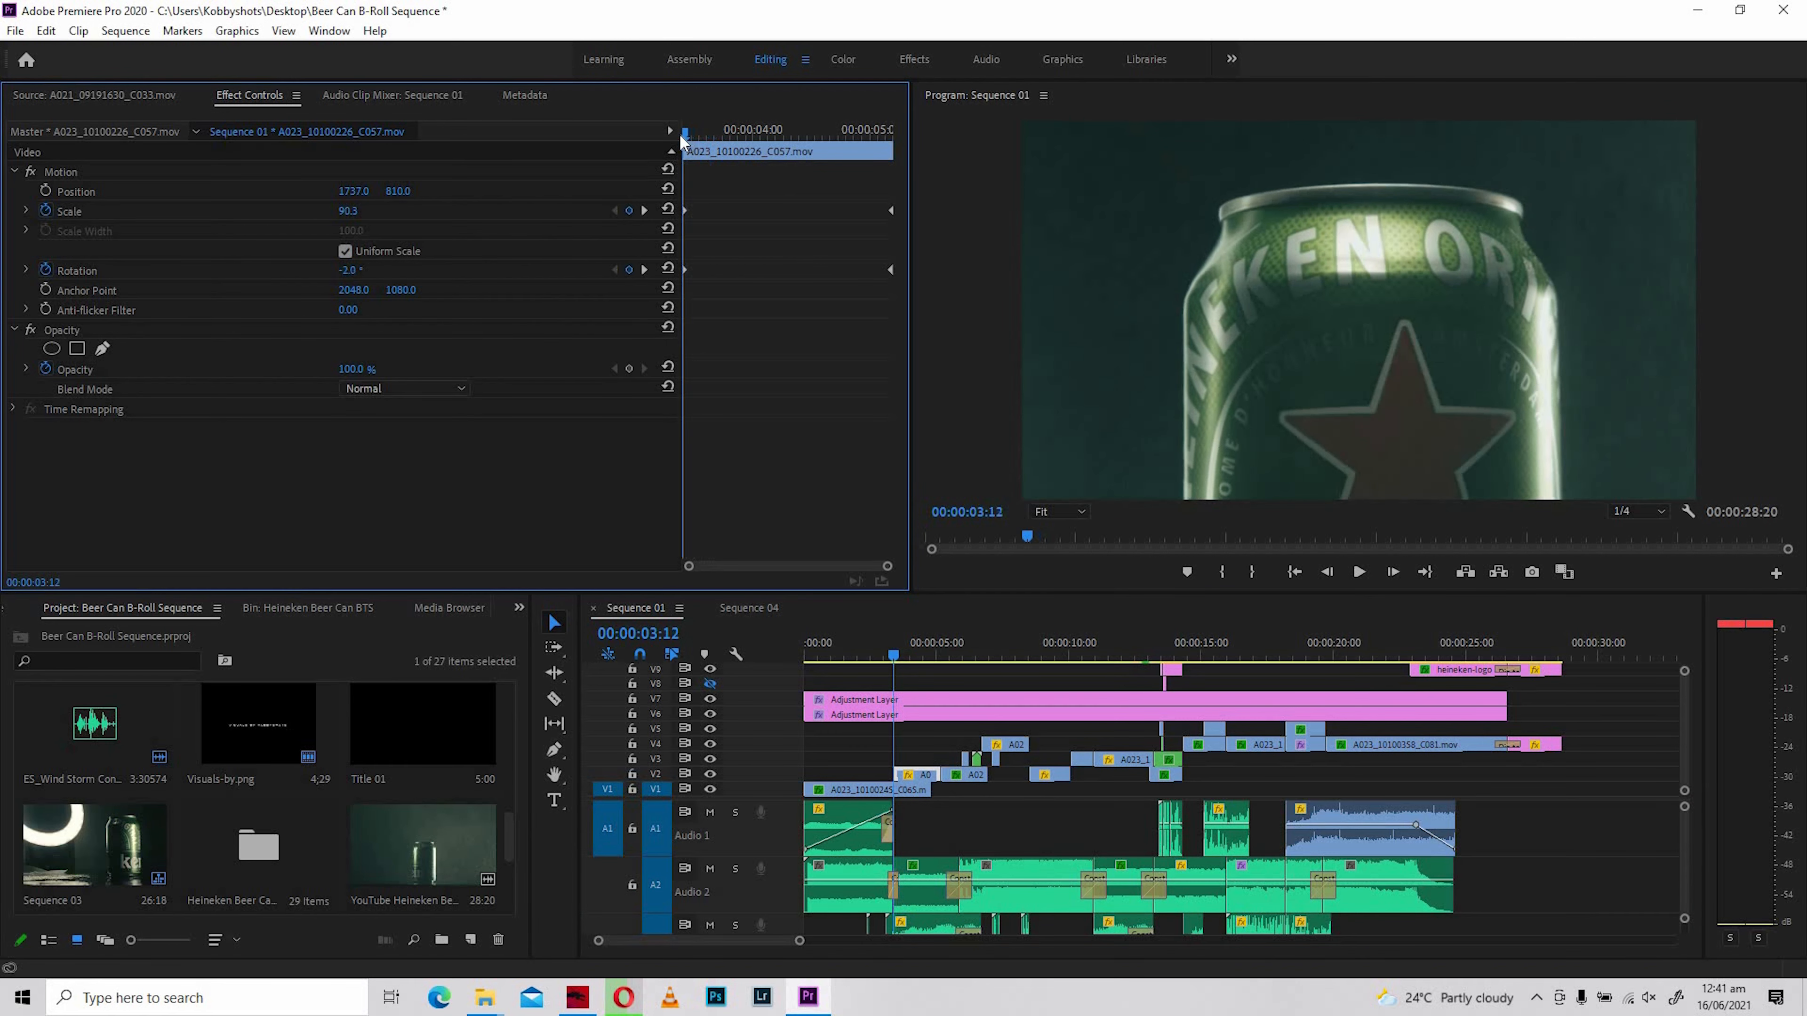
{"action": "key", "text": "space"}
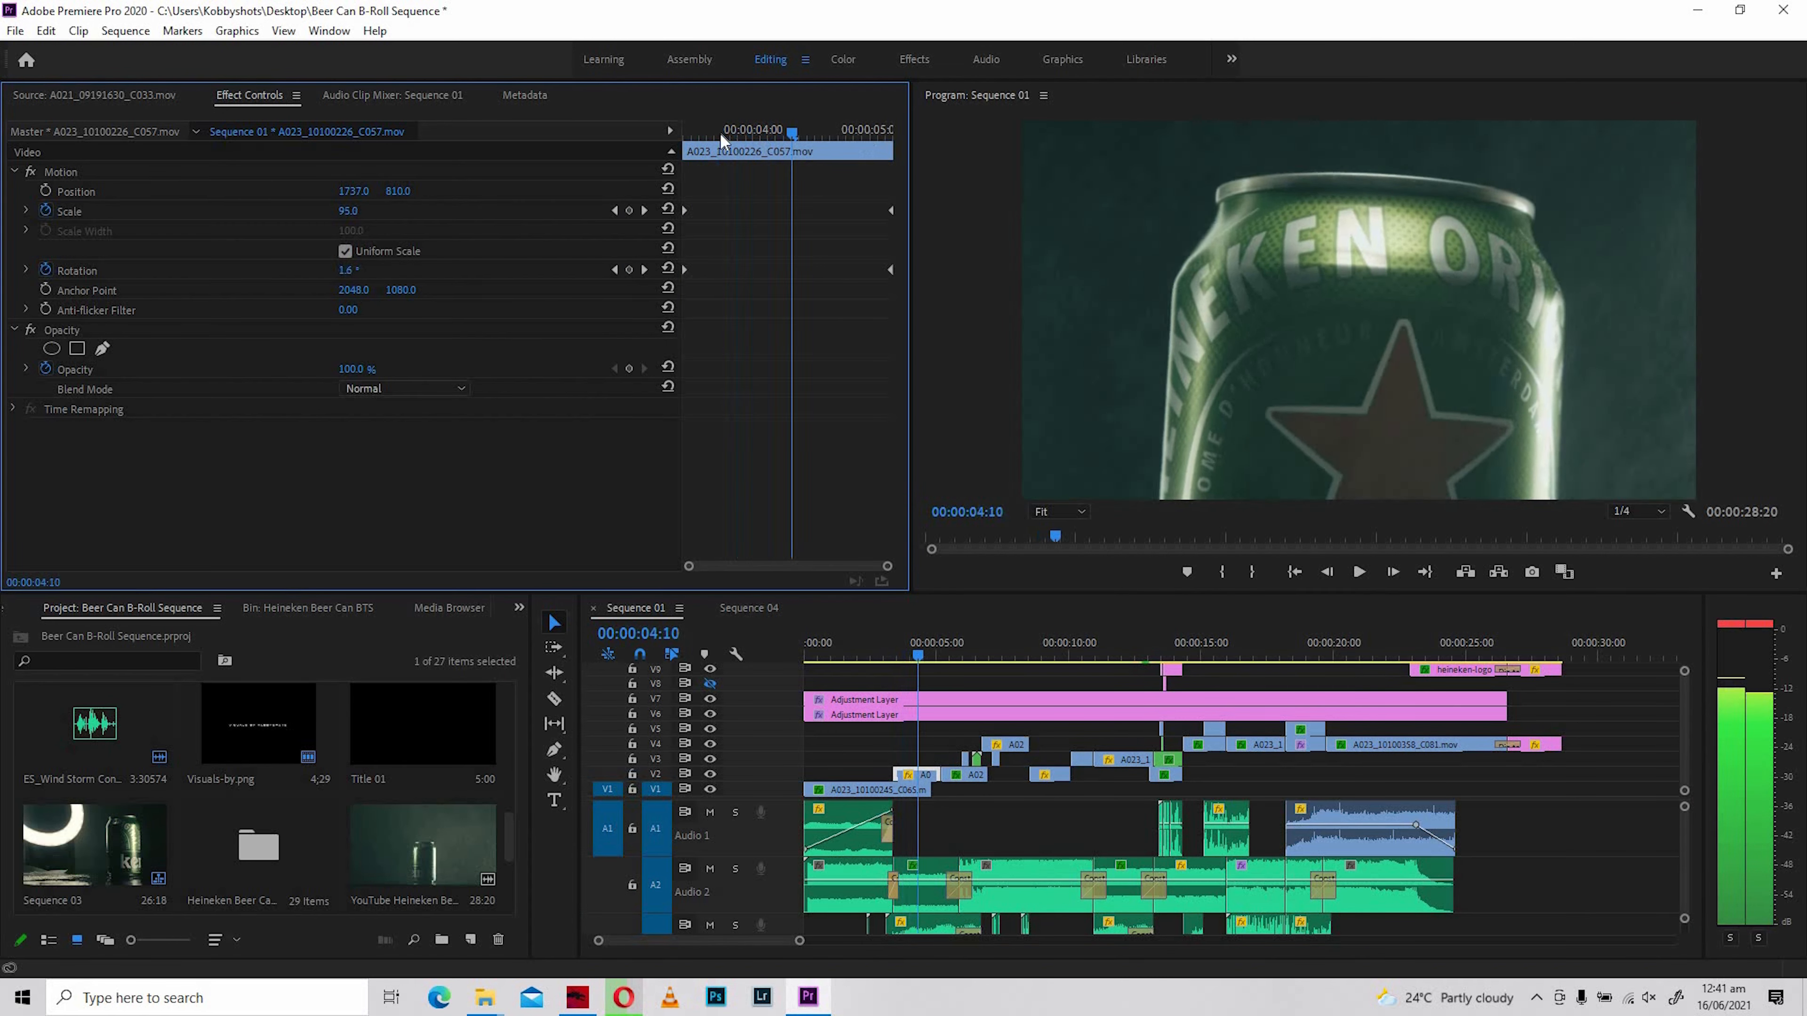
{"action": "left_click", "coordinate": [689, 136]}
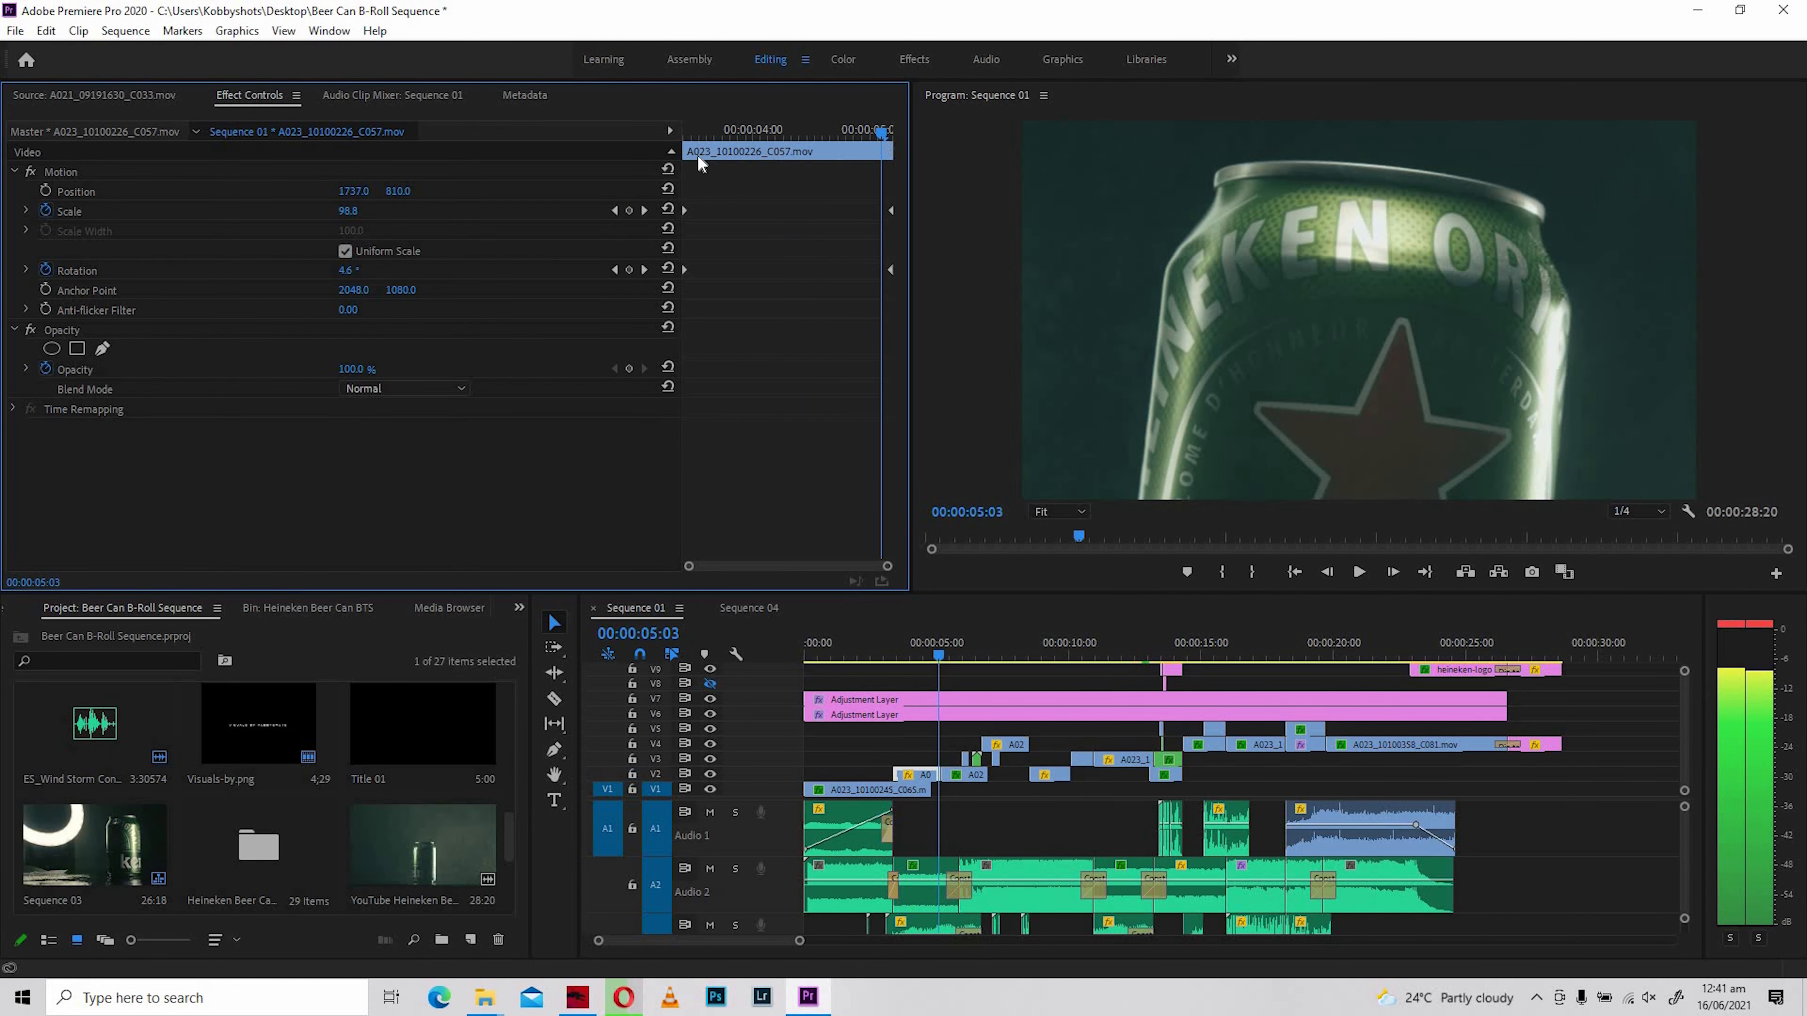
{"action": "key", "text": "space"}
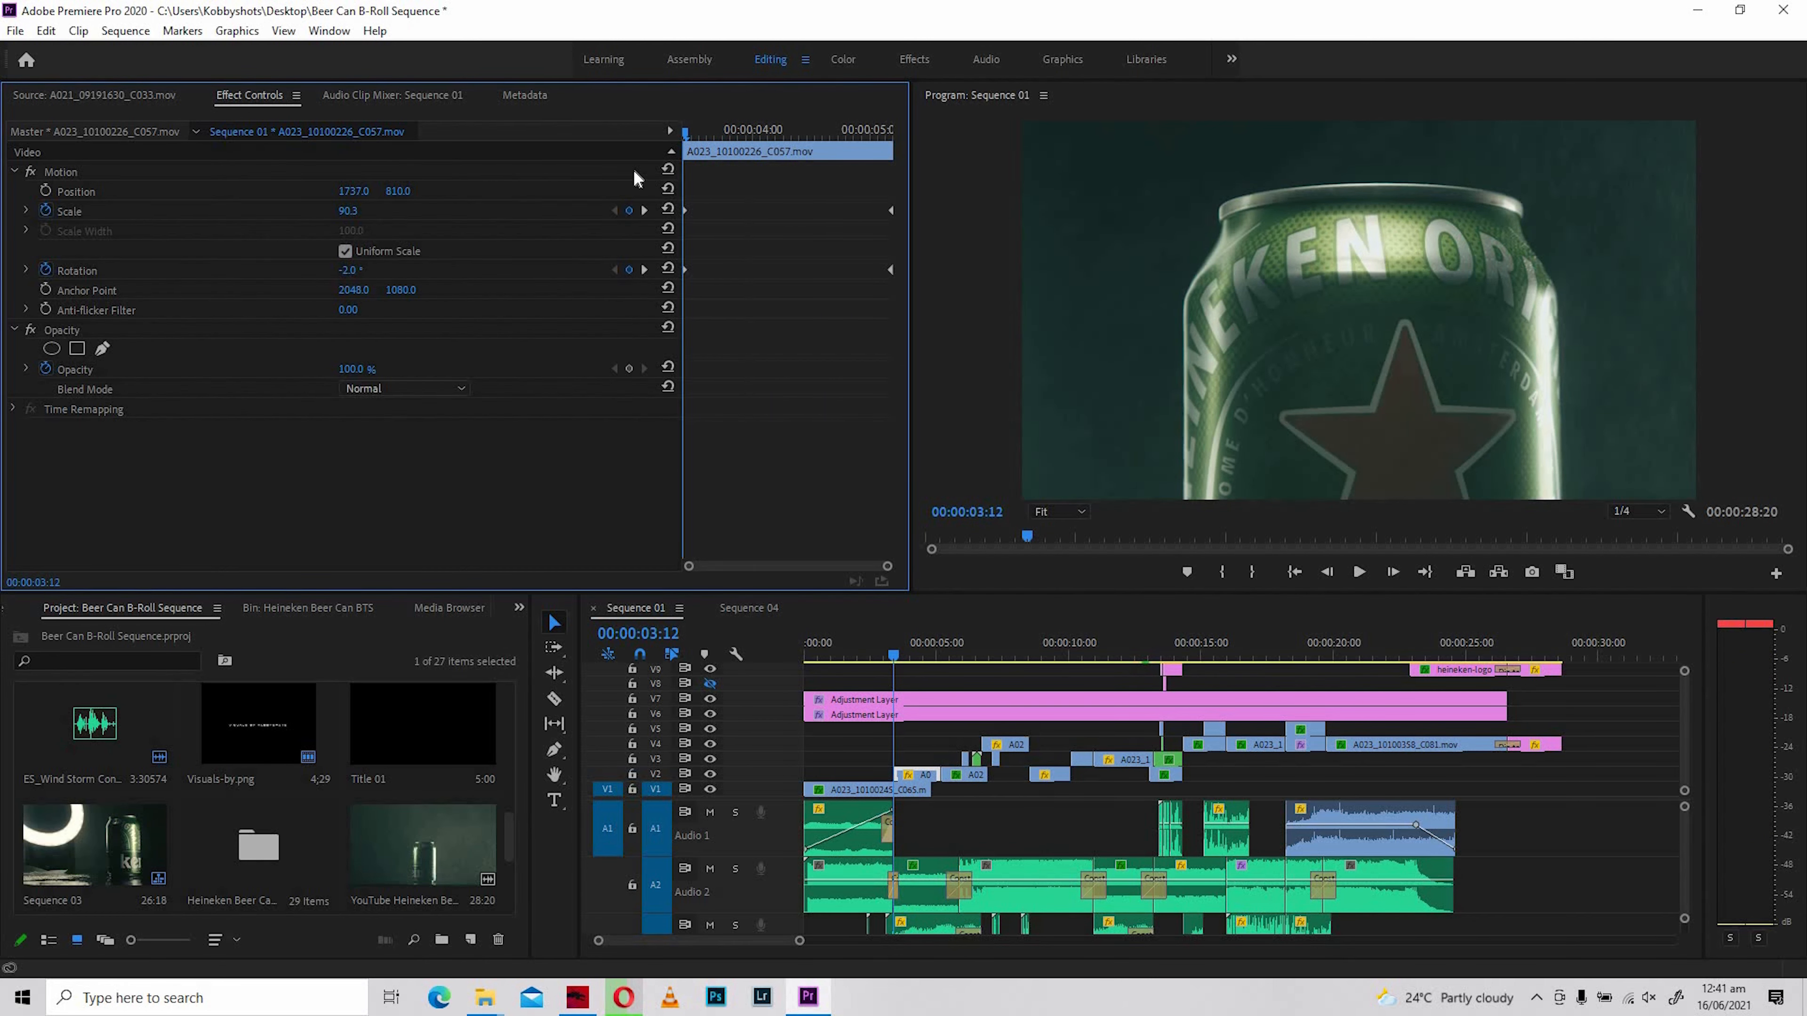
{"action": "left_click_drag", "start_coordinate": [684, 133], "coordinate": [804, 132]}
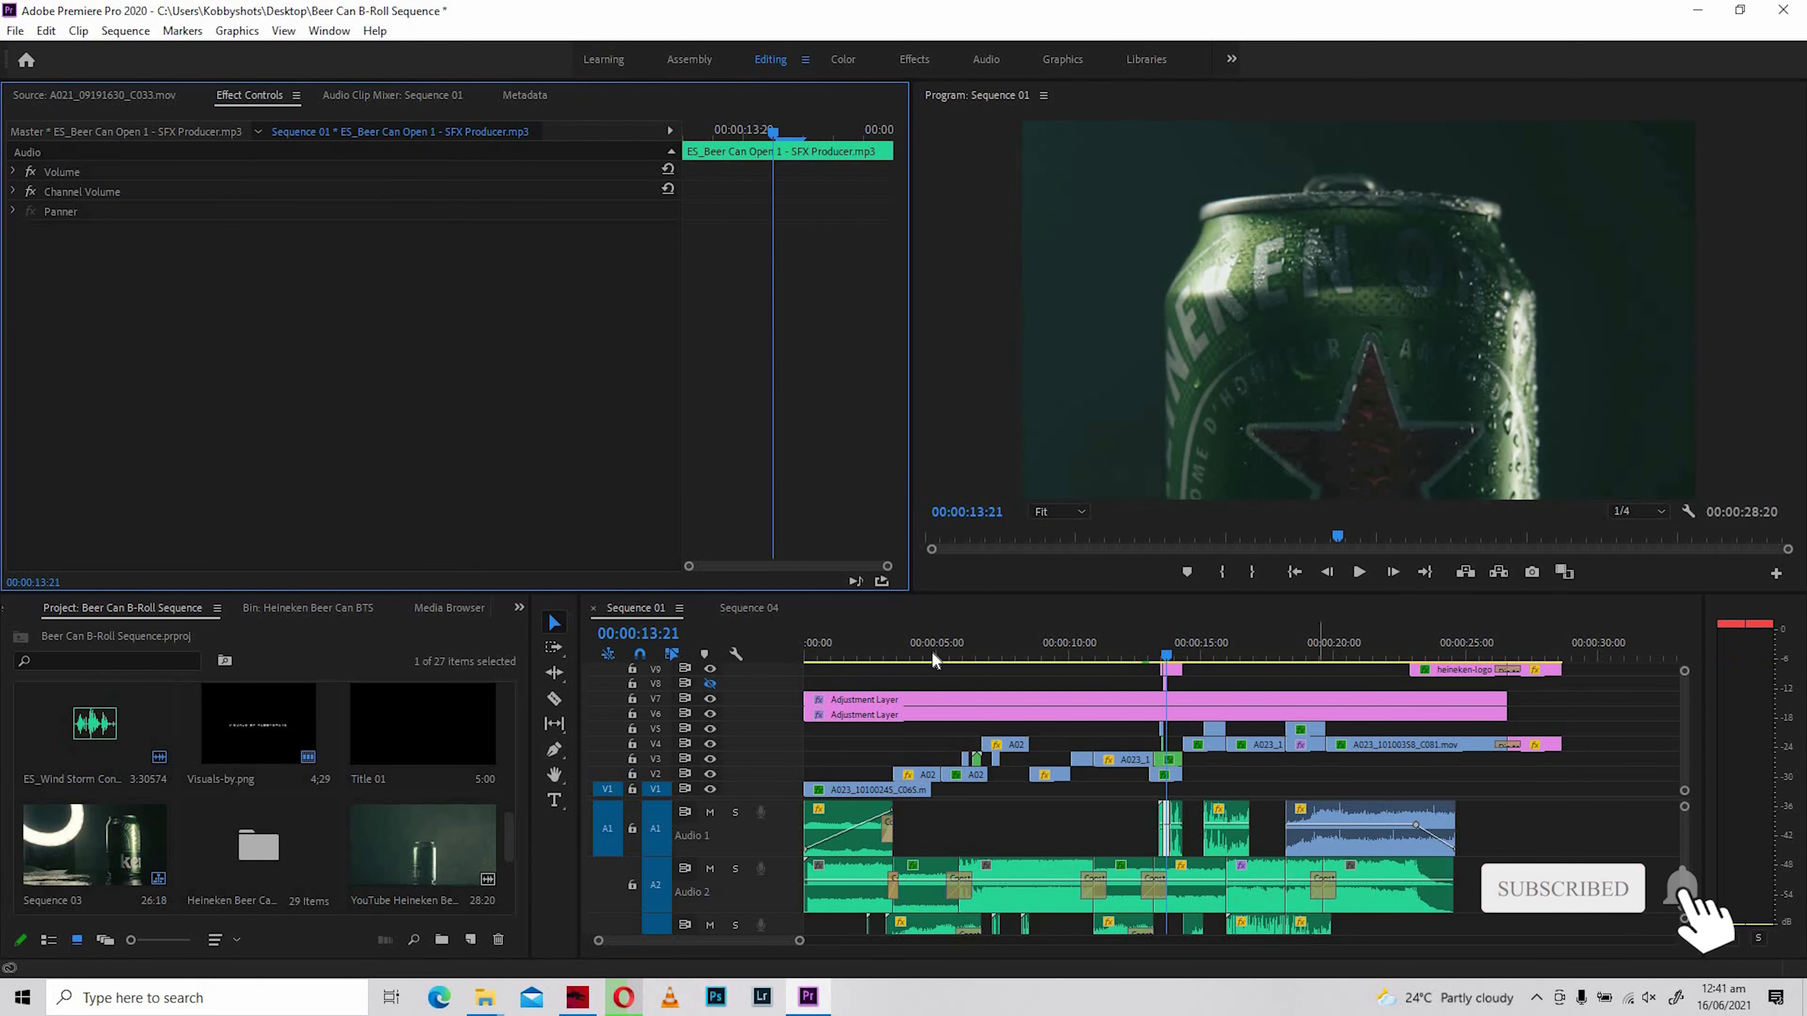
- Compare the opening can clip's Scale settings with the motion between the first and last keyframes of A023_10100226_C057.mov
{"action": "left_click", "coordinate": [933, 654]}
{"action": "left_click", "coordinate": [920, 787]}
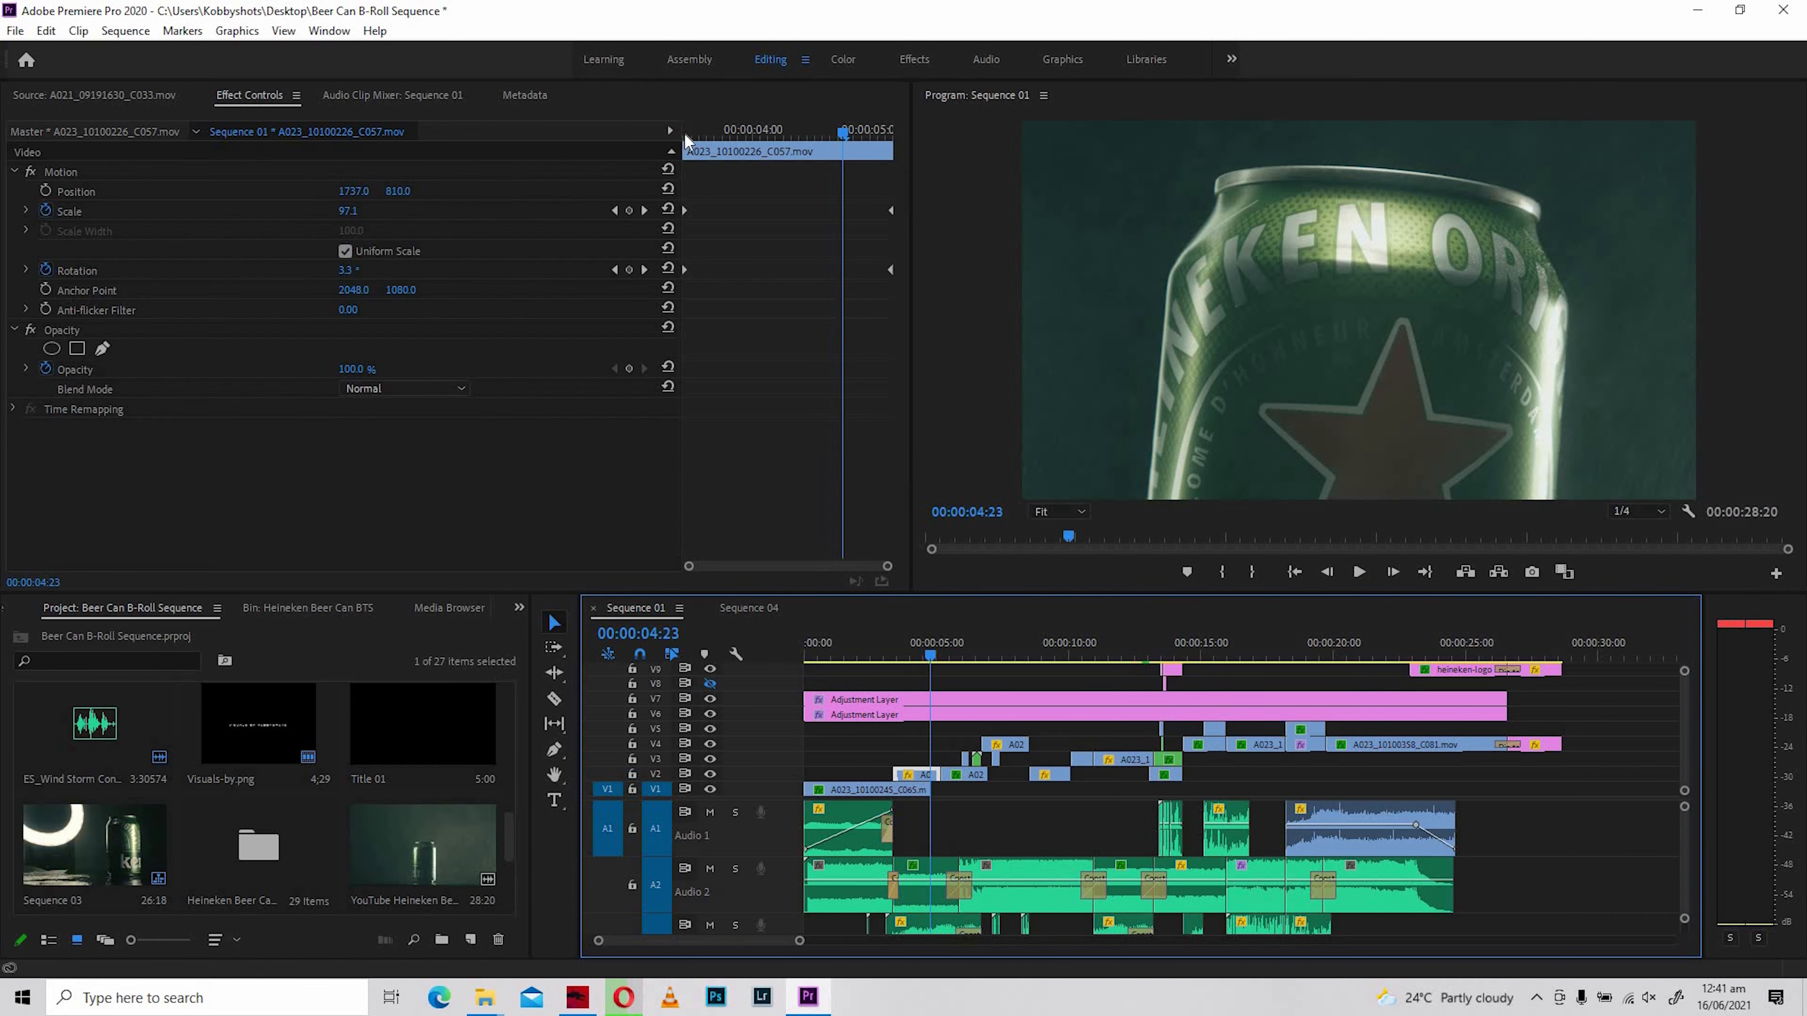
{"action": "left_click_drag", "start_coordinate": [684, 133], "coordinate": [894, 158]}
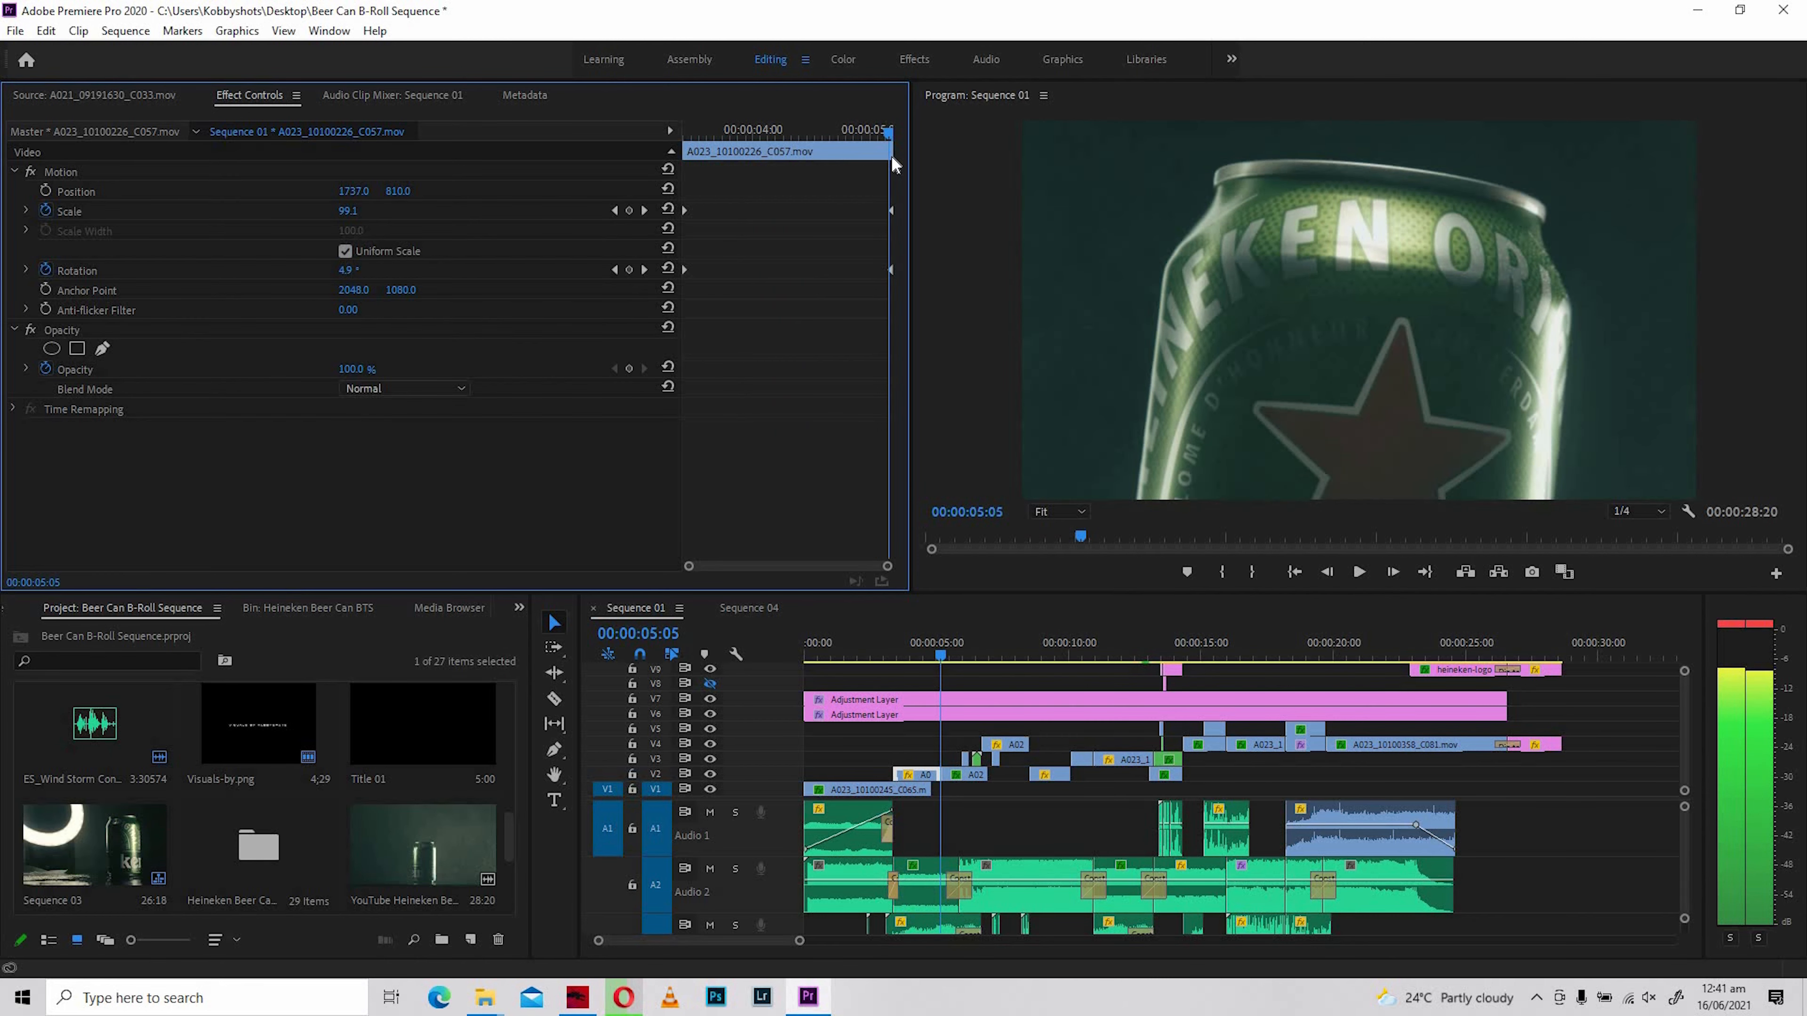
{"action": "left_click_drag", "start_coordinate": [748, 160], "coordinate": [686, 158]}
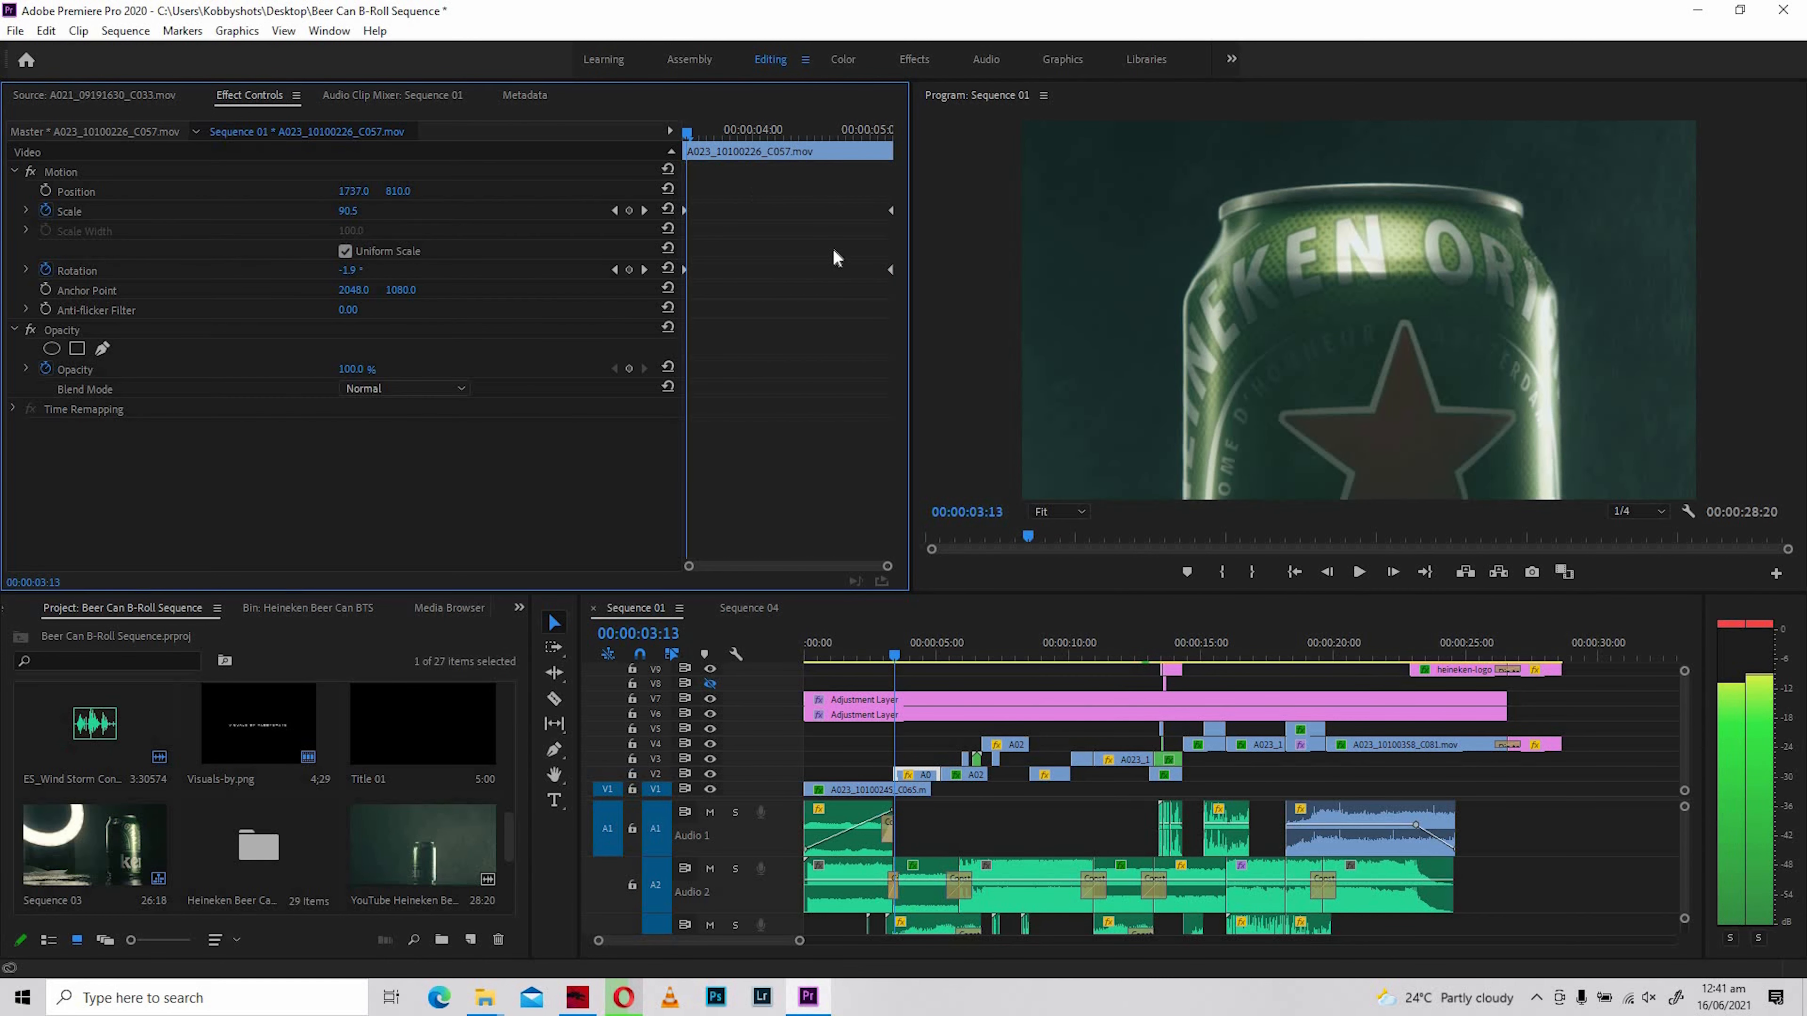
- Examine the Scale and Rotation animation of A023_10100306_C071.mov and skim through the rest of Sequence 01
{"action": "mouse_move", "coordinate": [936, 664]}
{"action": "left_mouse_down"}
{"action": "mouse_move", "coordinate": [918, 652]}
{"action": "mouse_move", "coordinate": [933, 644]}
{"action": "left_mouse_up"}
{"action": "left_click", "coordinate": [954, 652]}
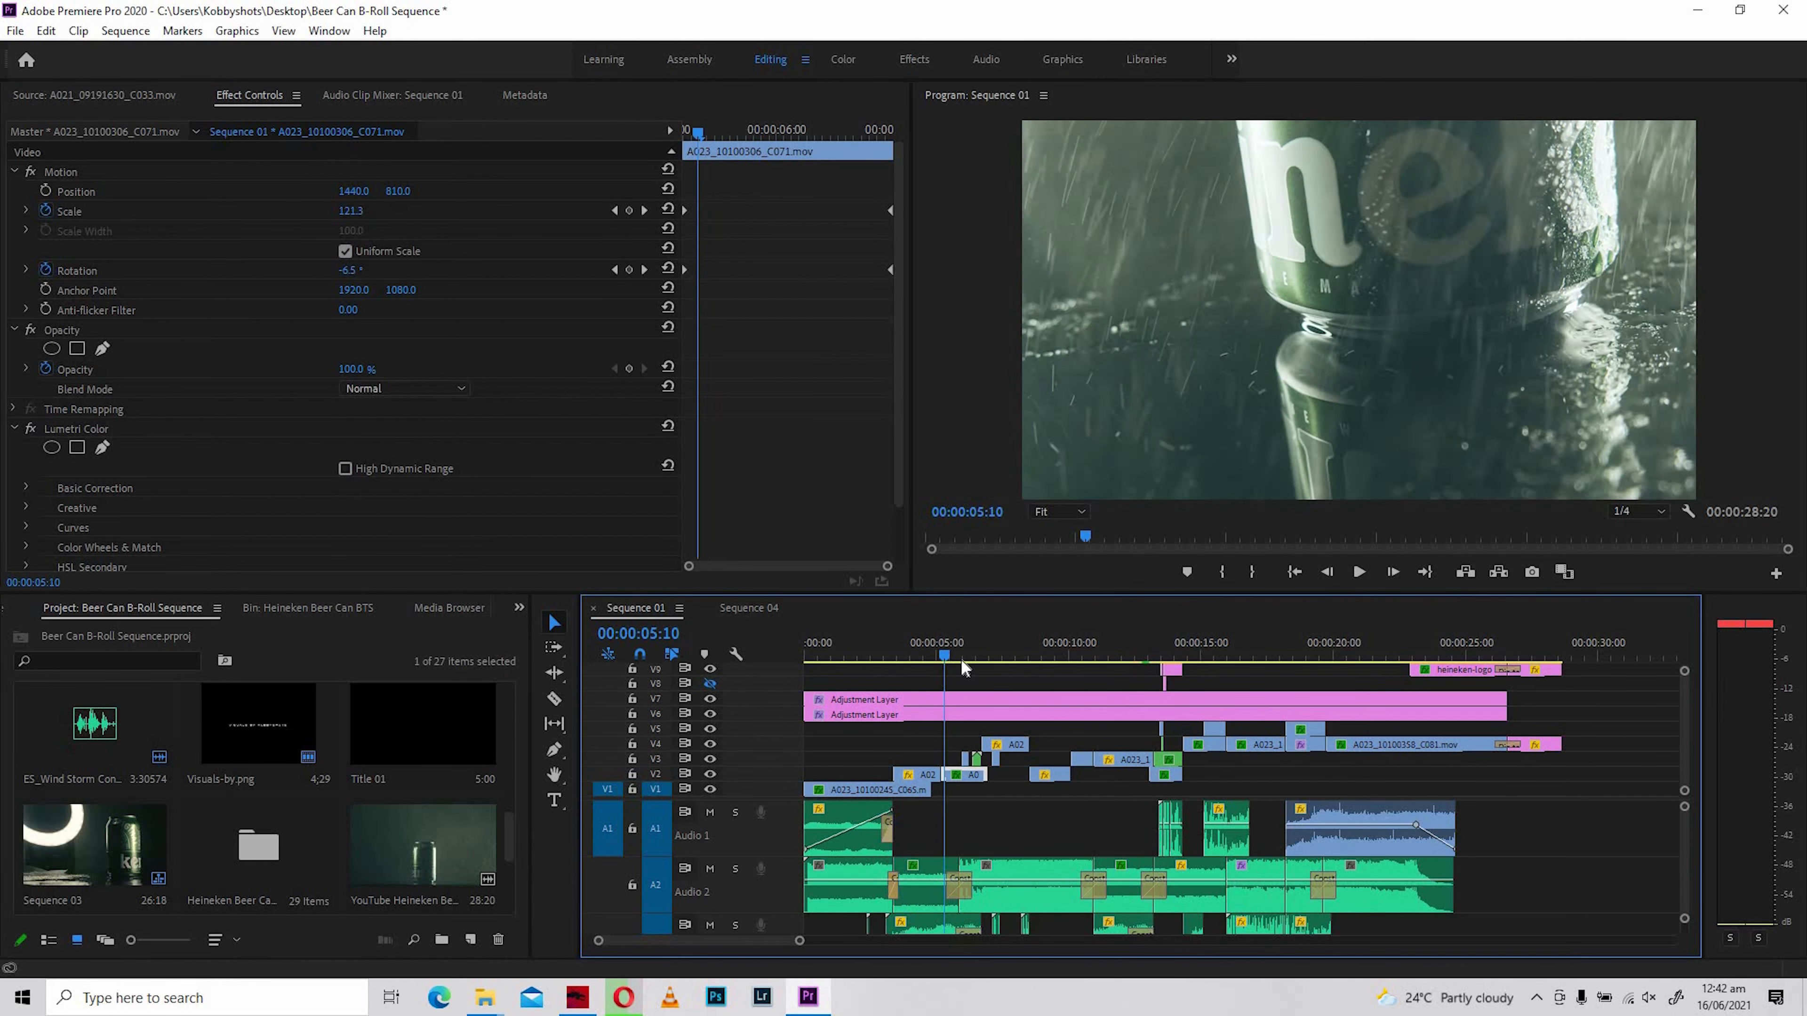
{"action": "mouse_move", "coordinate": [960, 658]}
{"action": "left_mouse_down"}
{"action": "mouse_move", "coordinate": [976, 660]}
{"action": "mouse_move", "coordinate": [941, 678]}
{"action": "left_mouse_up"}
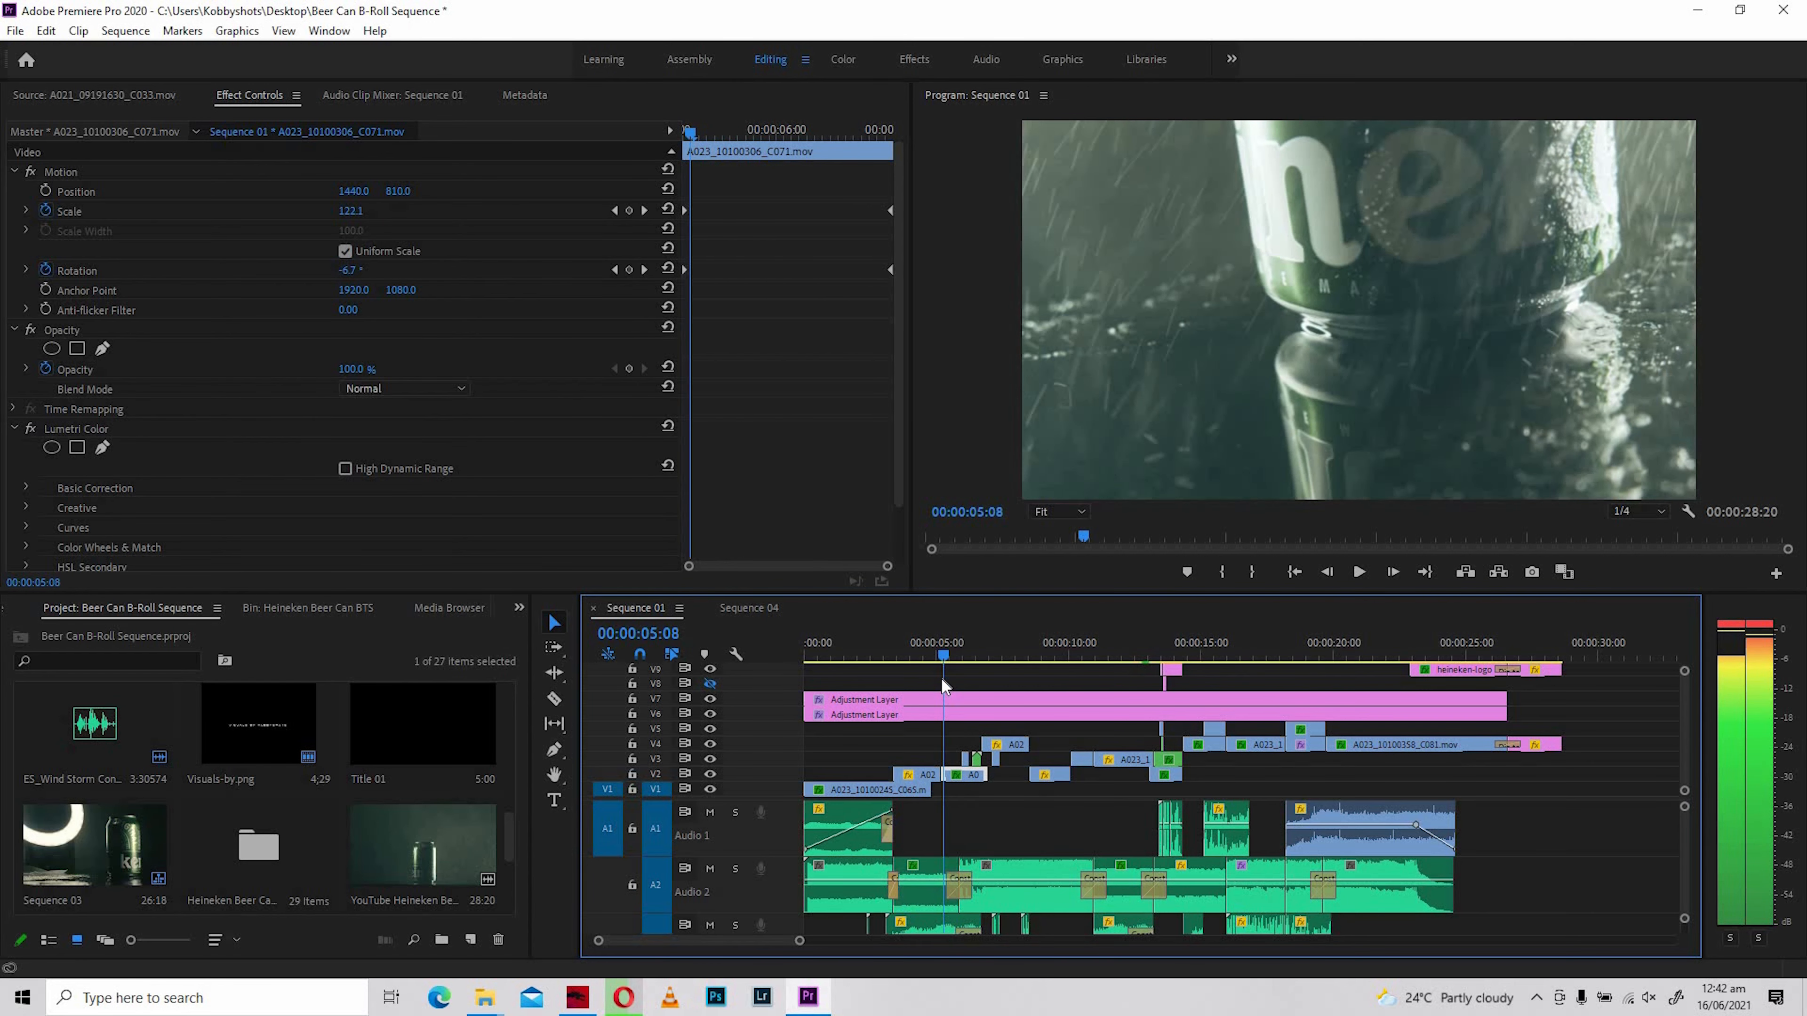
{"action": "left_click", "coordinate": [956, 774]}
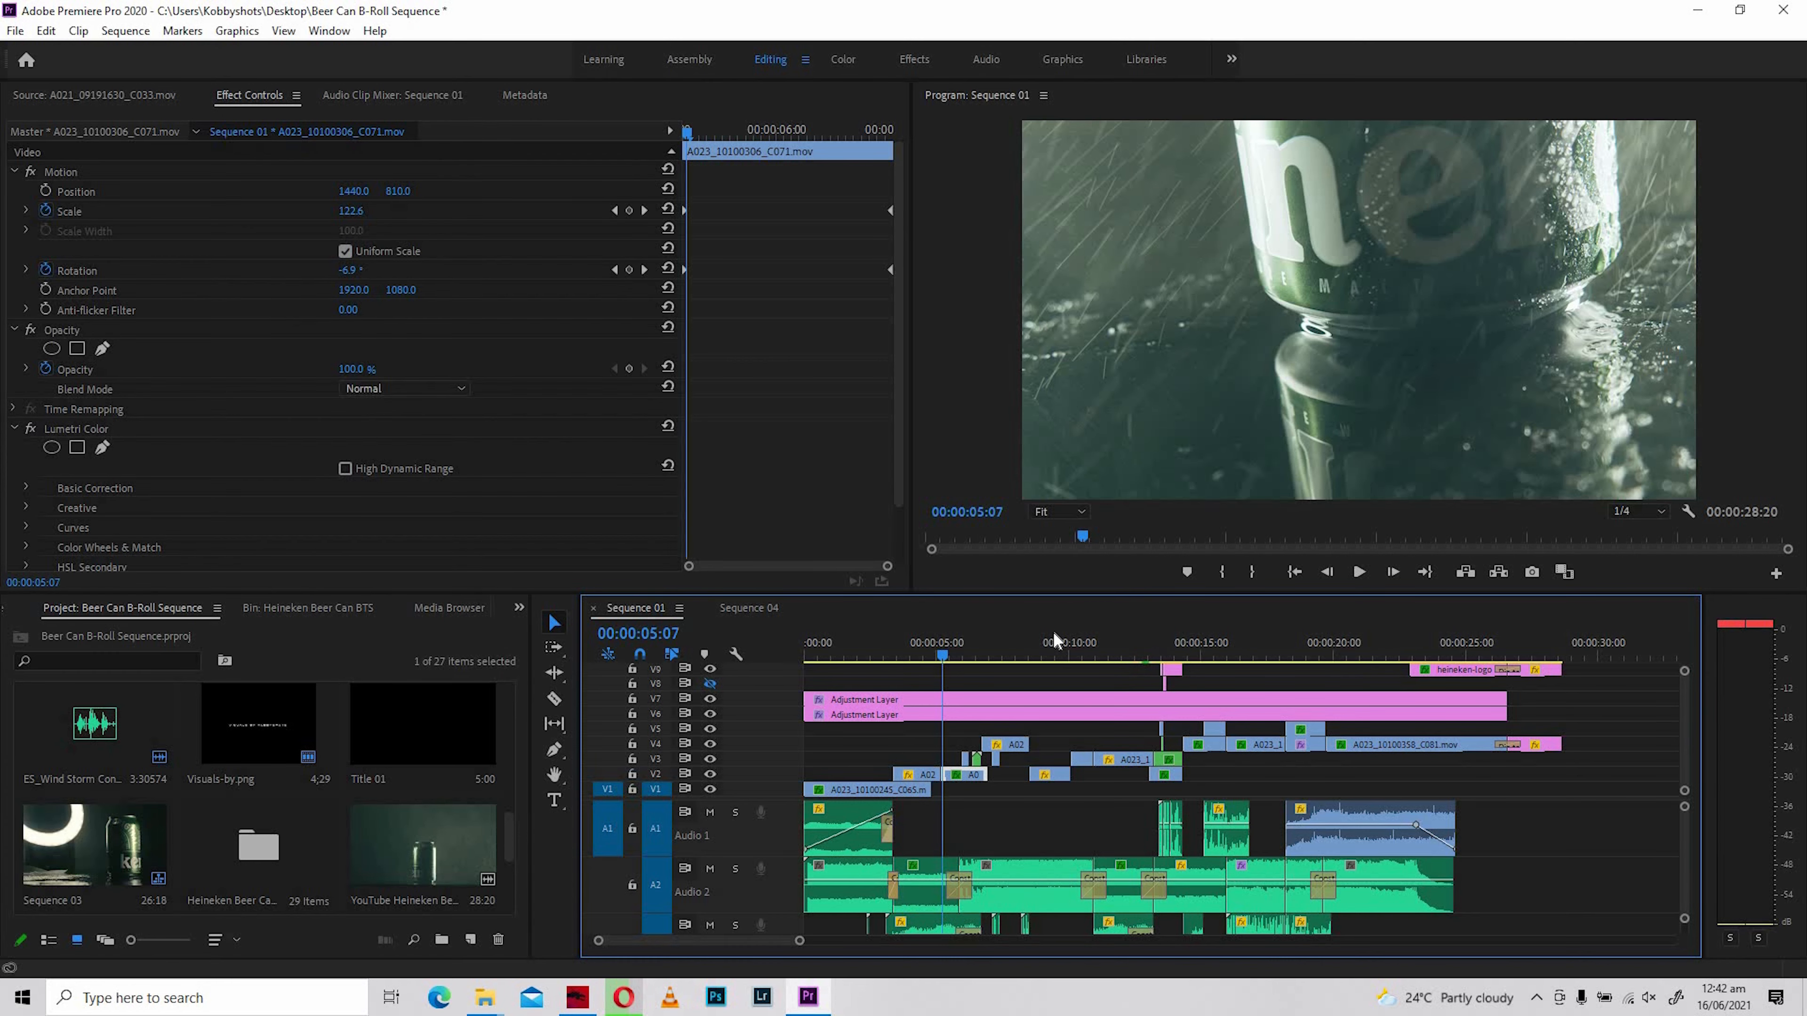
{"action": "left_click", "coordinate": [1090, 649]}
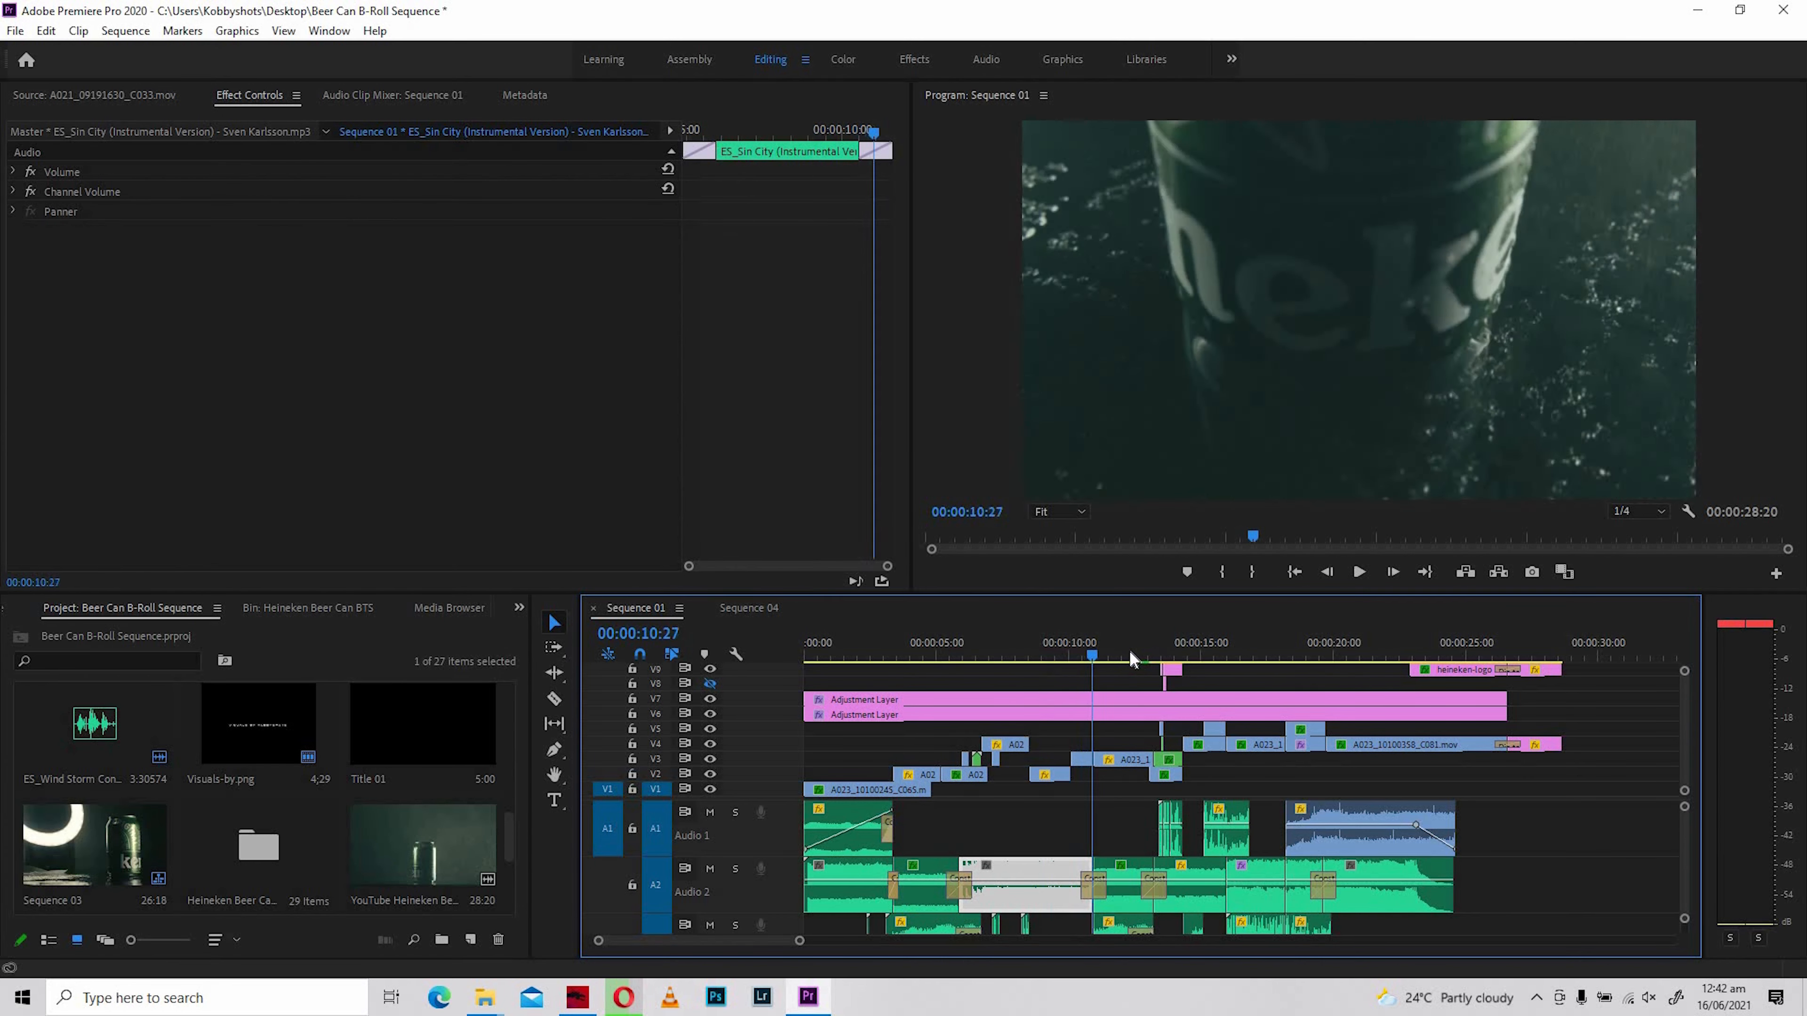
{"action": "left_click_drag", "start_coordinate": [1130, 651], "coordinate": [1365, 644]}
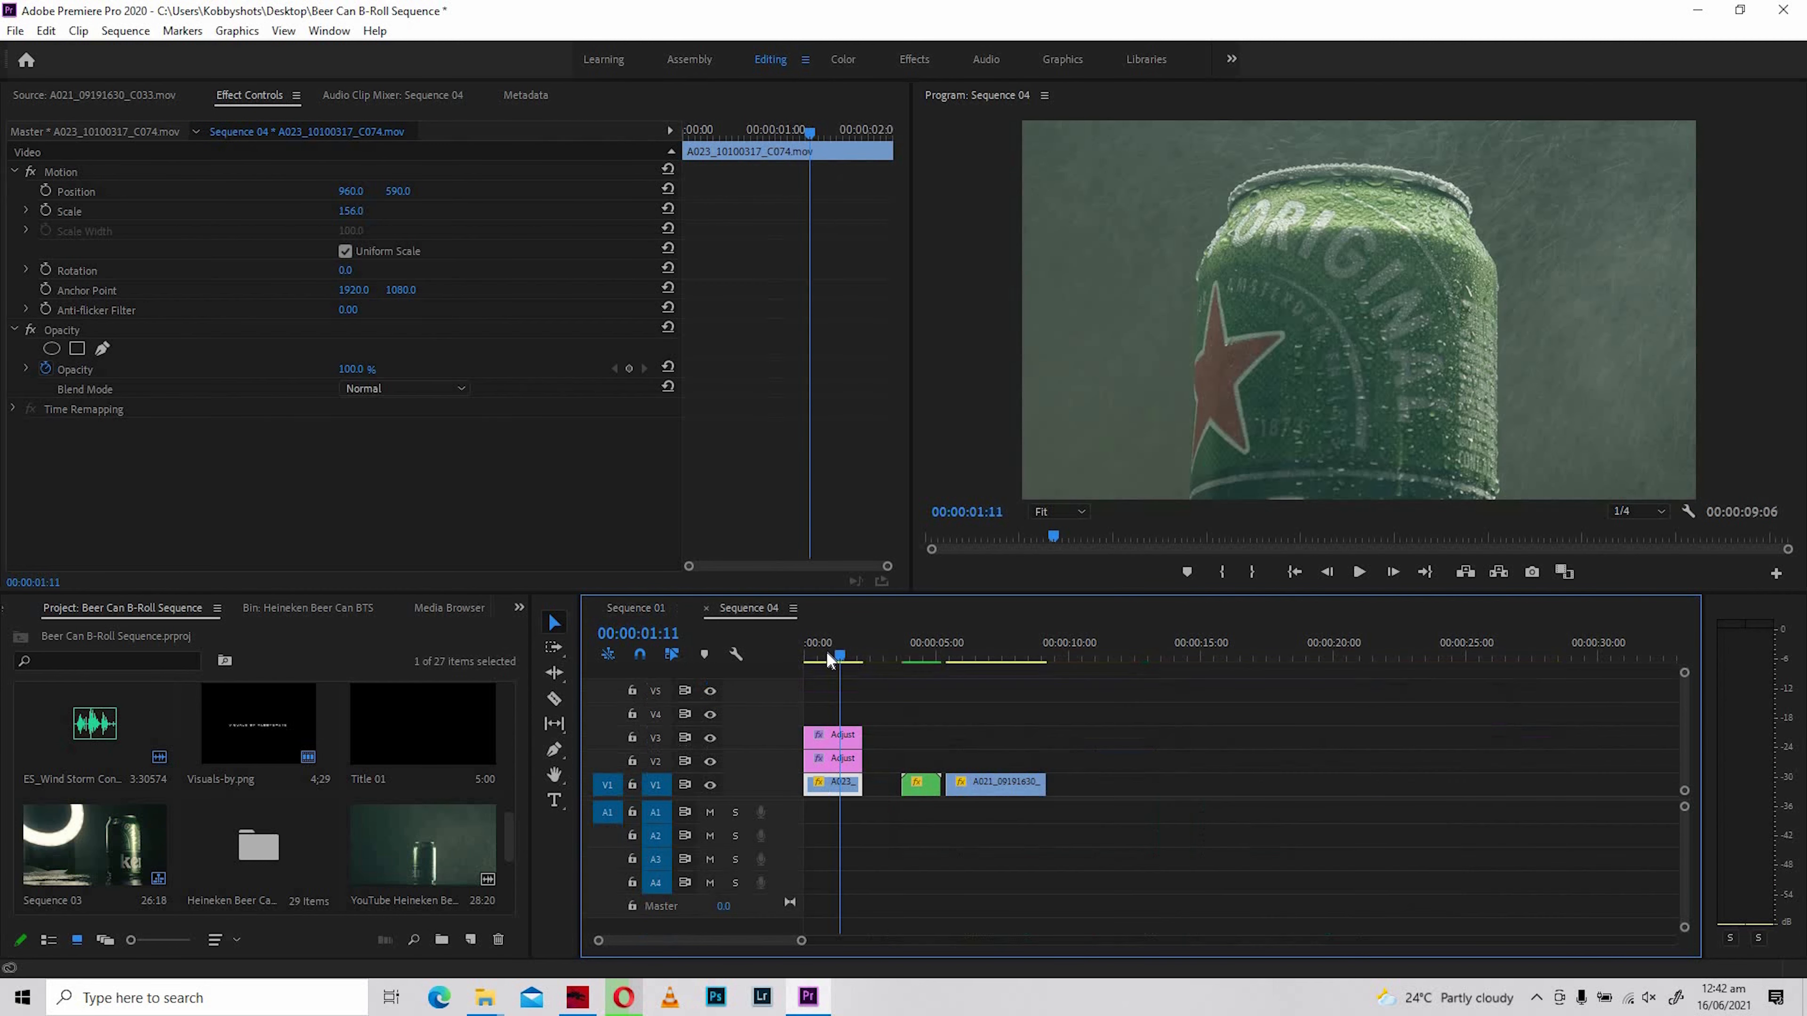
- Preview A023_10100317_C074.mov in Sequence 04 from its start to examine its motion before animating
{"action": "left_click", "coordinate": [810, 653]}
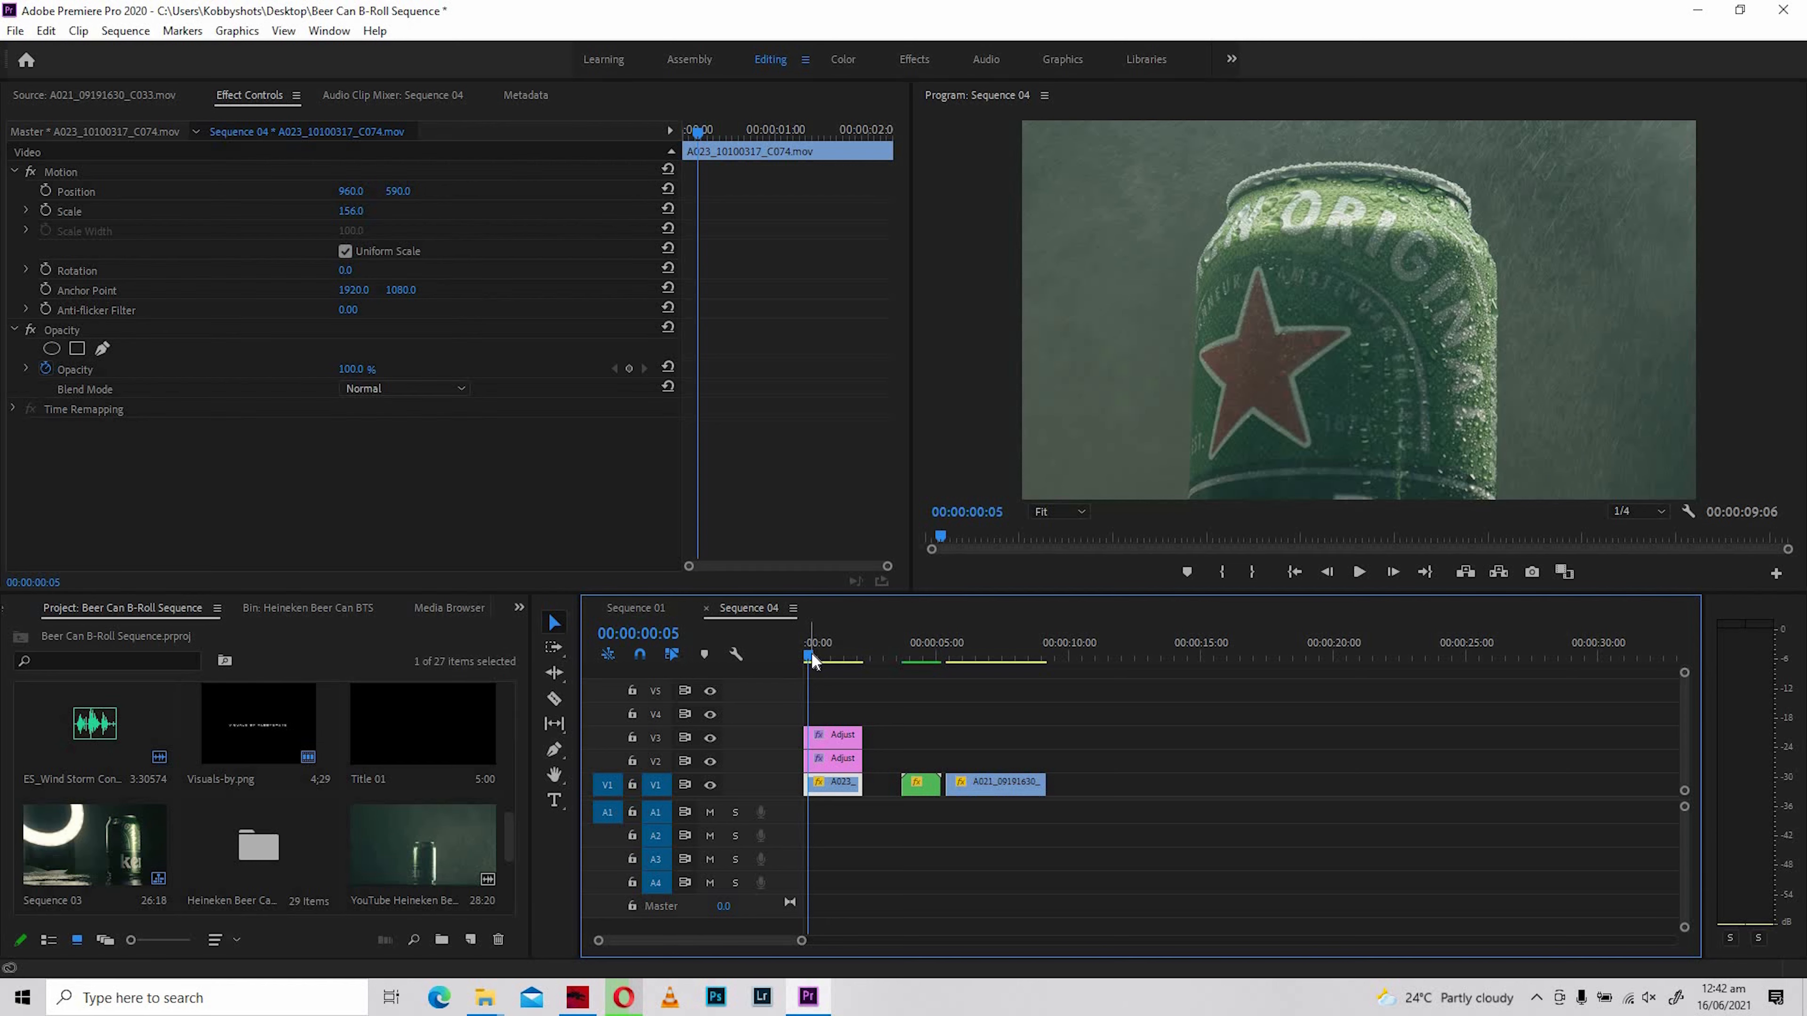
{"action": "left_click_drag", "start_coordinate": [807, 659], "coordinate": [805, 697]}
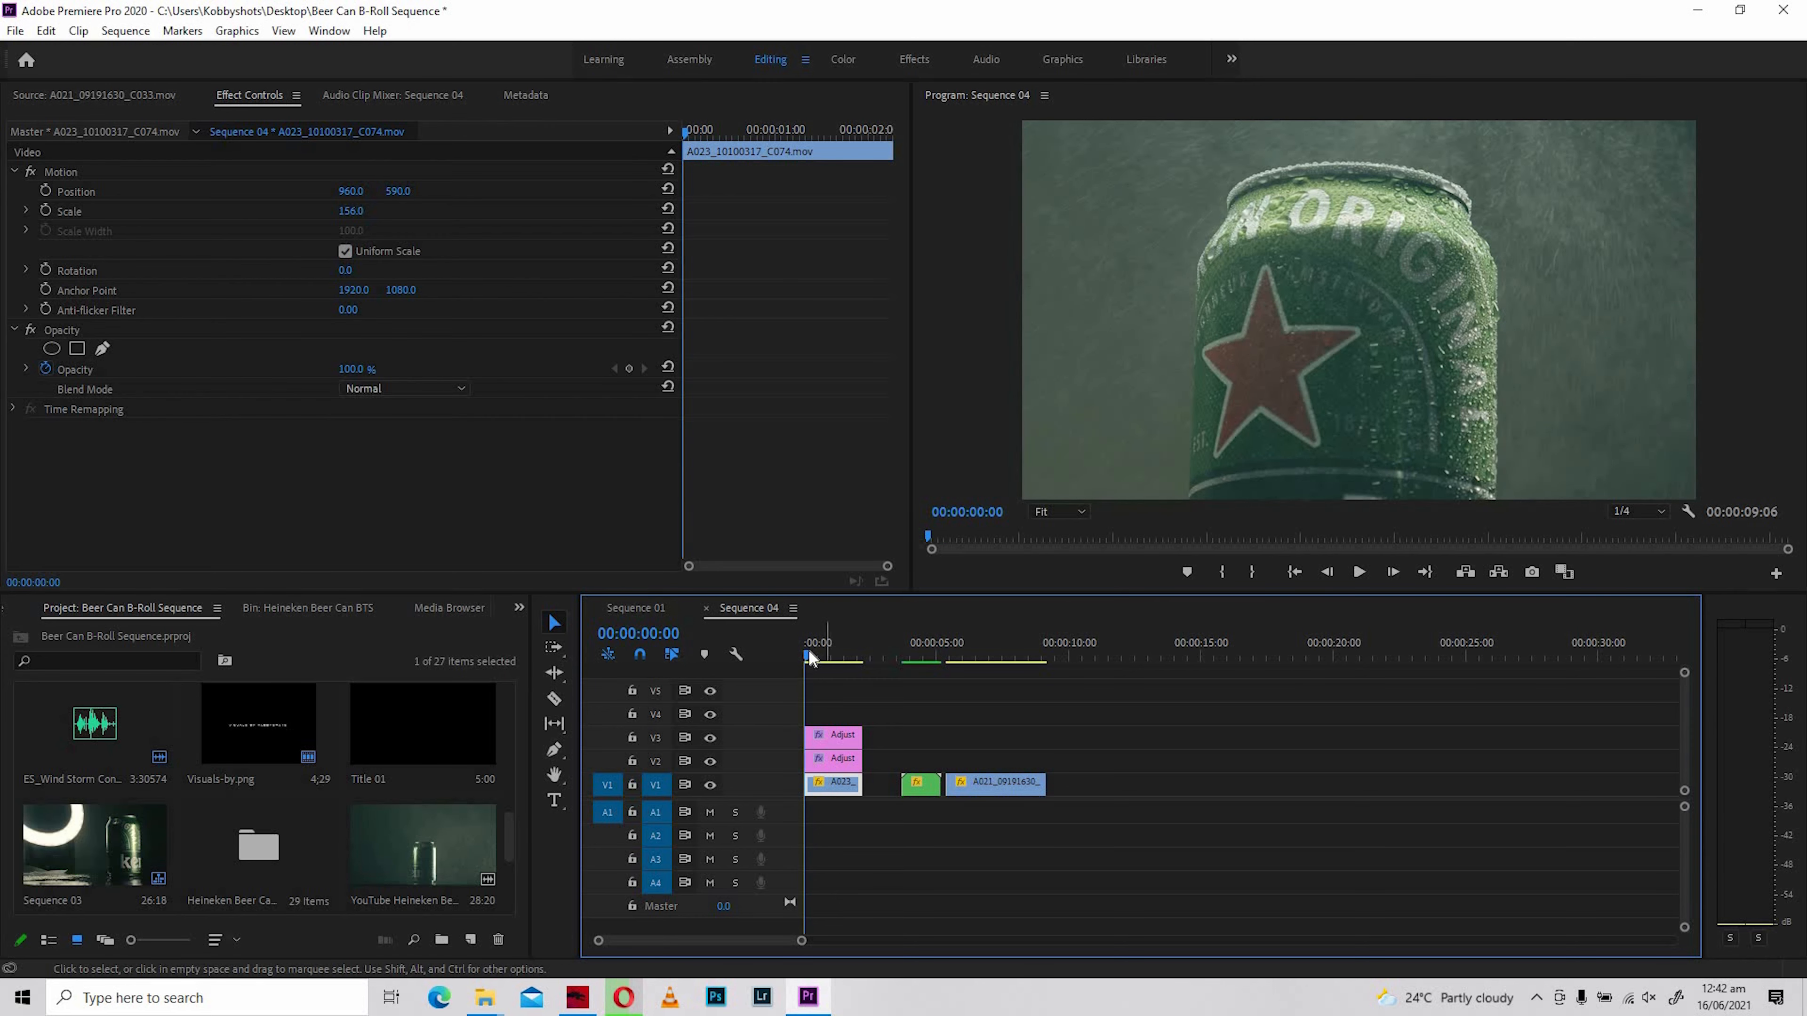
{"action": "key", "text": "space"}
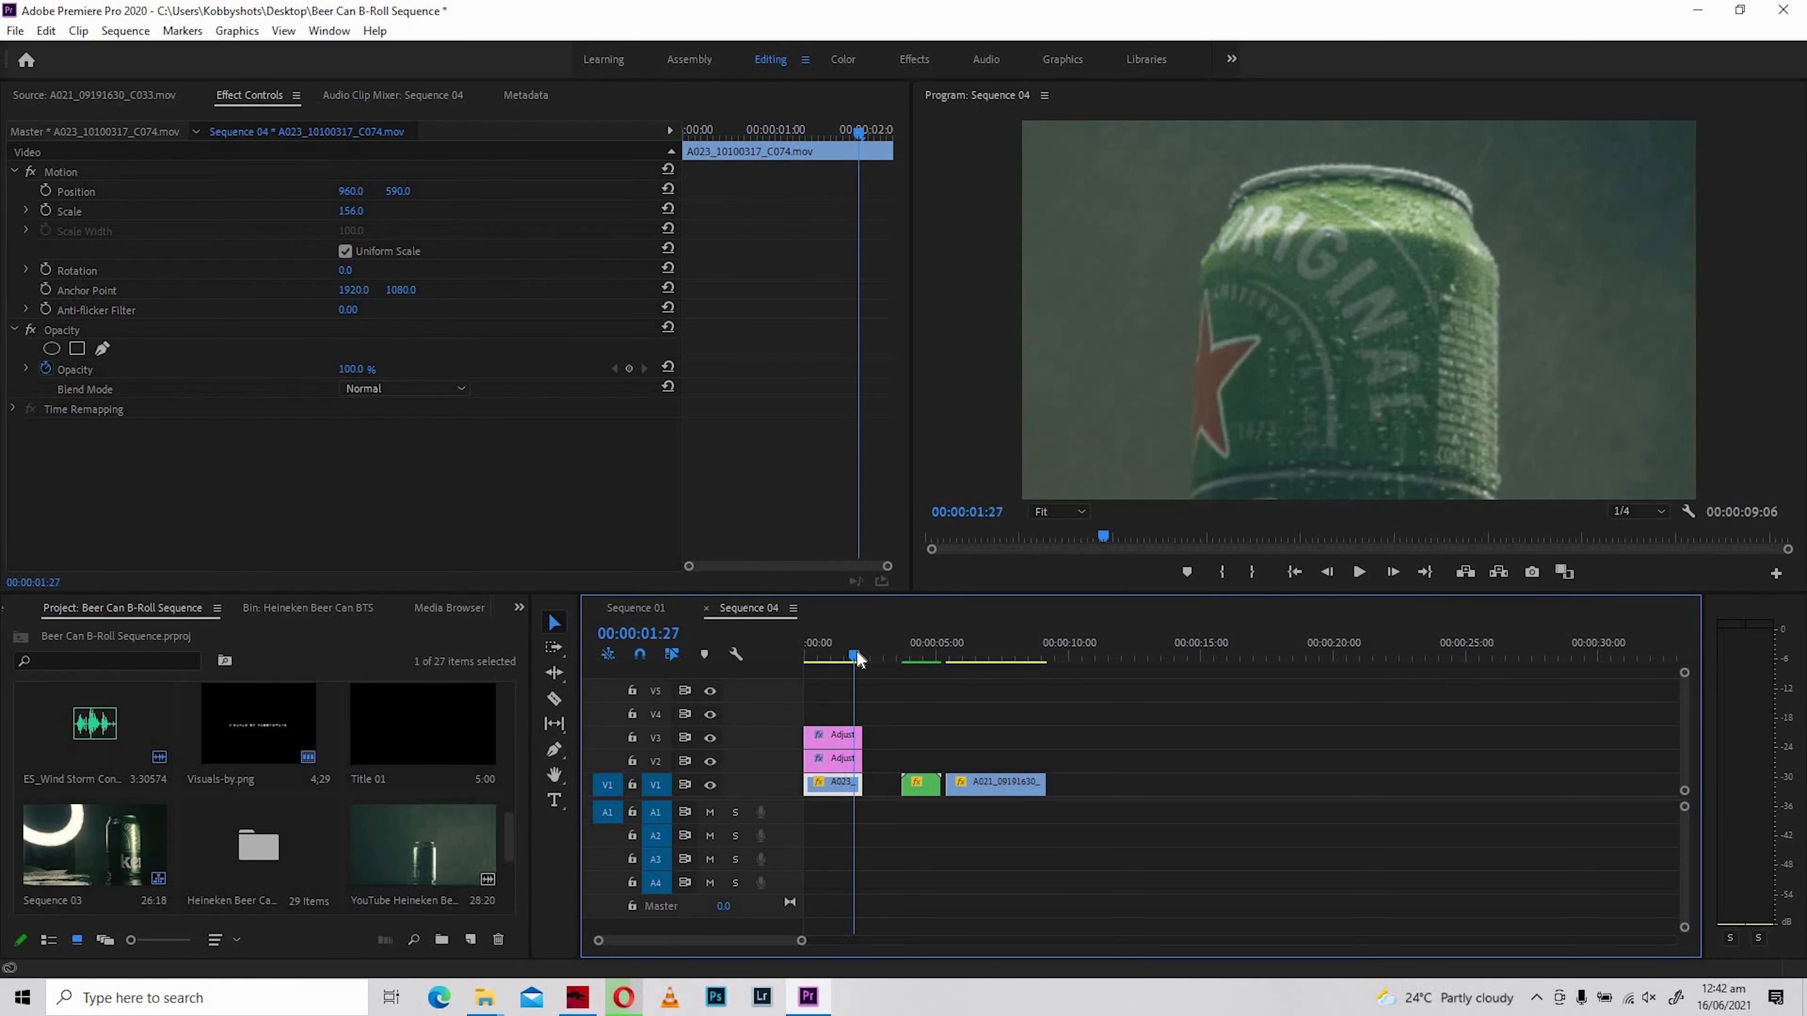
{"action": "mouse_move", "coordinate": [815, 665]}
{"action": "left_mouse_down"}
{"action": "mouse_move", "coordinate": [798, 661]}
{"action": "mouse_move", "coordinate": [847, 652]}
{"action": "left_mouse_up"}
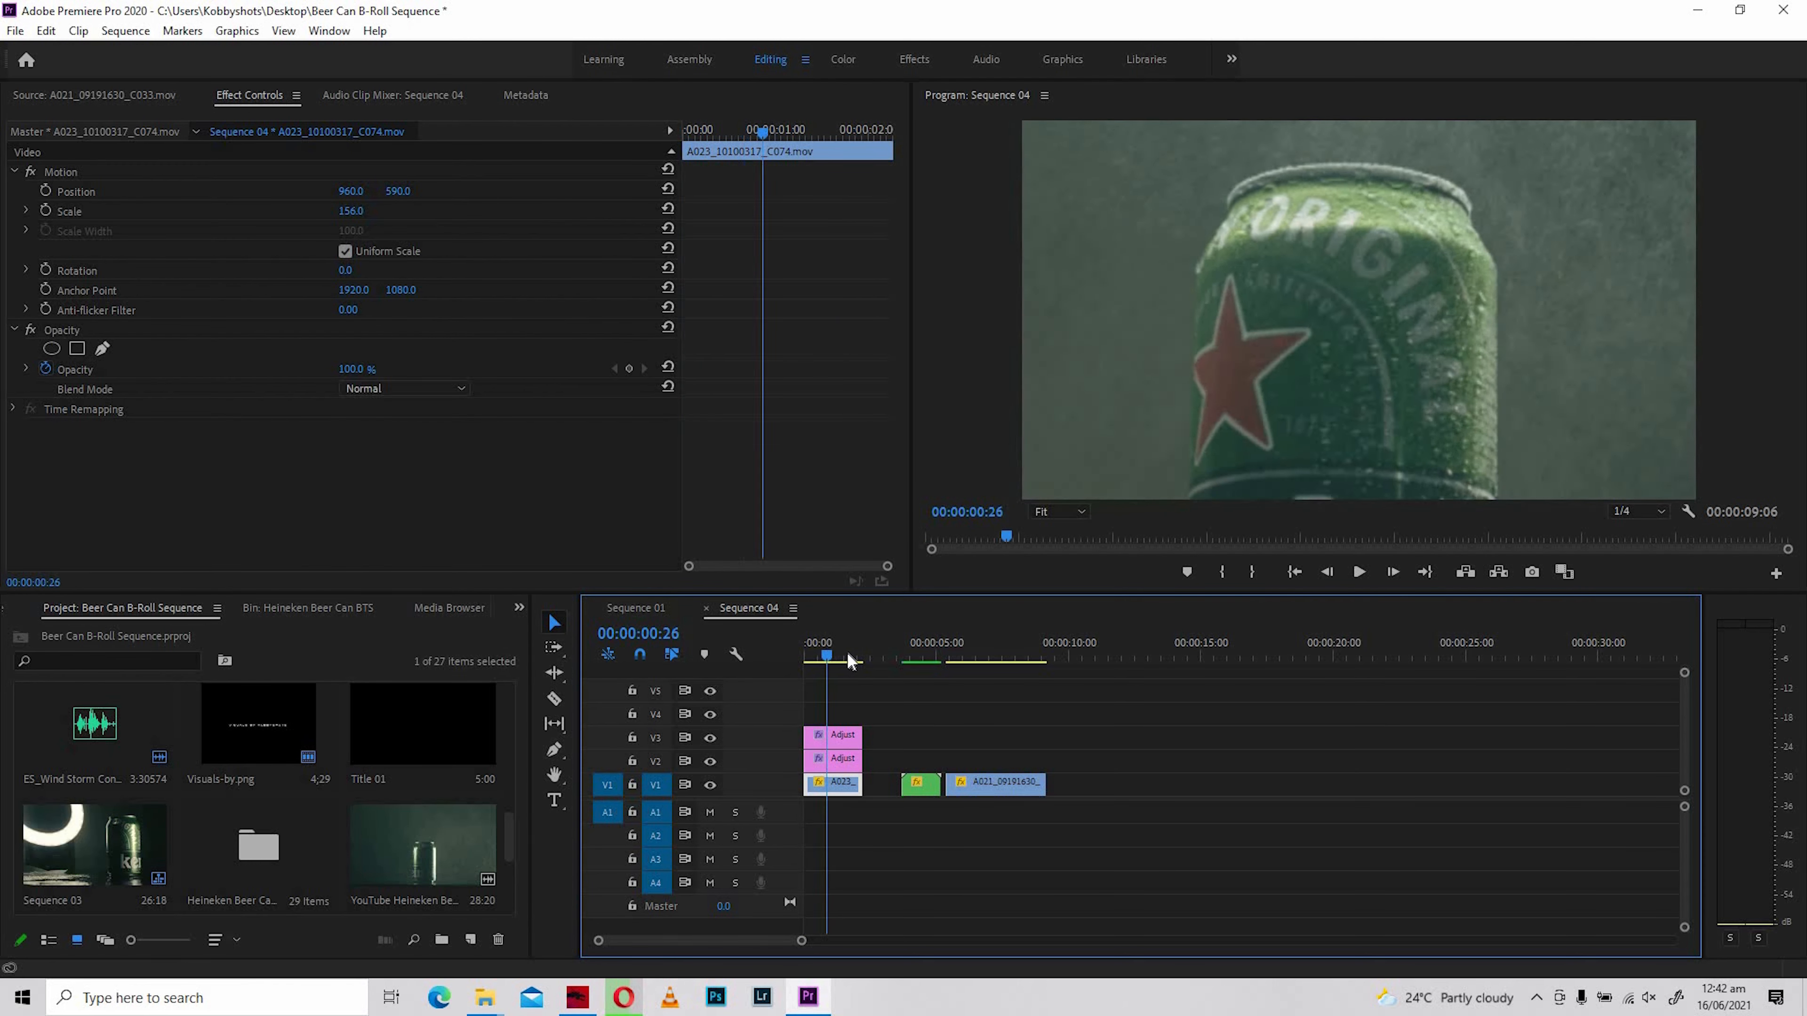
{"action": "left_click", "coordinate": [805, 673]}
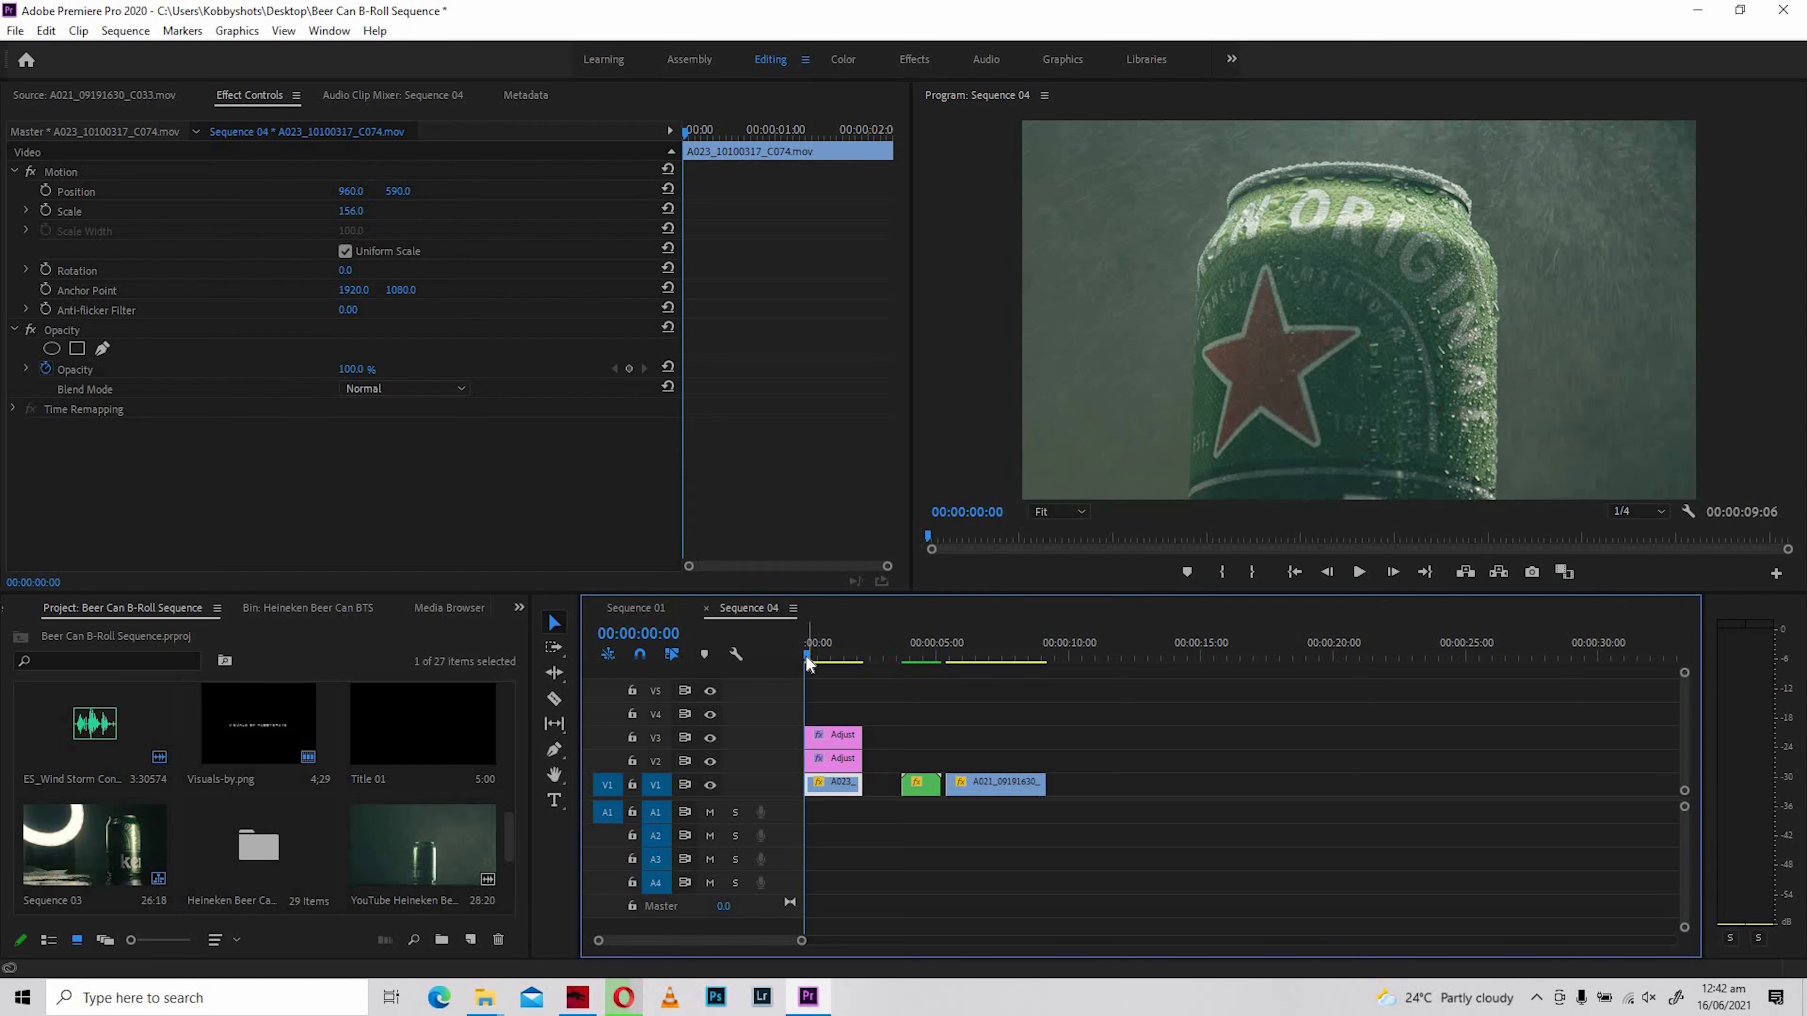
- Near the start of A023_10100317_C074.mov, set its Scale to 148 and its vertical Position to 619
{"action": "mouse_move", "coordinate": [825, 656]}
{"action": "left_mouse_down"}
{"action": "mouse_move", "coordinate": [858, 665]}
{"action": "mouse_move", "coordinate": [807, 681]}
{"action": "left_mouse_up"}
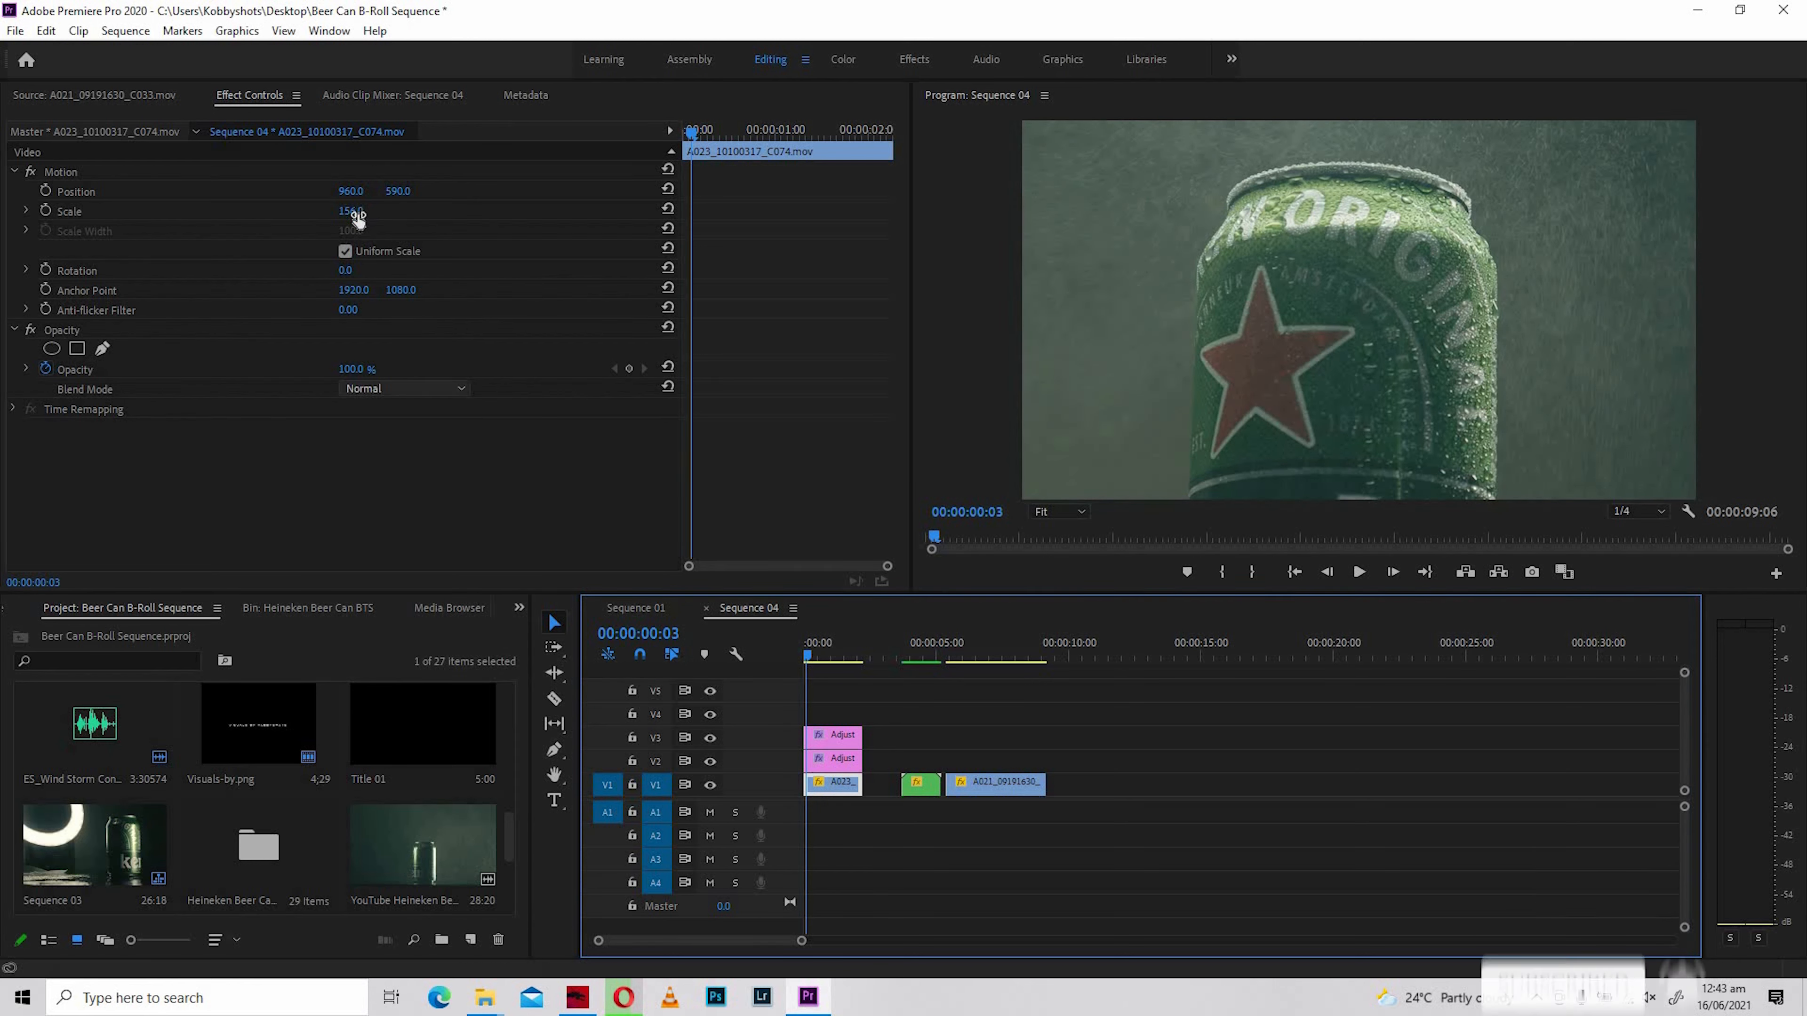
{"action": "mouse_move", "coordinate": [350, 211]}
{"action": "left_mouse_down"}
{"action": "mouse_move", "coordinate": [292, 211]}
{"action": "mouse_move", "coordinate": [370, 213]}
{"action": "mouse_move", "coordinate": [357, 191]}
{"action": "left_mouse_up"}
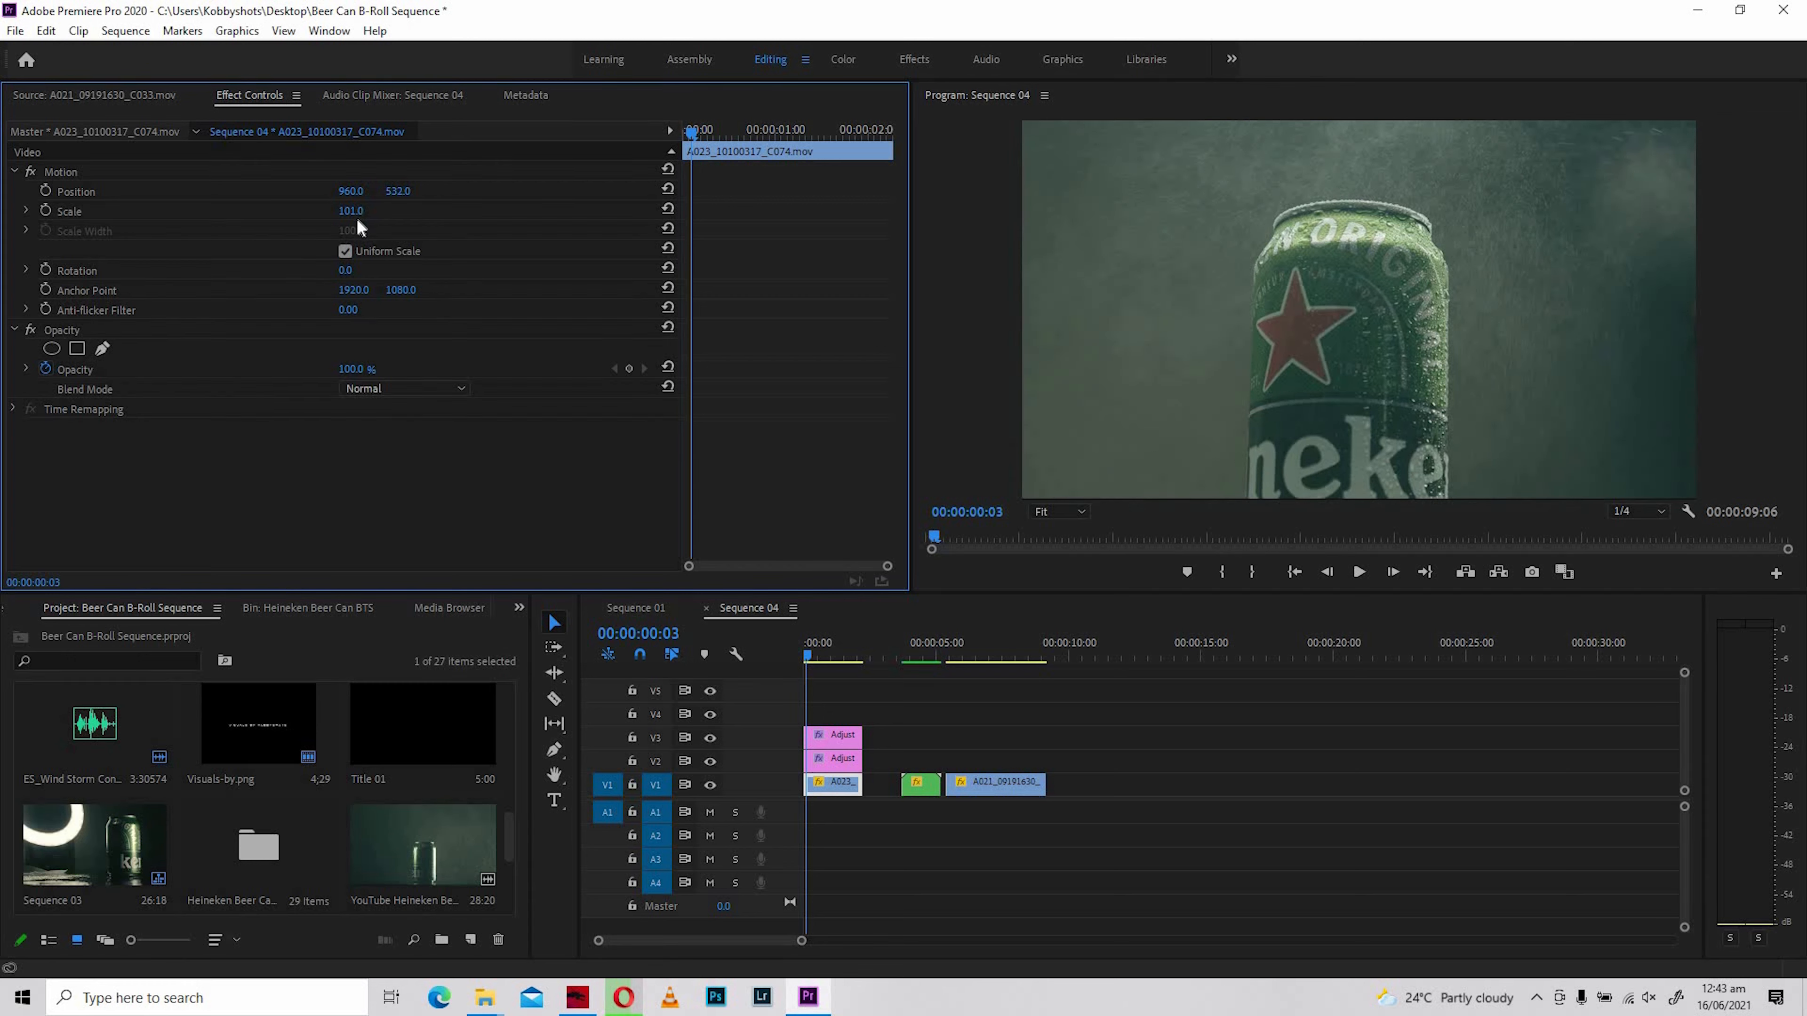
{"action": "left_click_drag", "start_coordinate": [353, 210], "coordinate": [460, 191]}
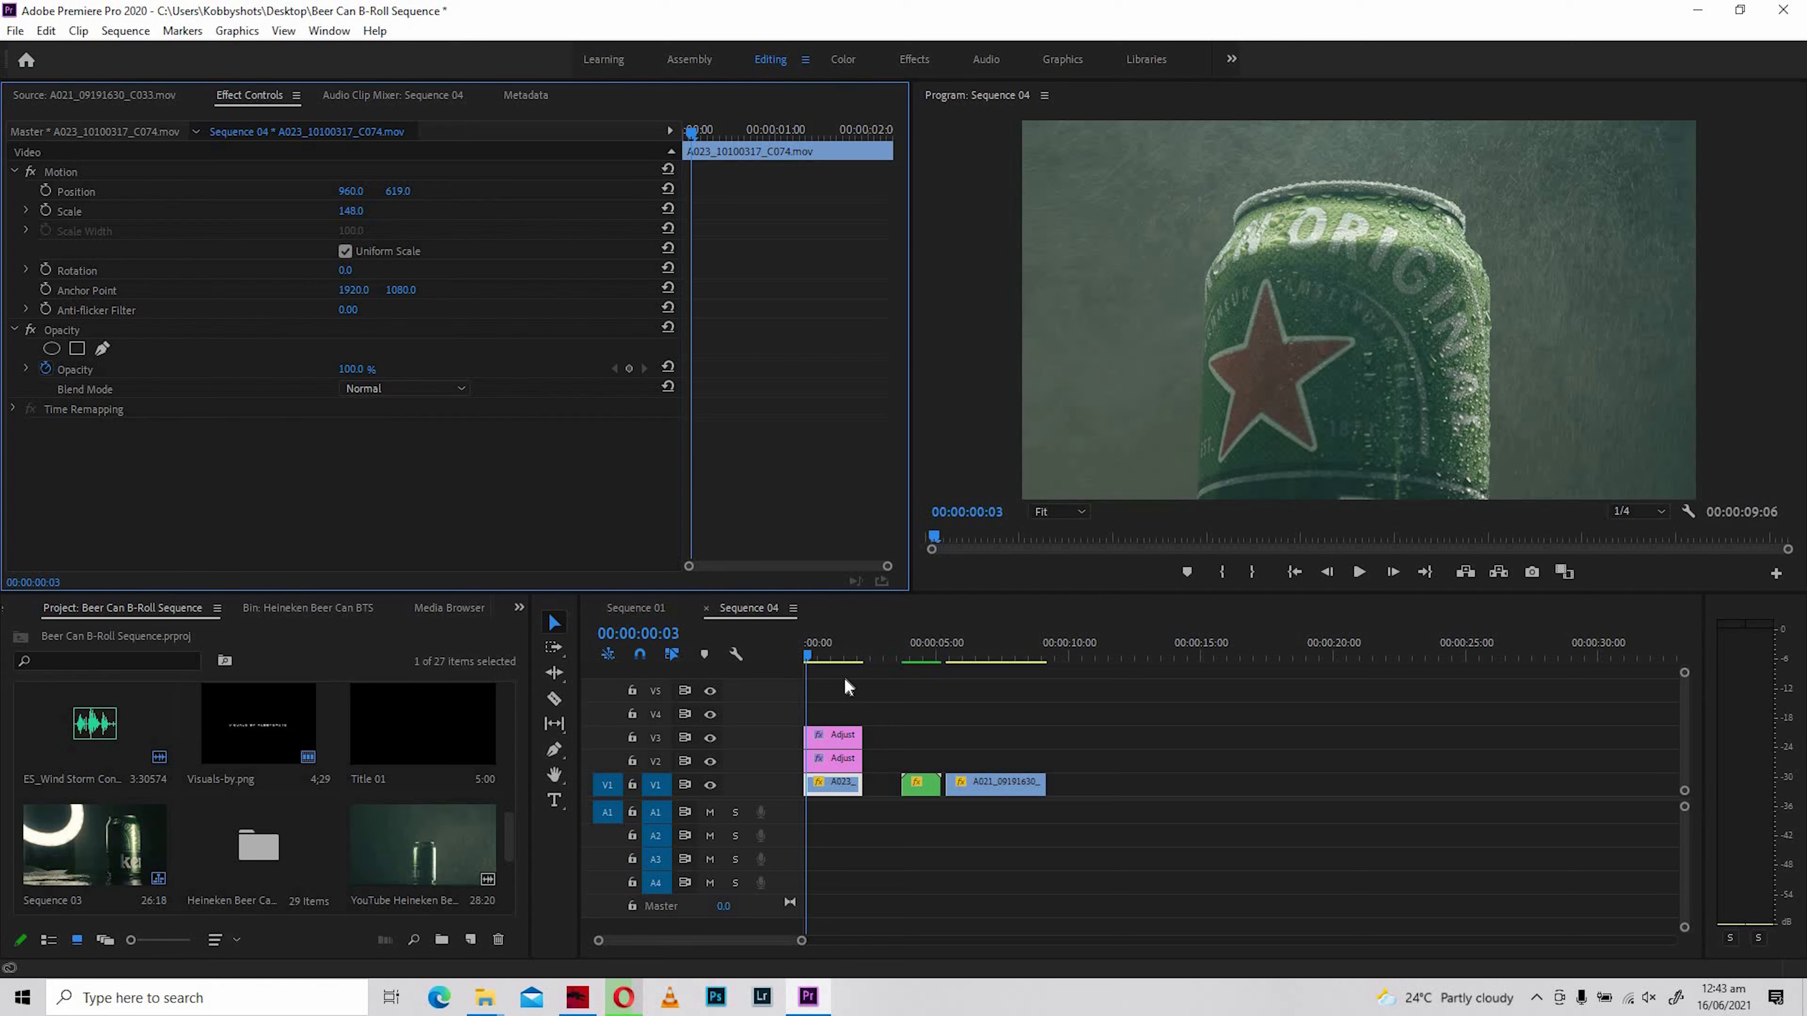
- Scrub and play A023_10100317_C074.mov from its start to check the can's motion at Scale 148
{"action": "left_click_drag", "start_coordinate": [814, 652], "coordinate": [840, 651]}
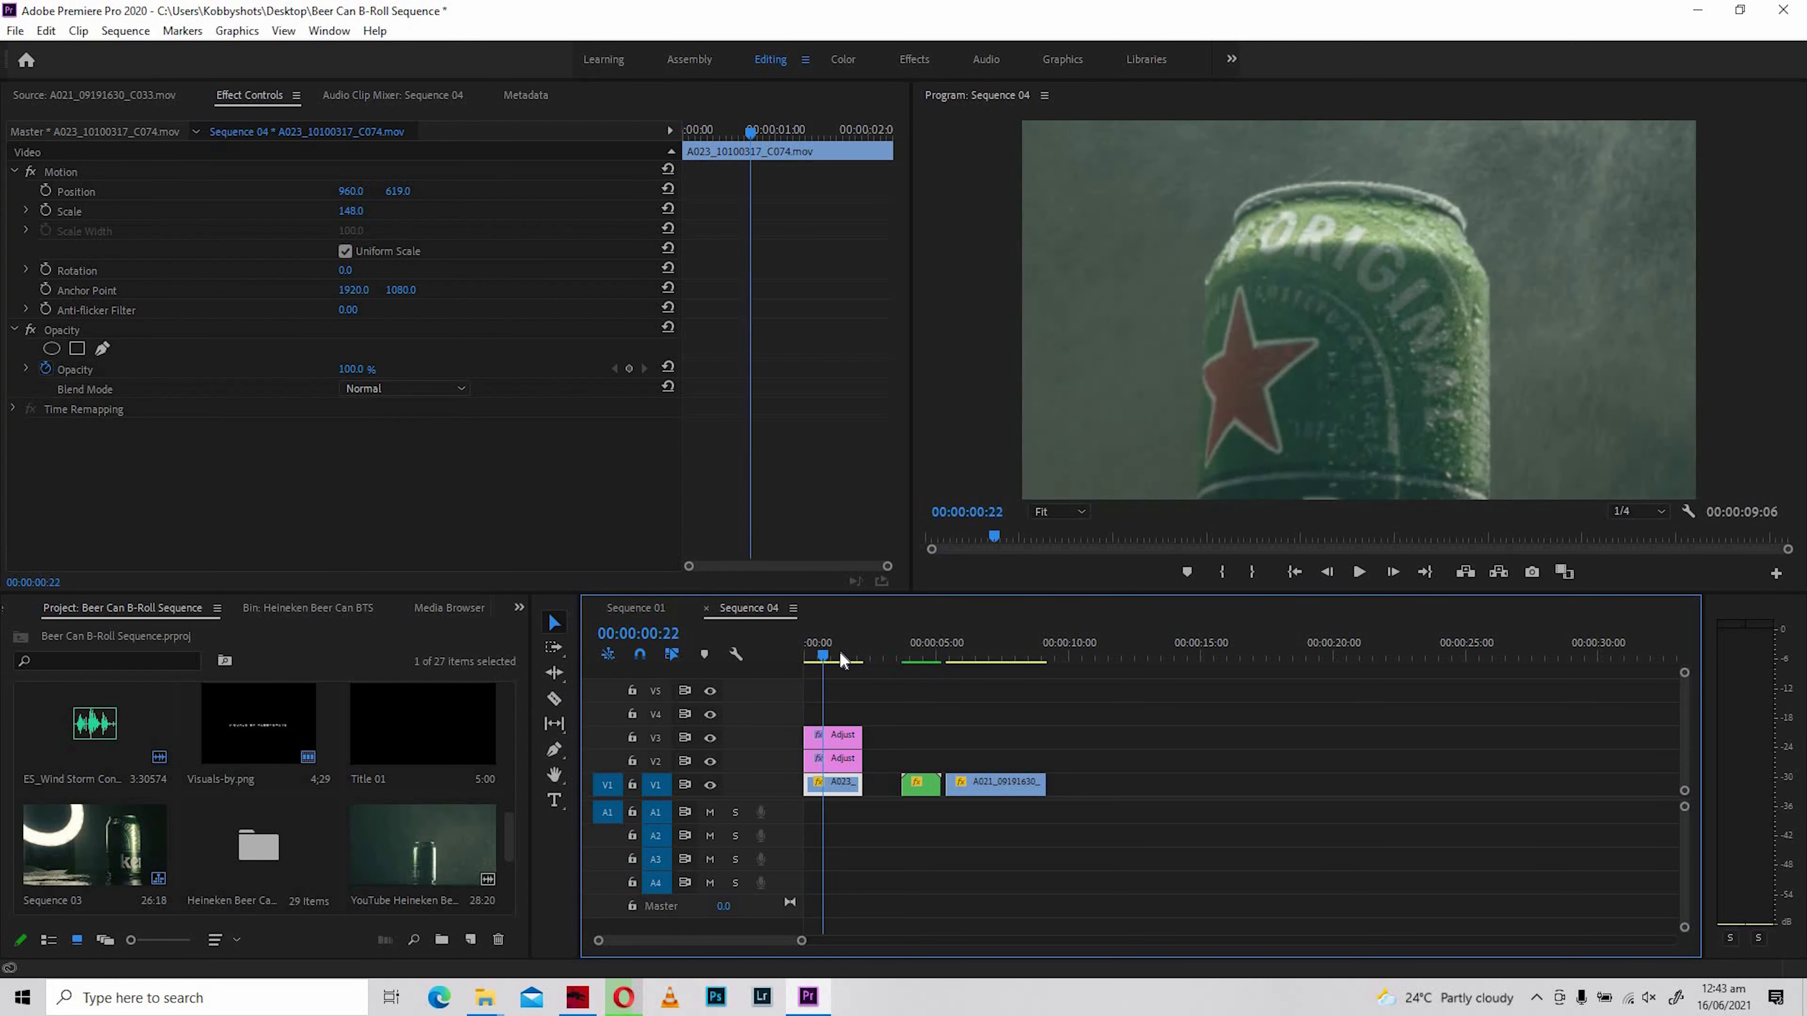
{"action": "left_click", "coordinate": [818, 656]}
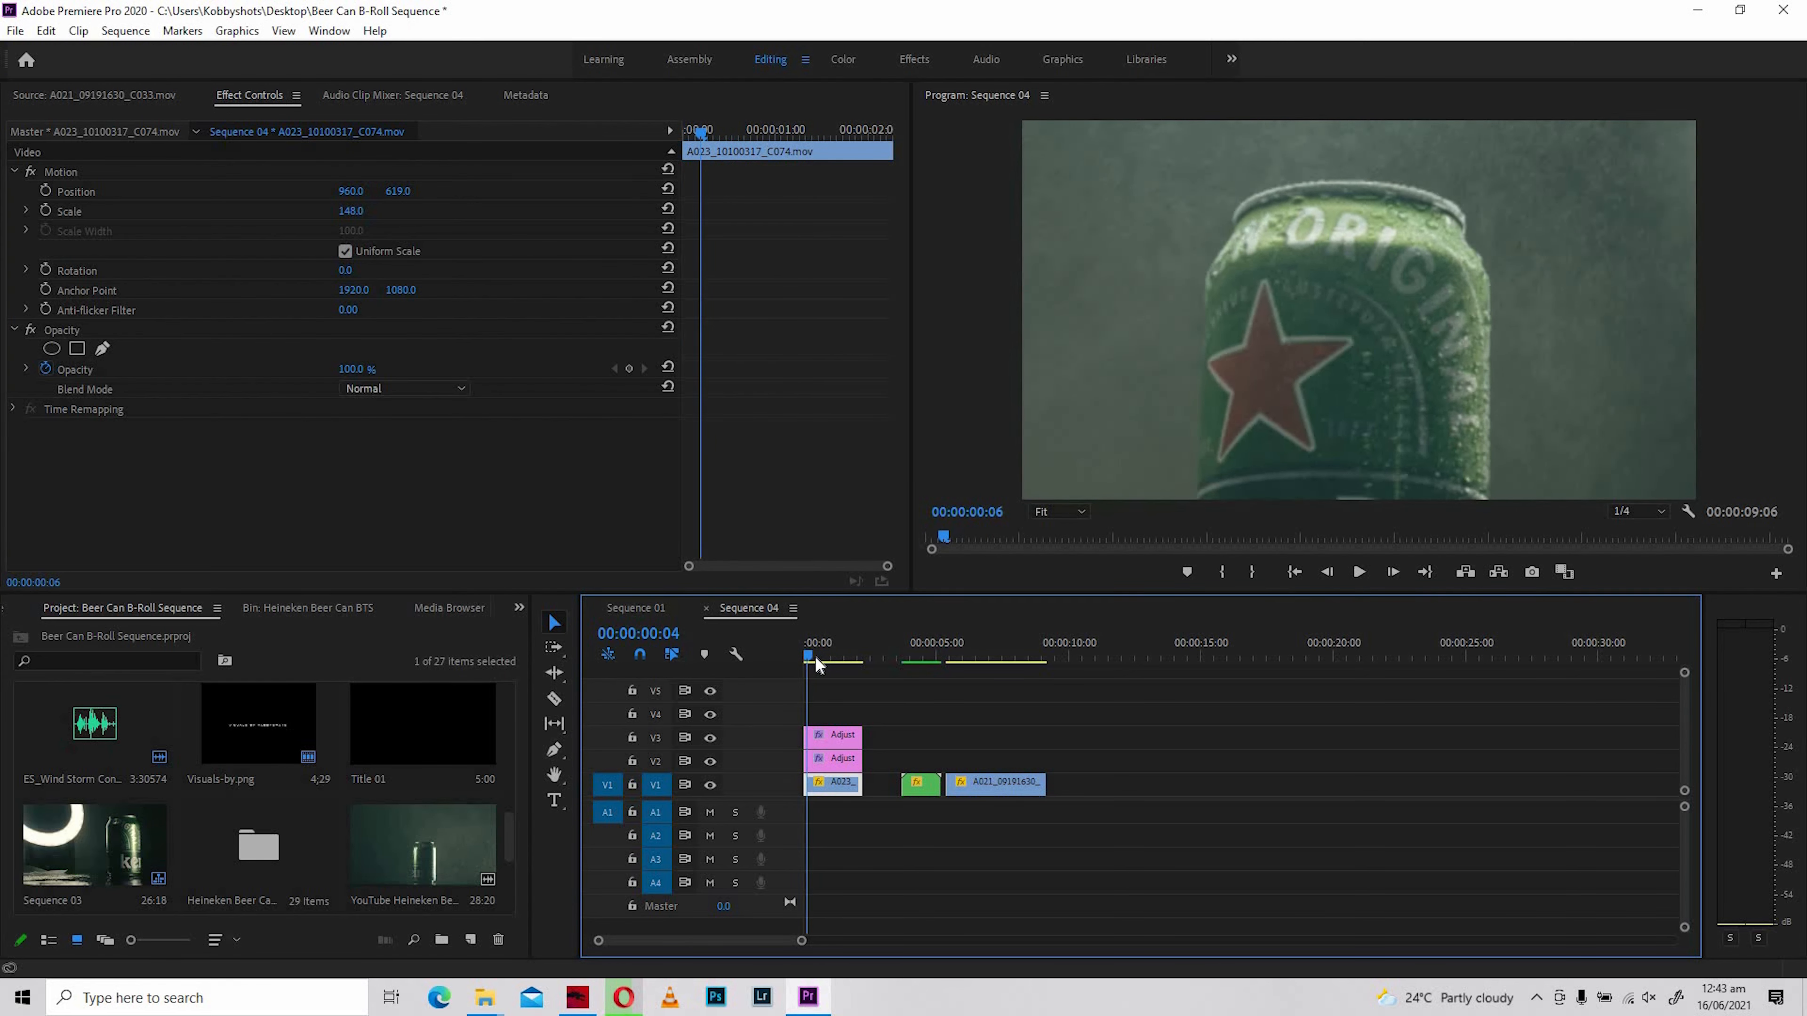
{"action": "left_click", "coordinate": [814, 656]}
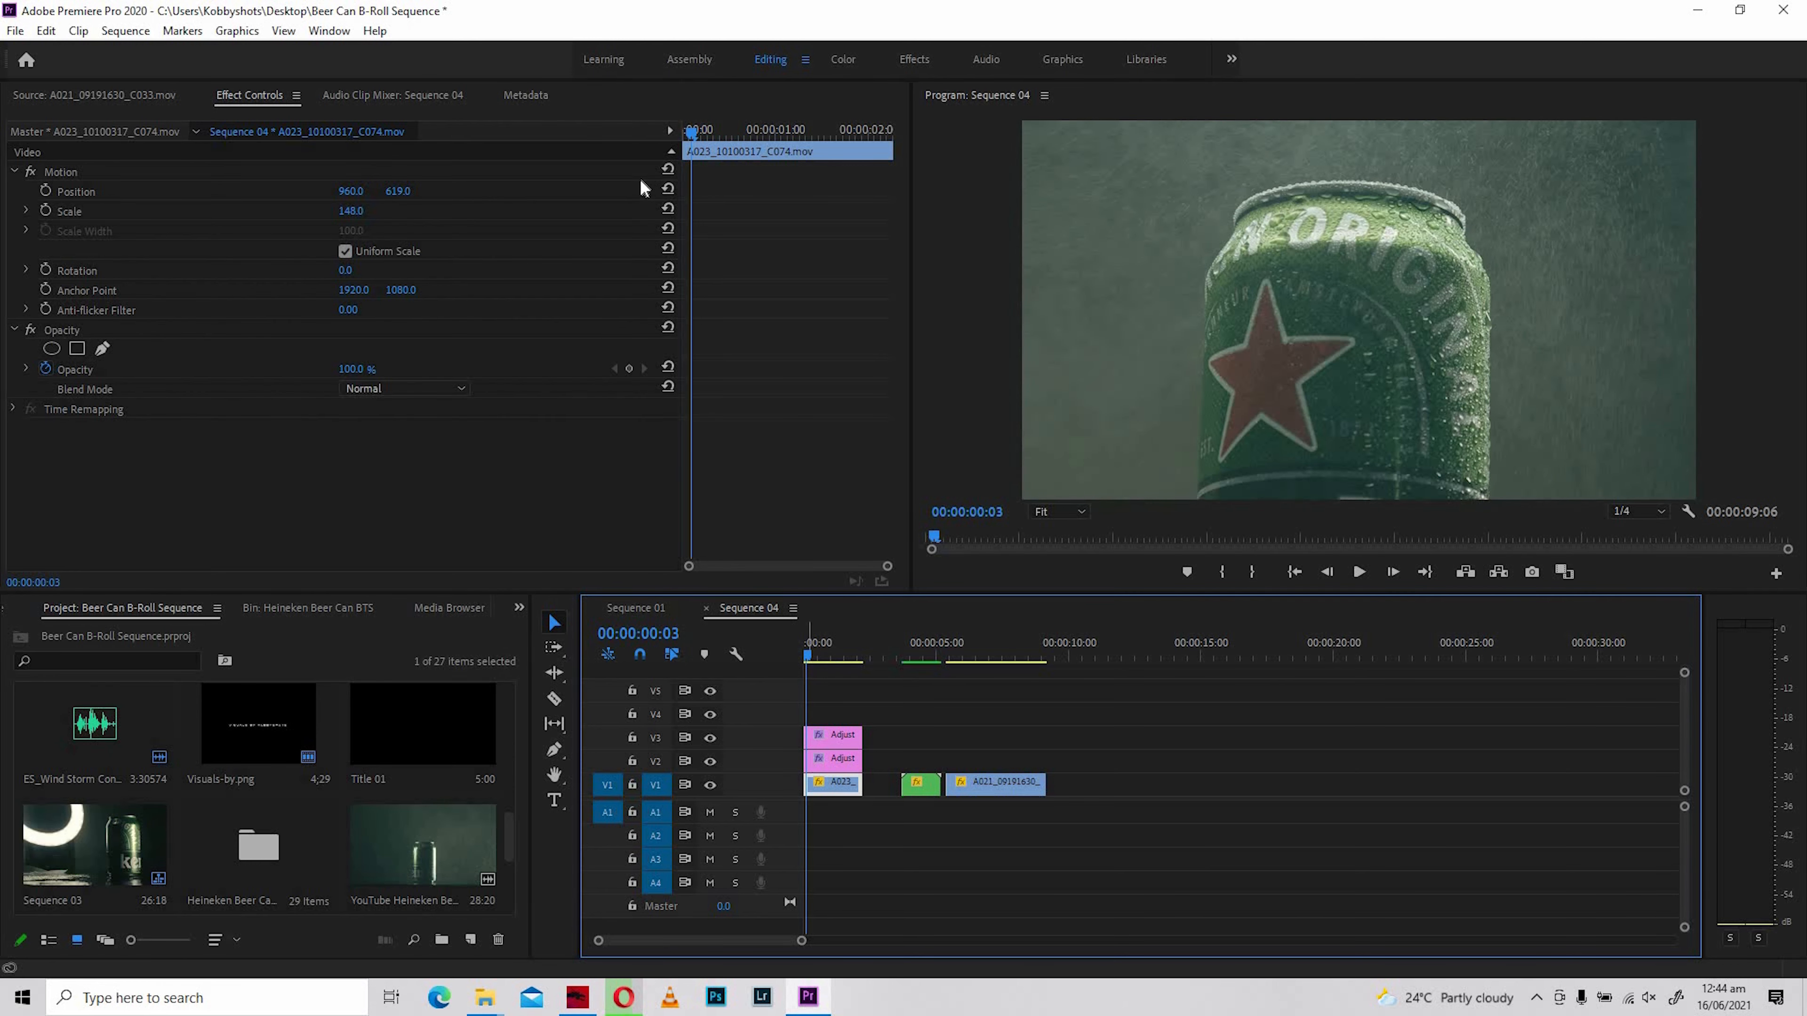
{"action": "left_click", "coordinate": [682, 135]}
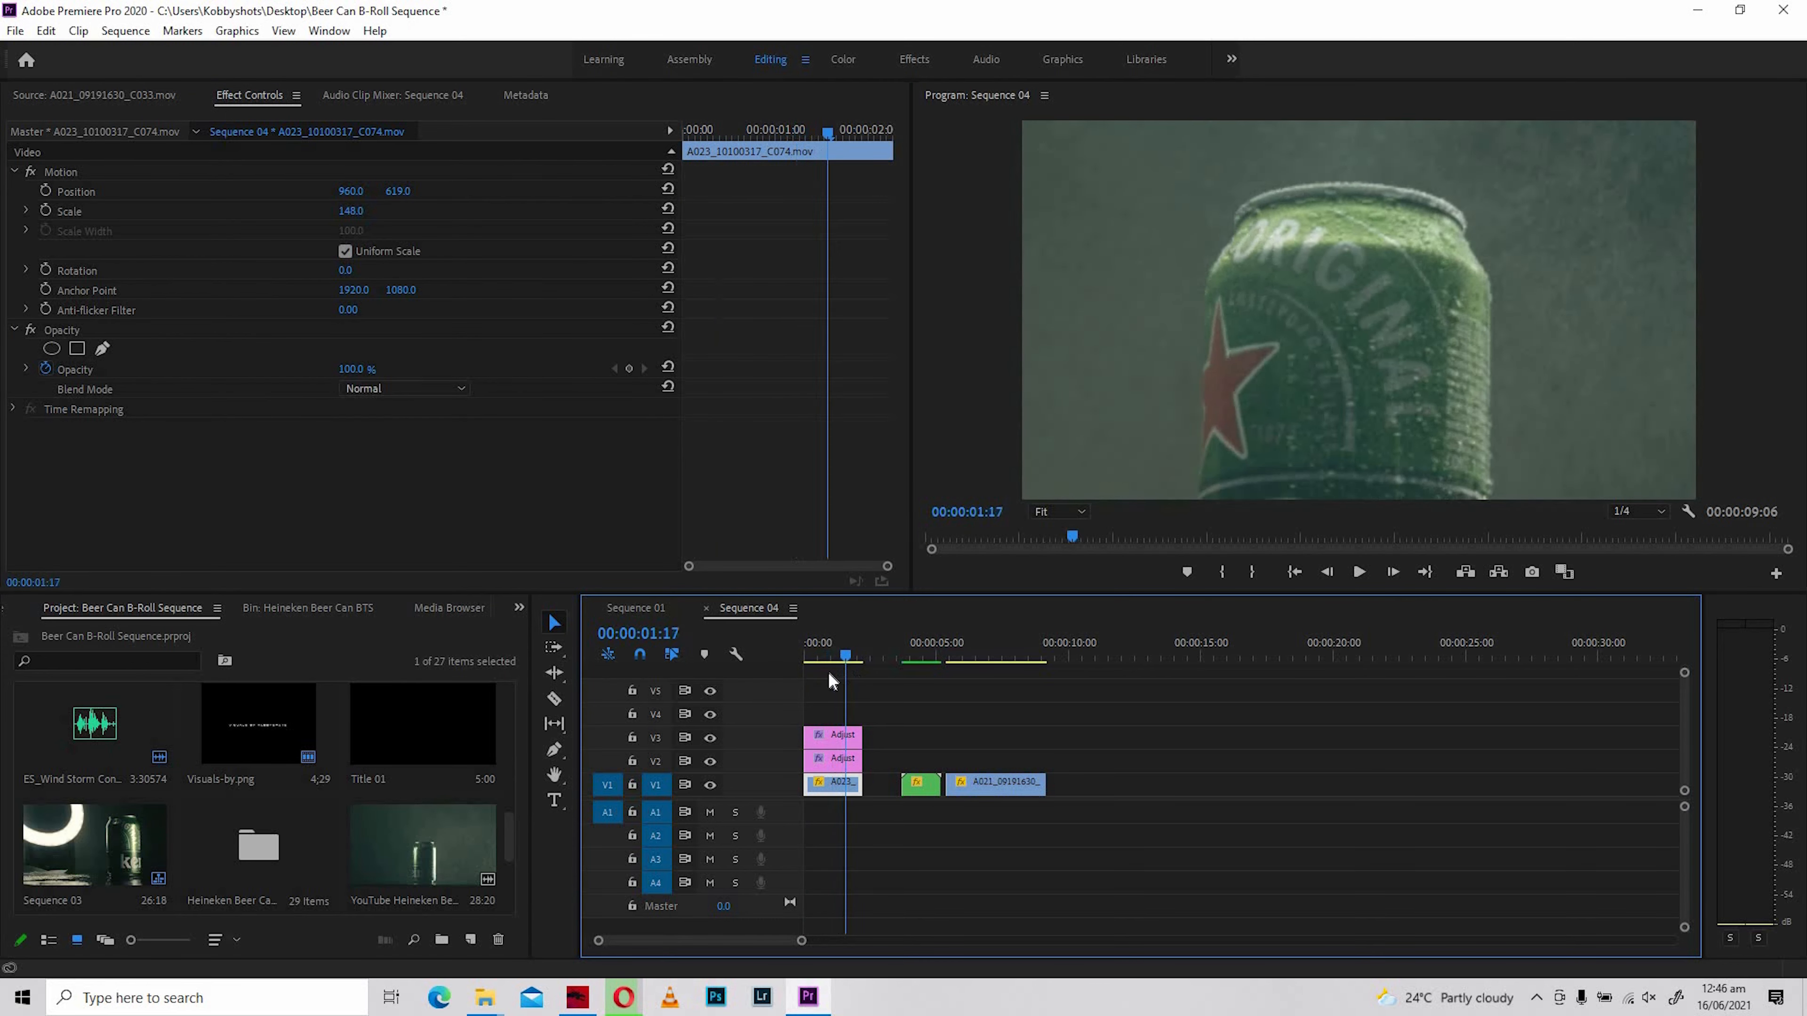
{"action": "left_click", "coordinate": [806, 659]}
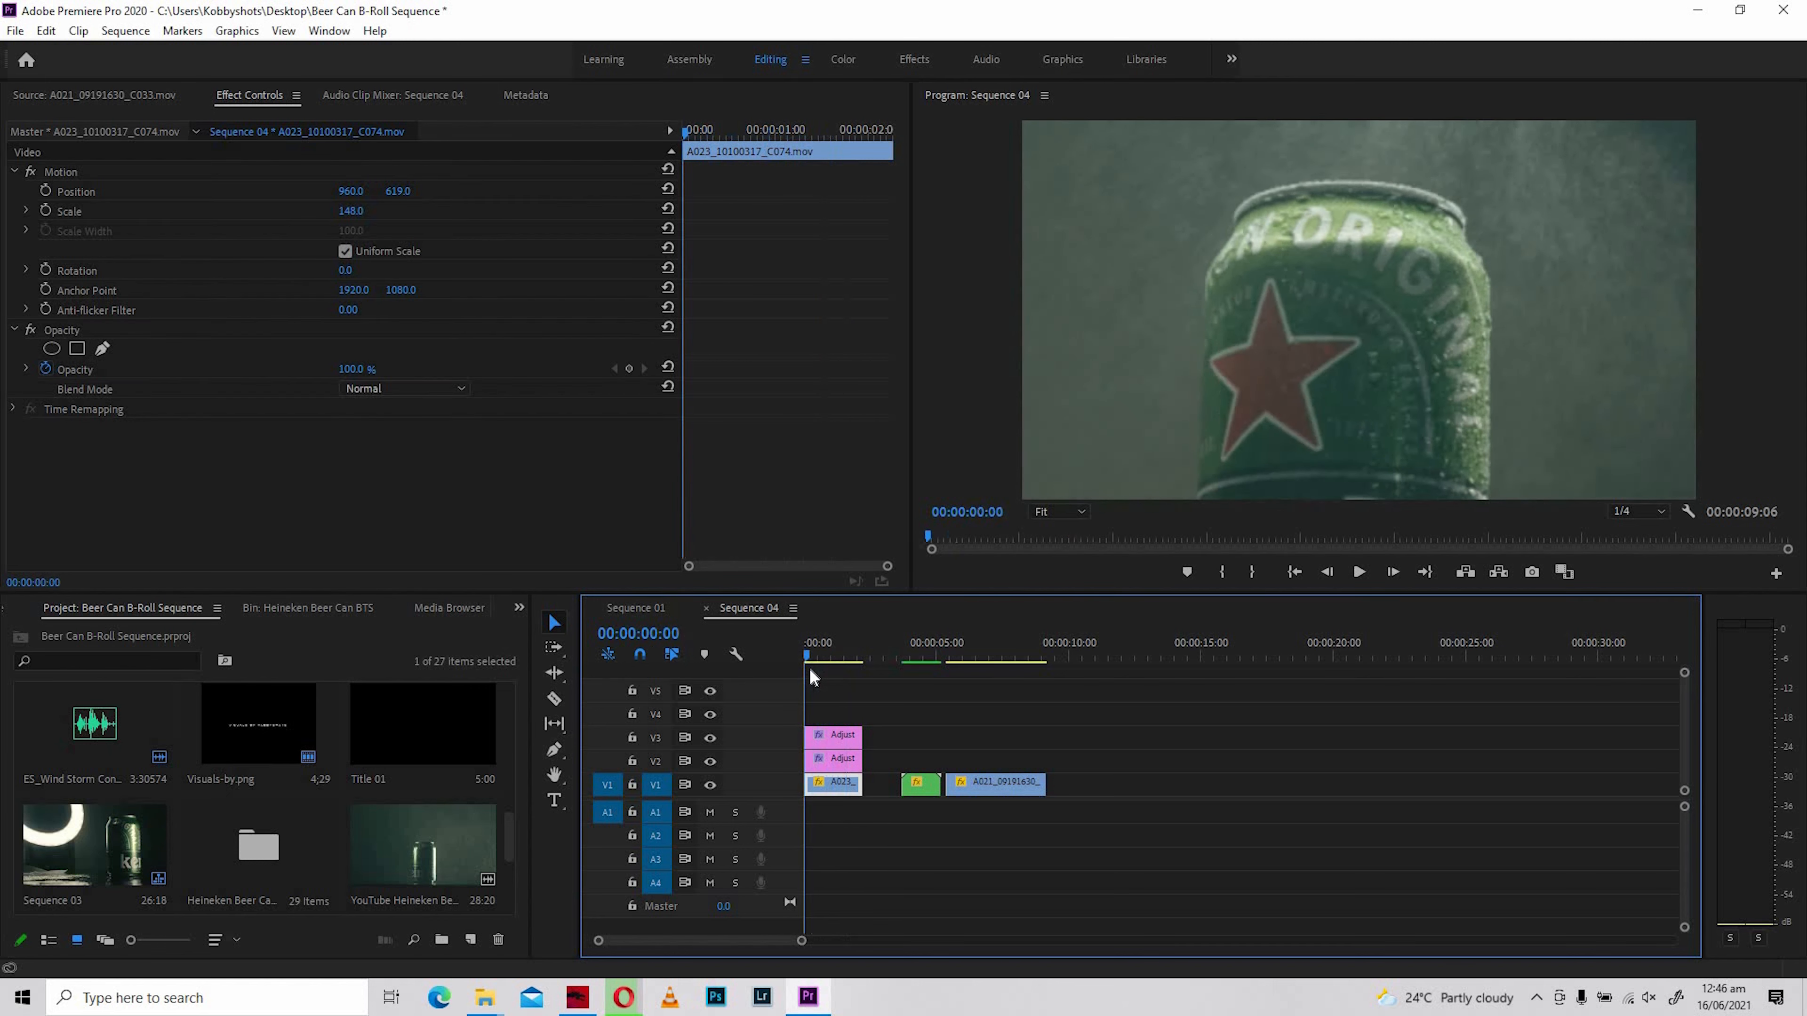
{"action": "key", "text": "space"}
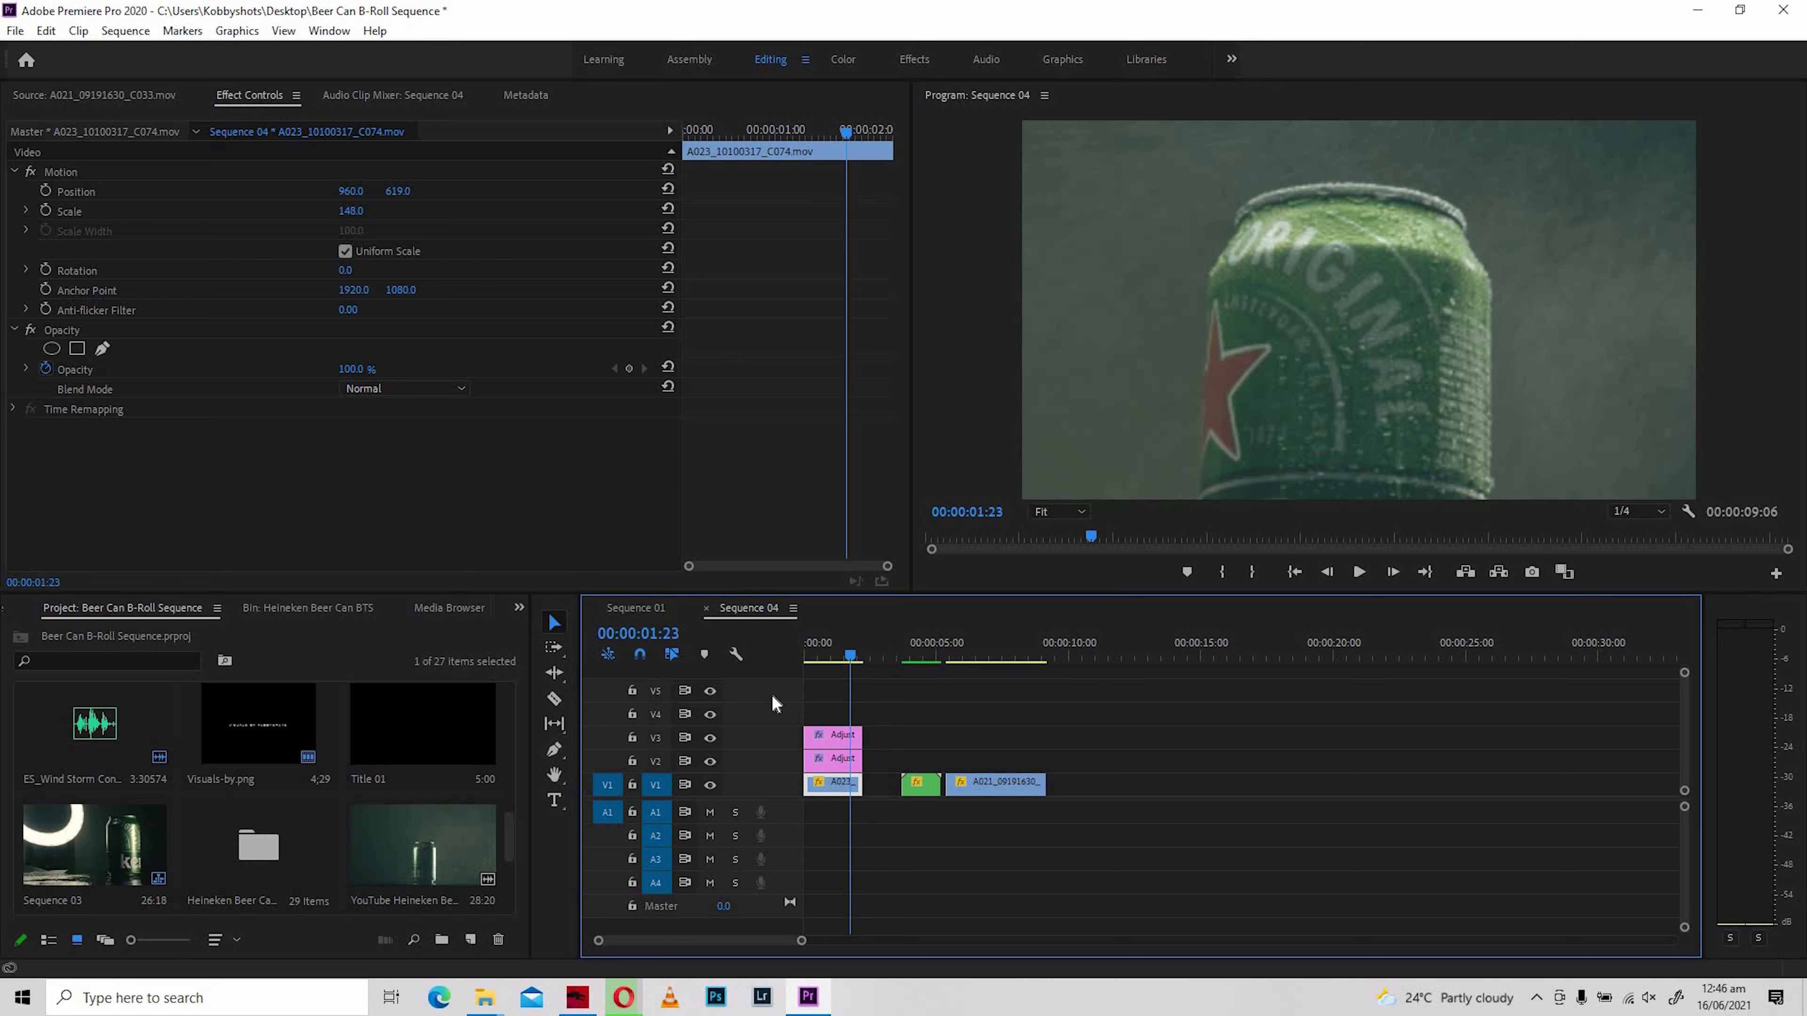
{"action": "key", "text": "Home"}
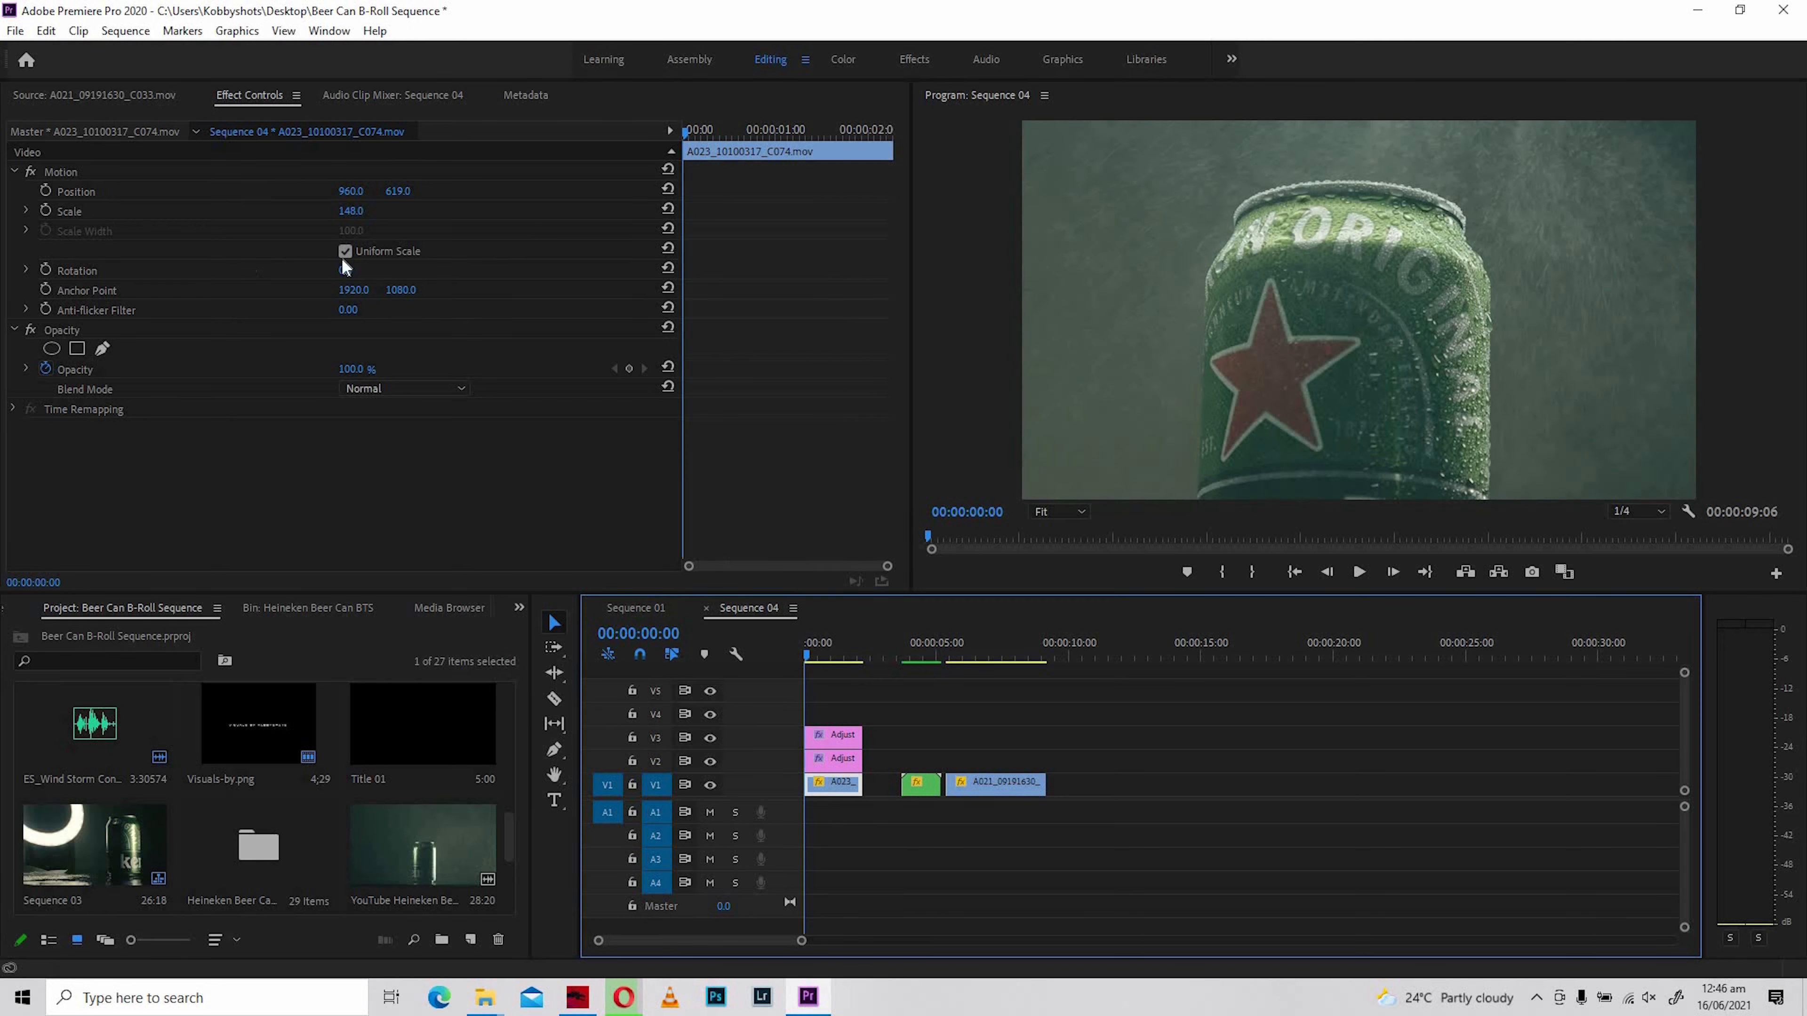
- Turn on Scale keyframing for A023_10100317_C074.mov with a first keyframe of 148 at the start of the clip
{"action": "left_click", "coordinate": [687, 131]}
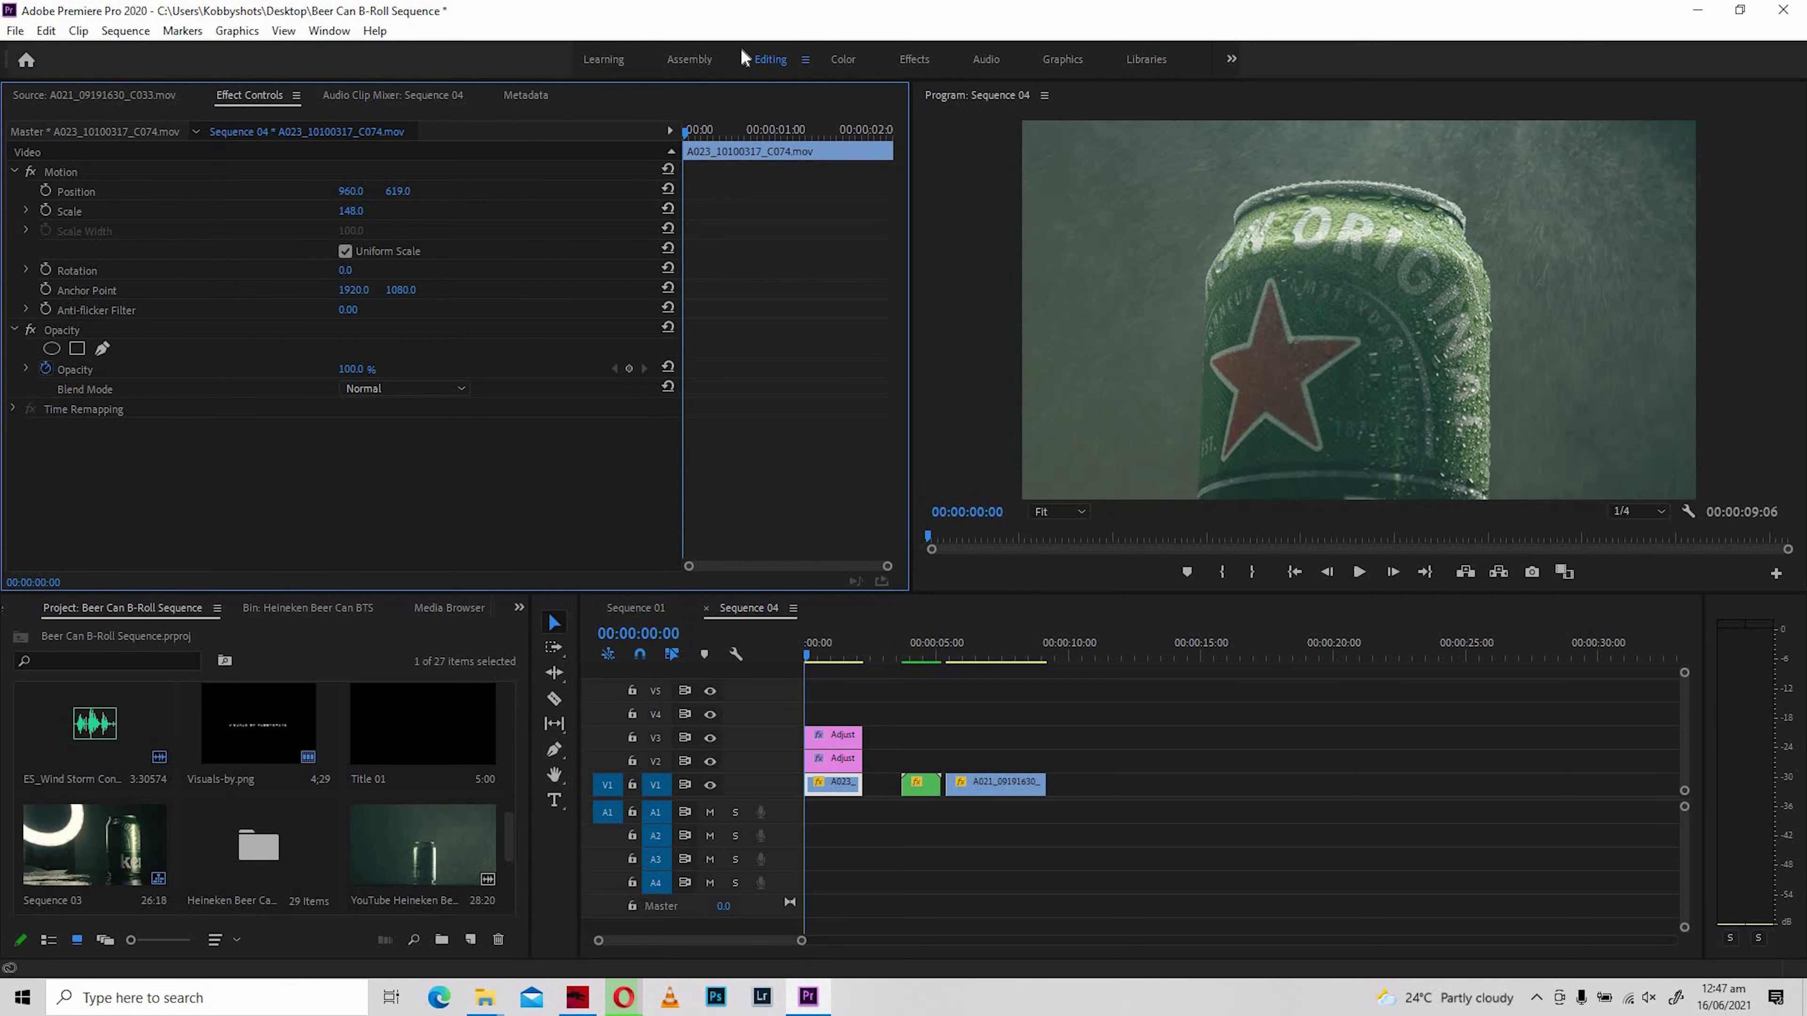
{"action": "left_click", "coordinate": [693, 130]}
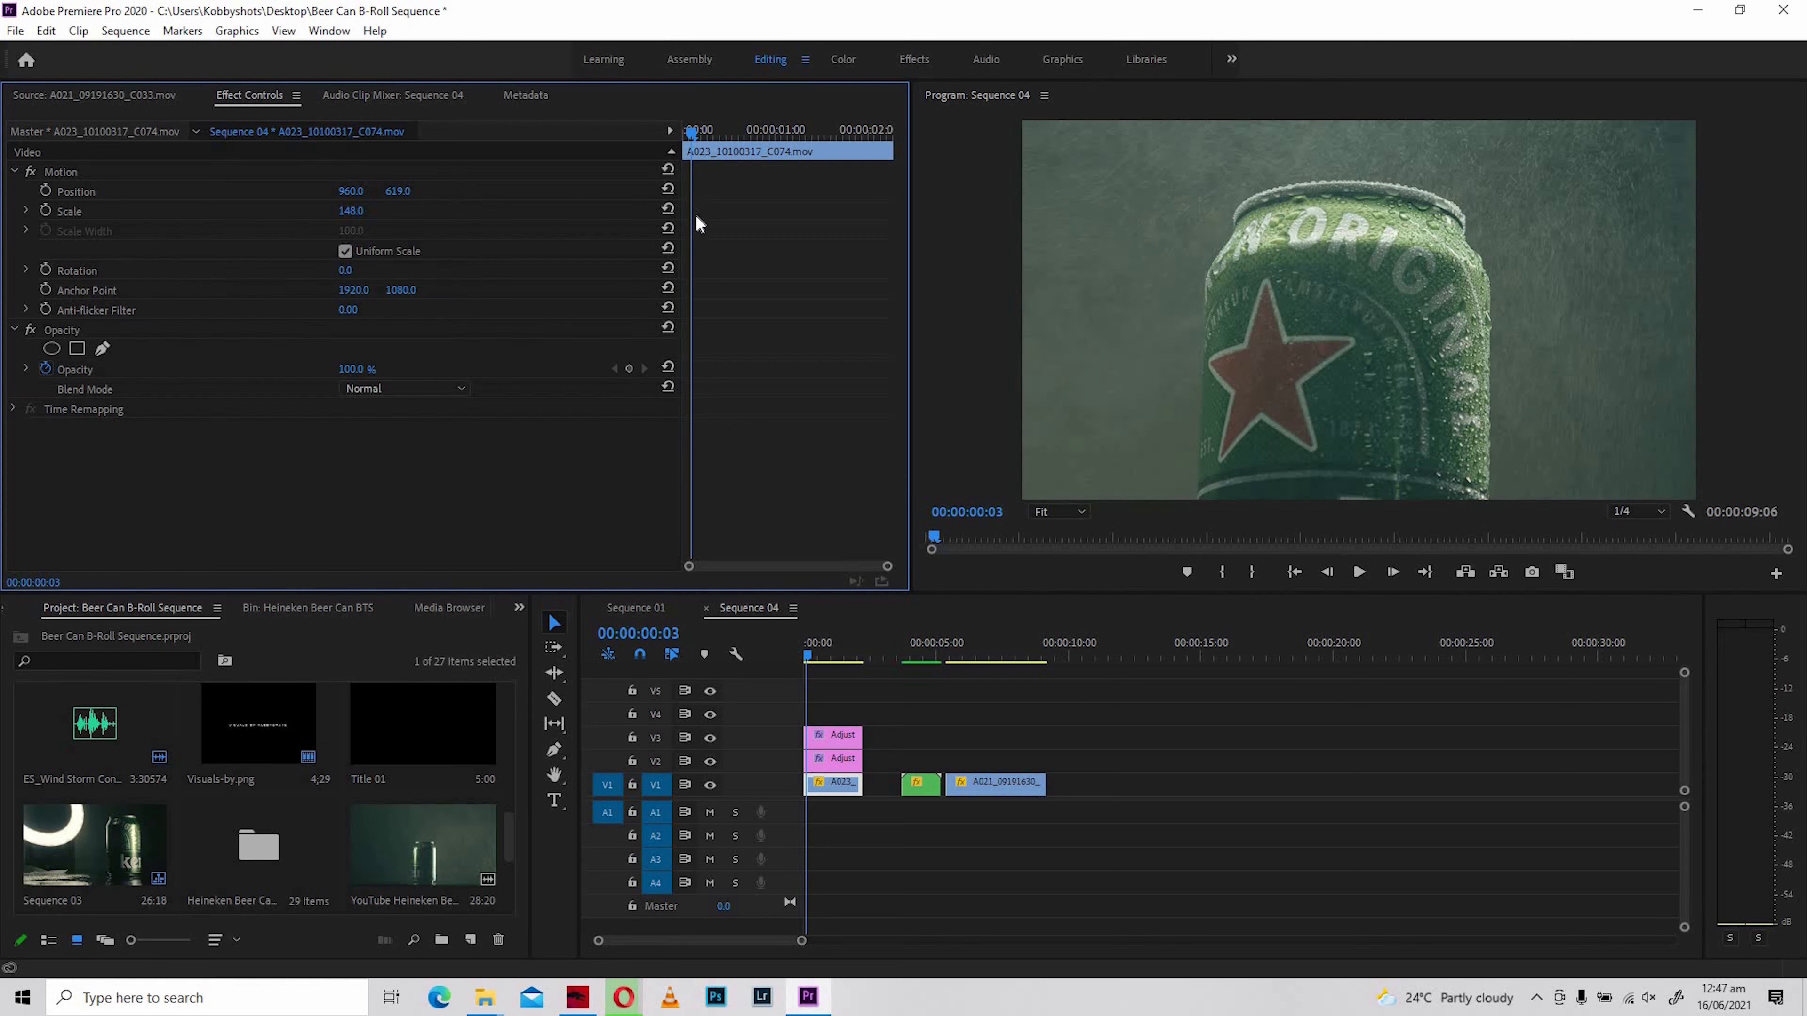
{"action": "left_click", "coordinate": [158, 215]}
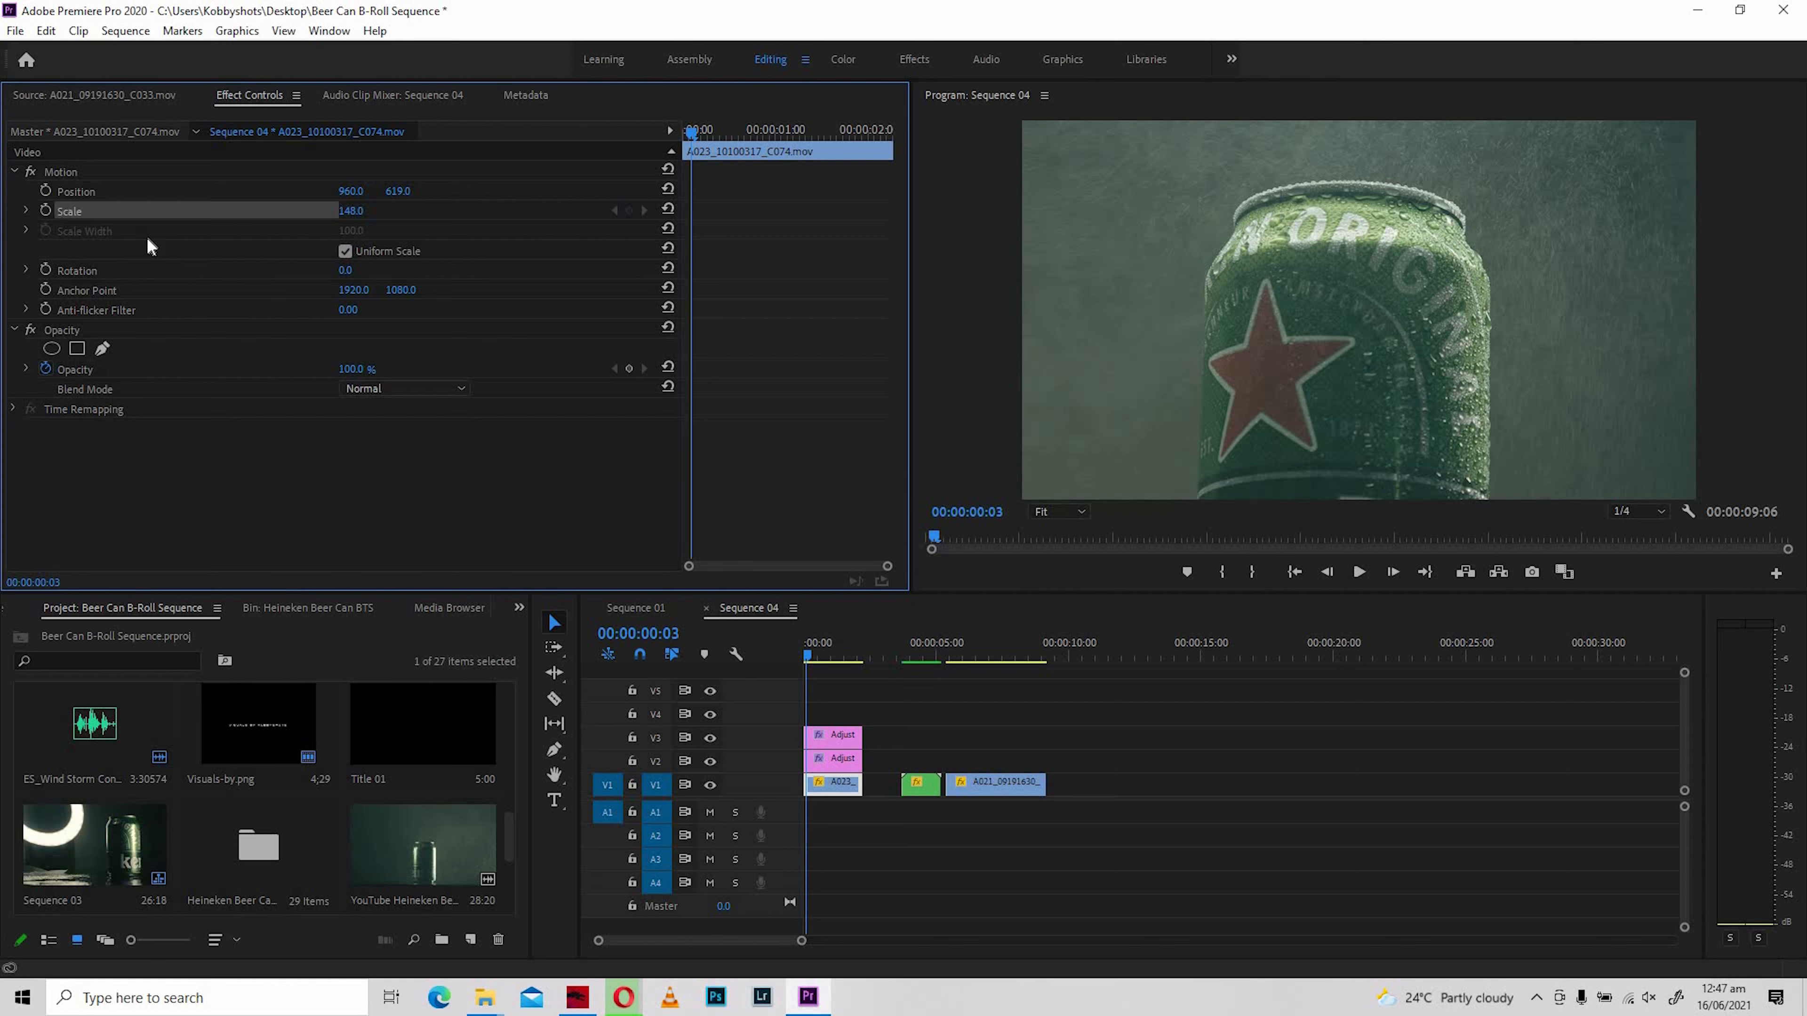
{"action": "left_click", "coordinate": [45, 210]}
{"action": "left_click", "coordinate": [629, 210]}
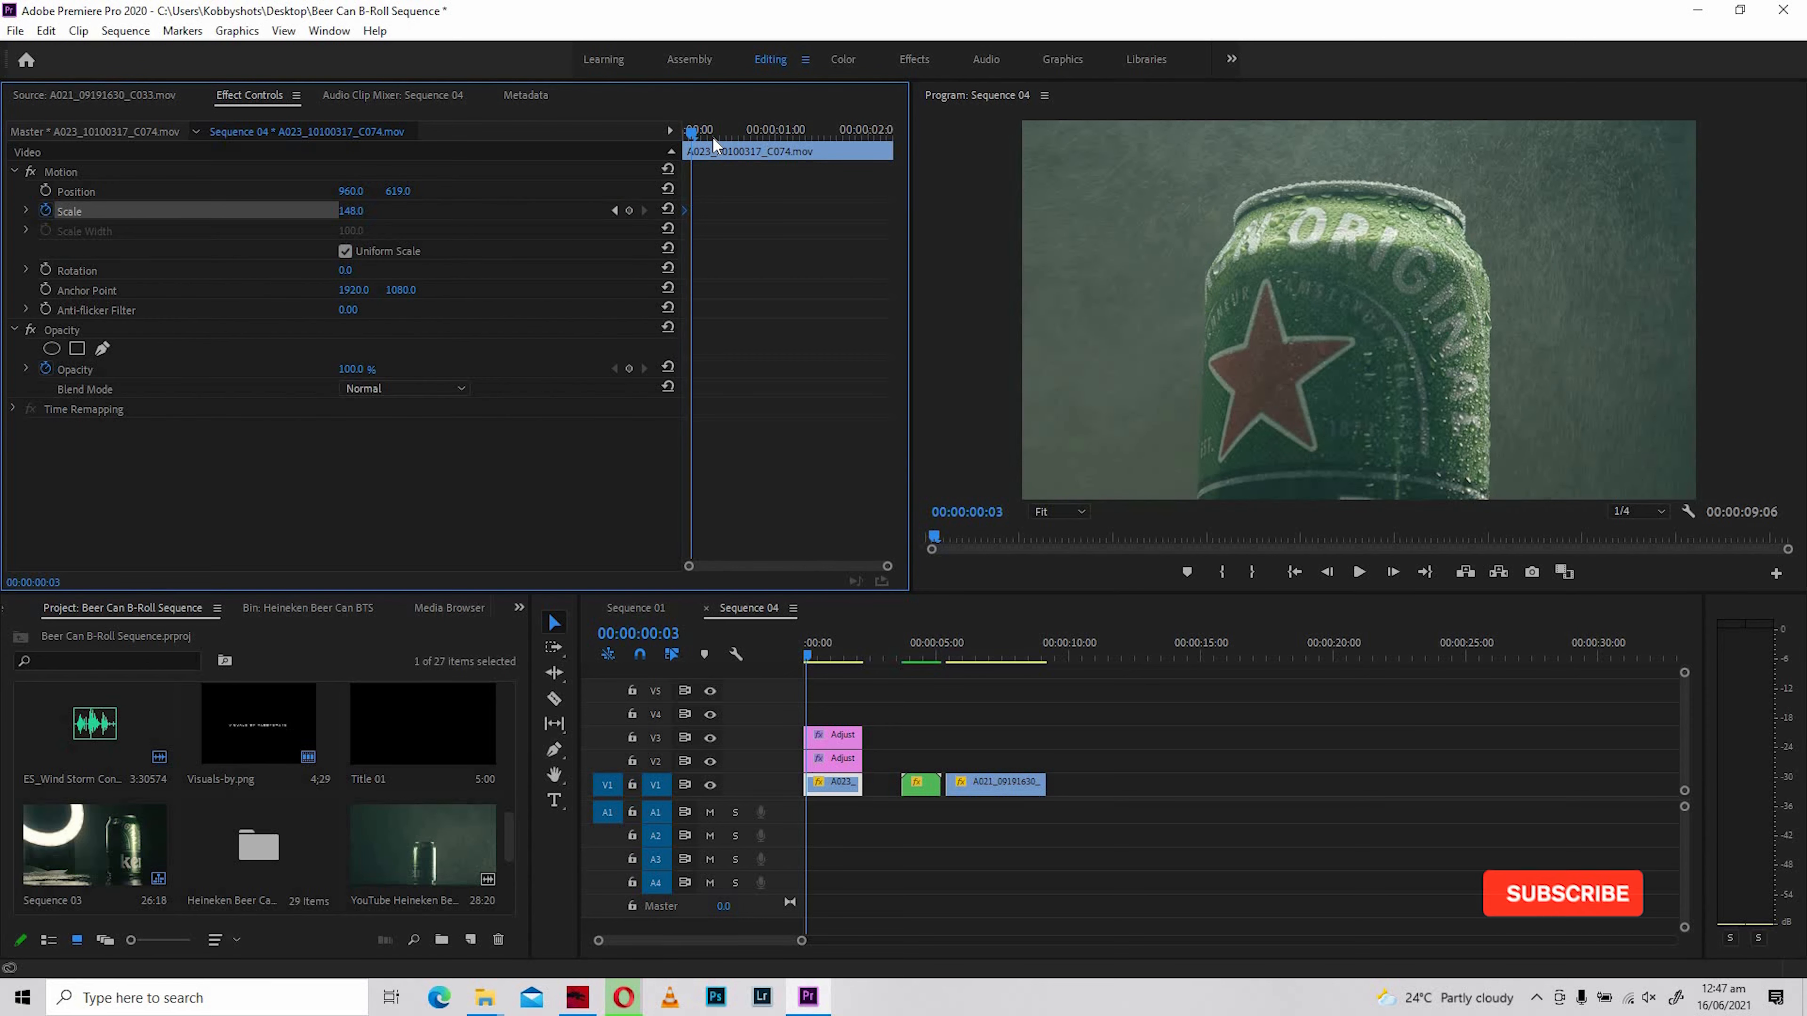
- Add a second Scale keyframe to A023_10100317_C074.mov at 00:00:00:27
{"action": "key", "text": "space"}
{"action": "key", "text": "space"}
{"action": "left_click", "coordinate": [750, 137]}
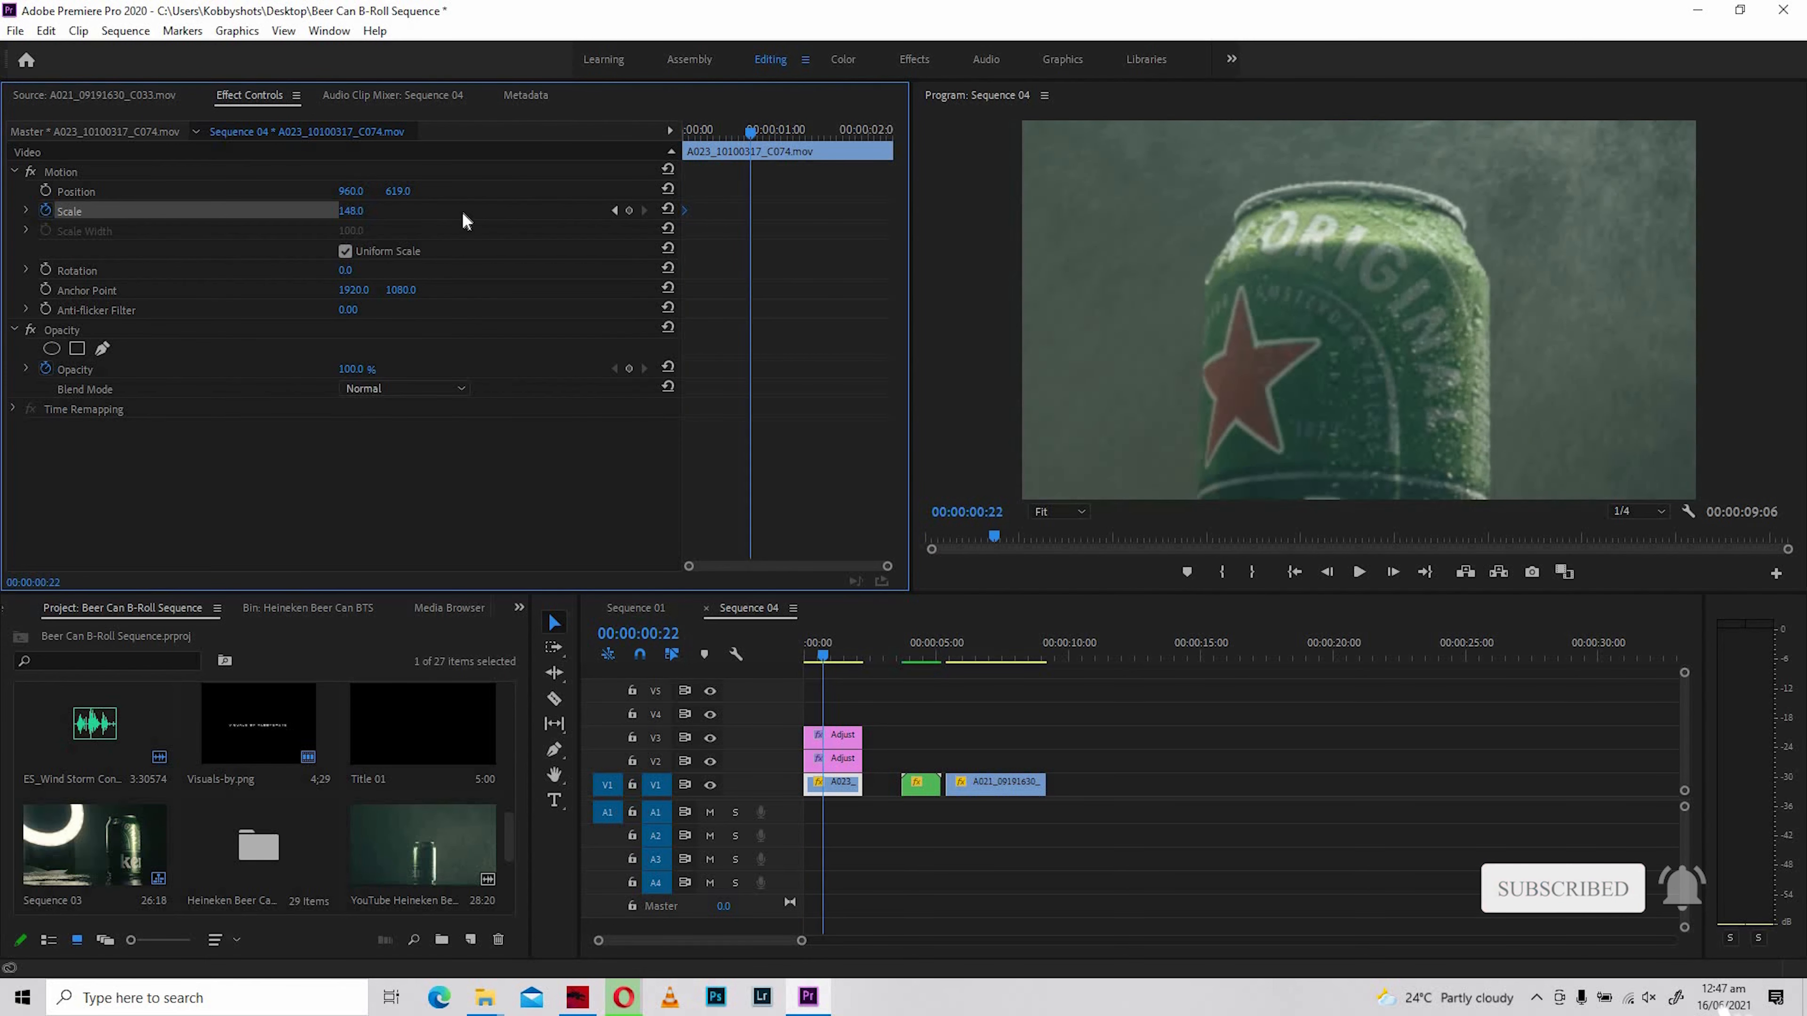
{"action": "key", "text": "shift+Right"}
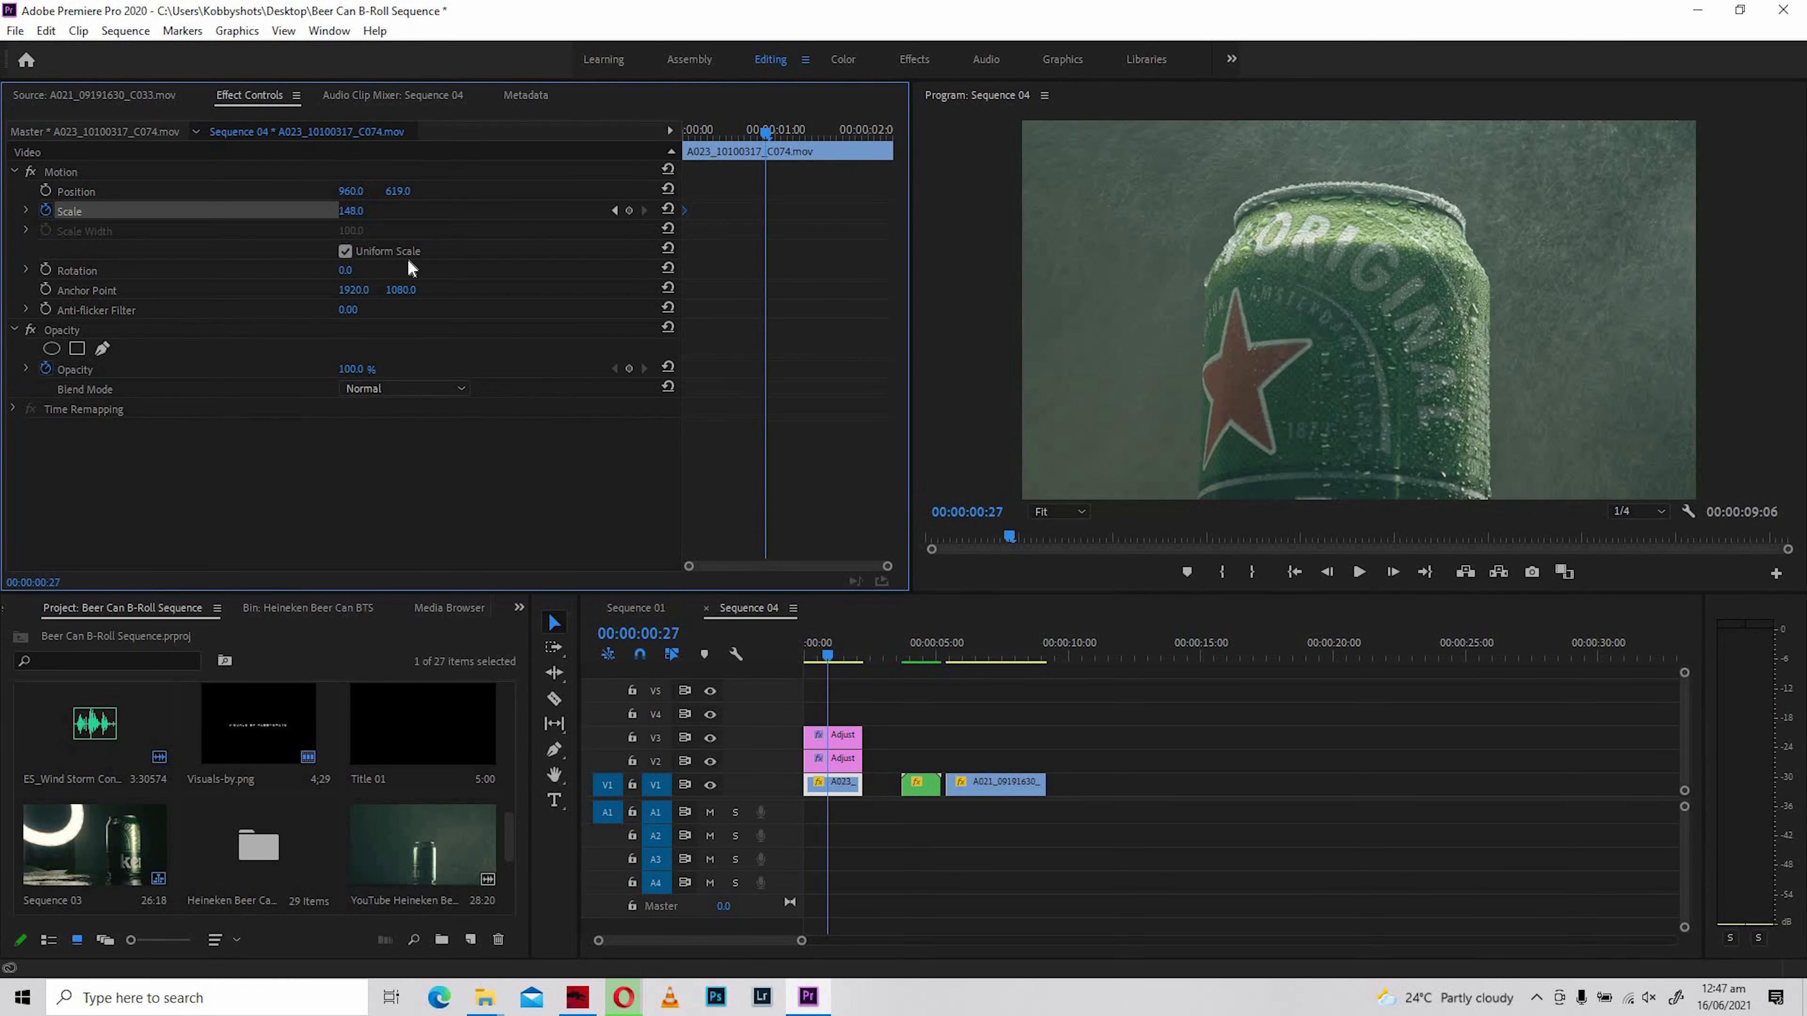
{"action": "left_click", "coordinate": [628, 210]}
- Step between the two Scale keyframes and set the Scale at the second one to 177
{"action": "left_click_drag", "start_coordinate": [705, 149], "coordinate": [748, 135]}
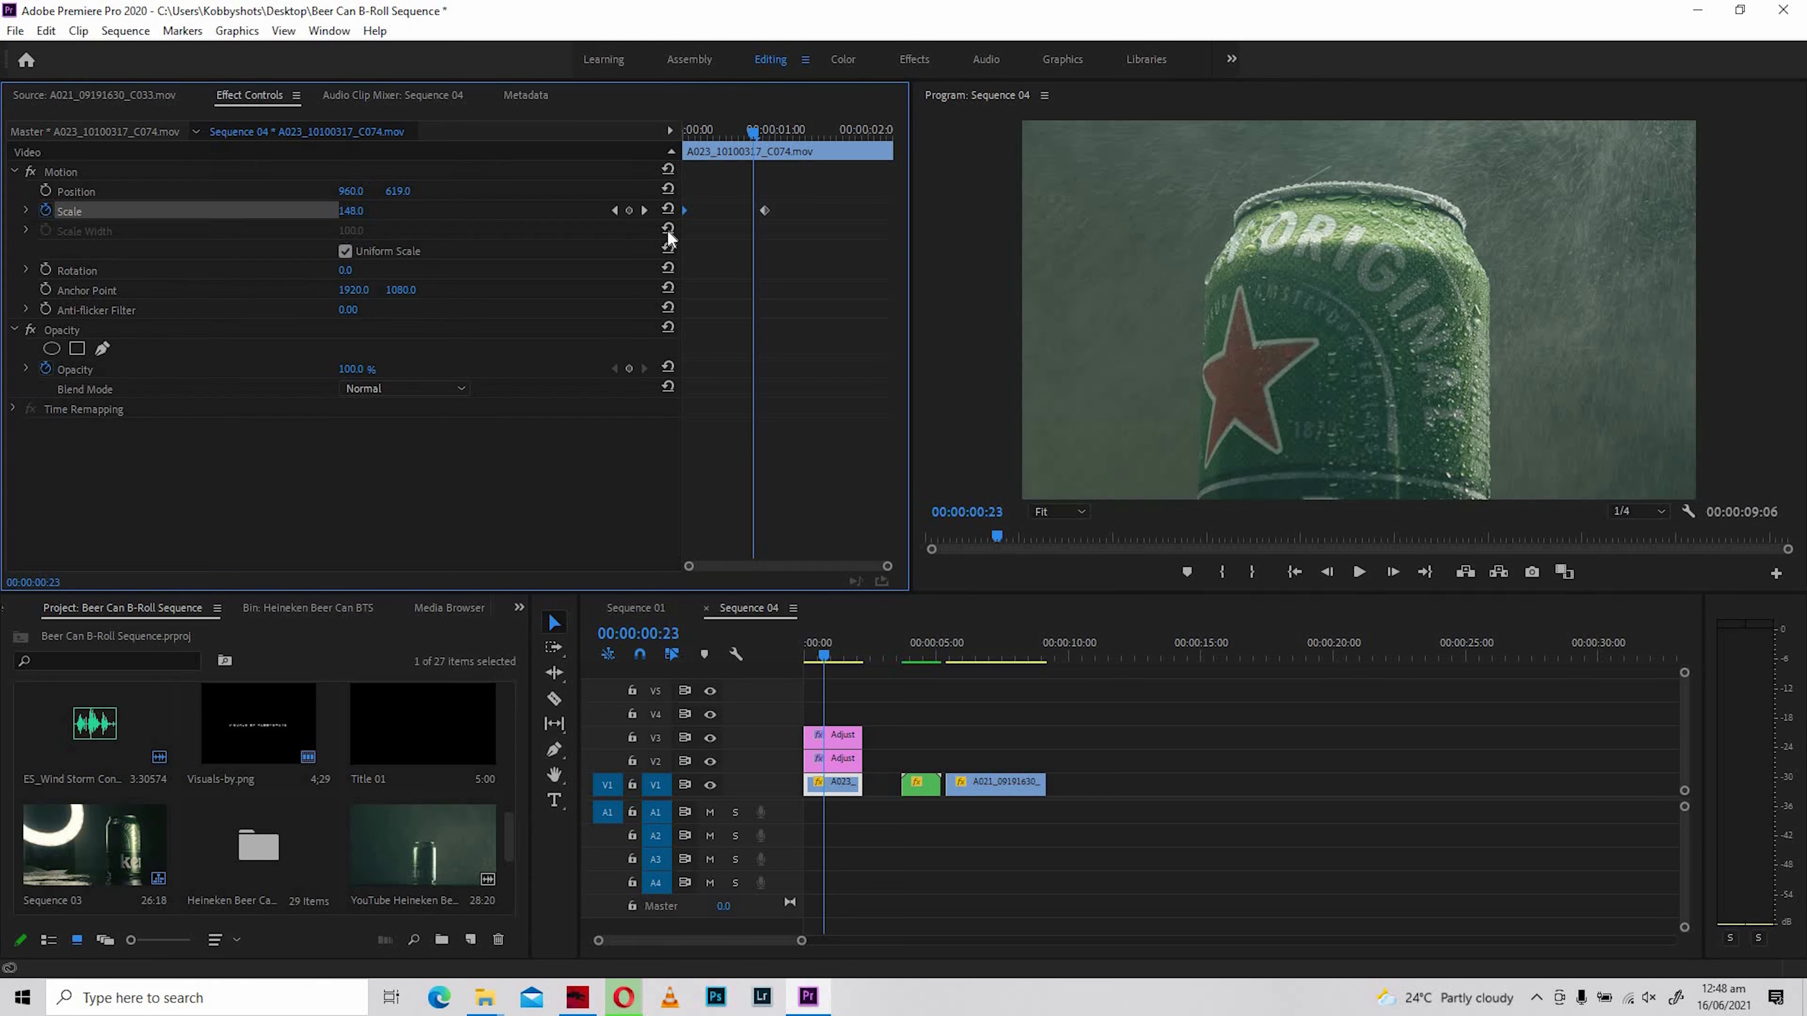
{"action": "left_click", "coordinate": [723, 135]}
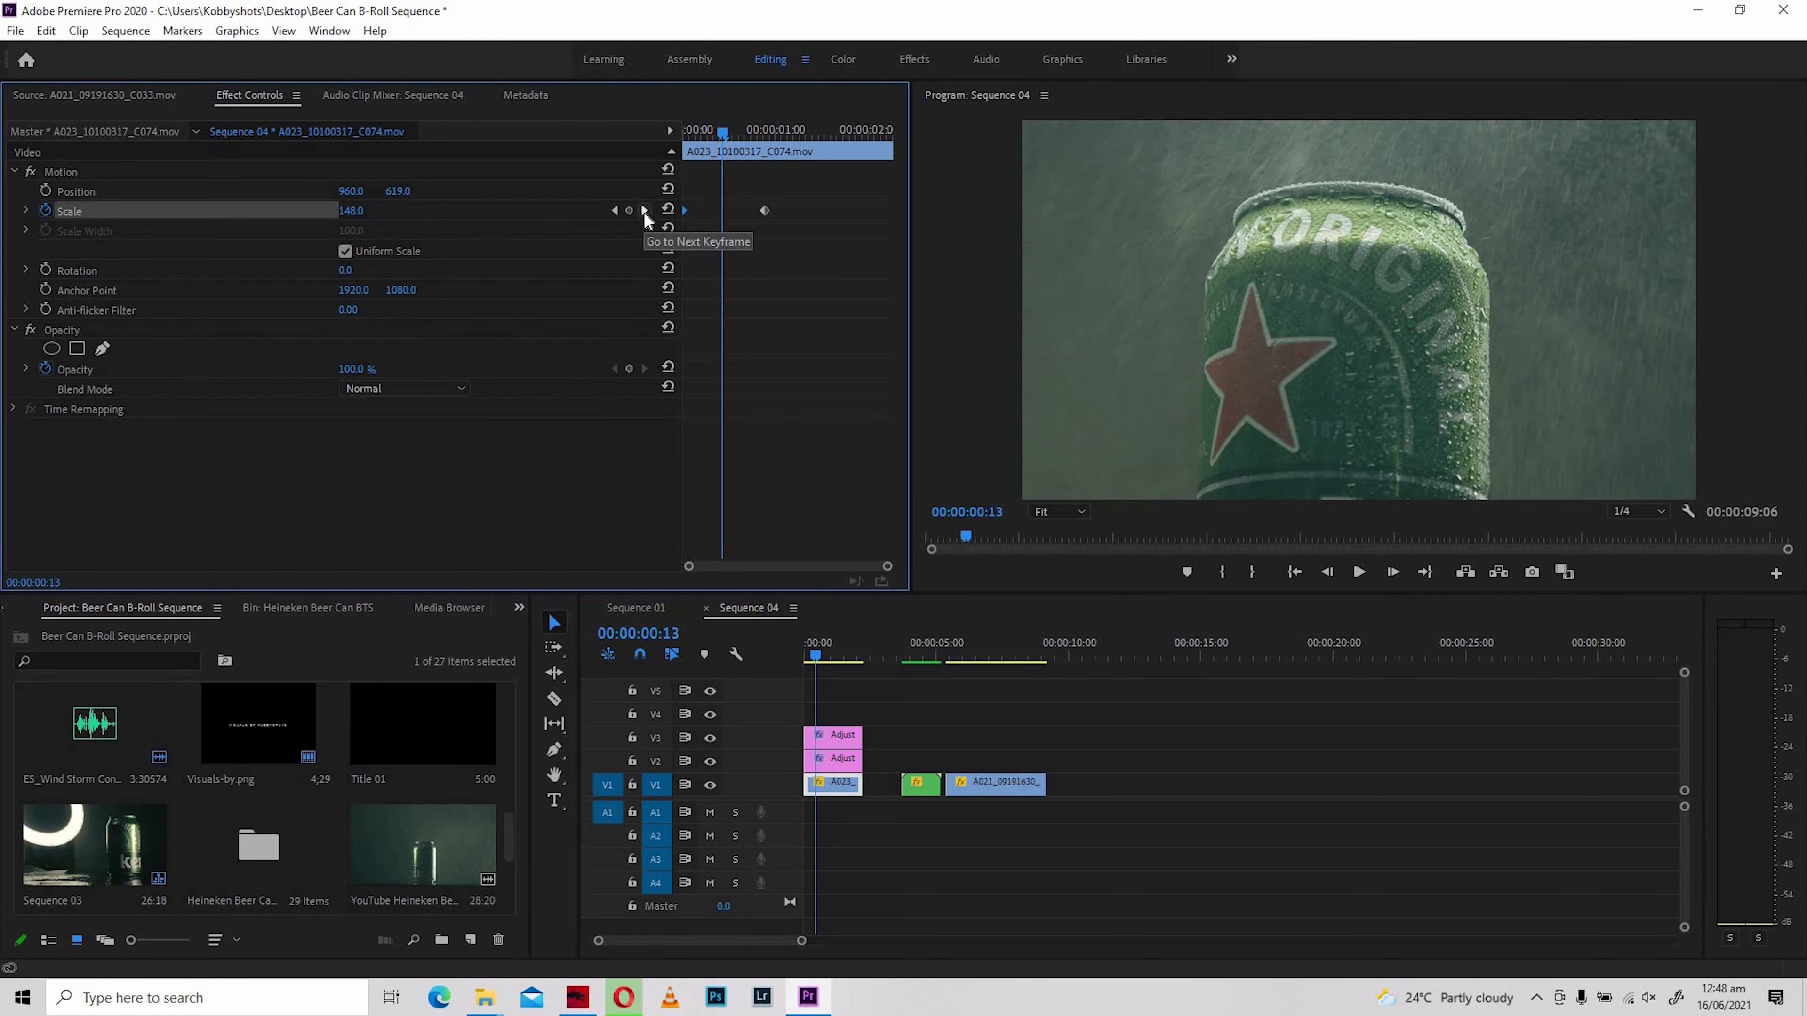
{"action": "left_click", "coordinate": [644, 211]}
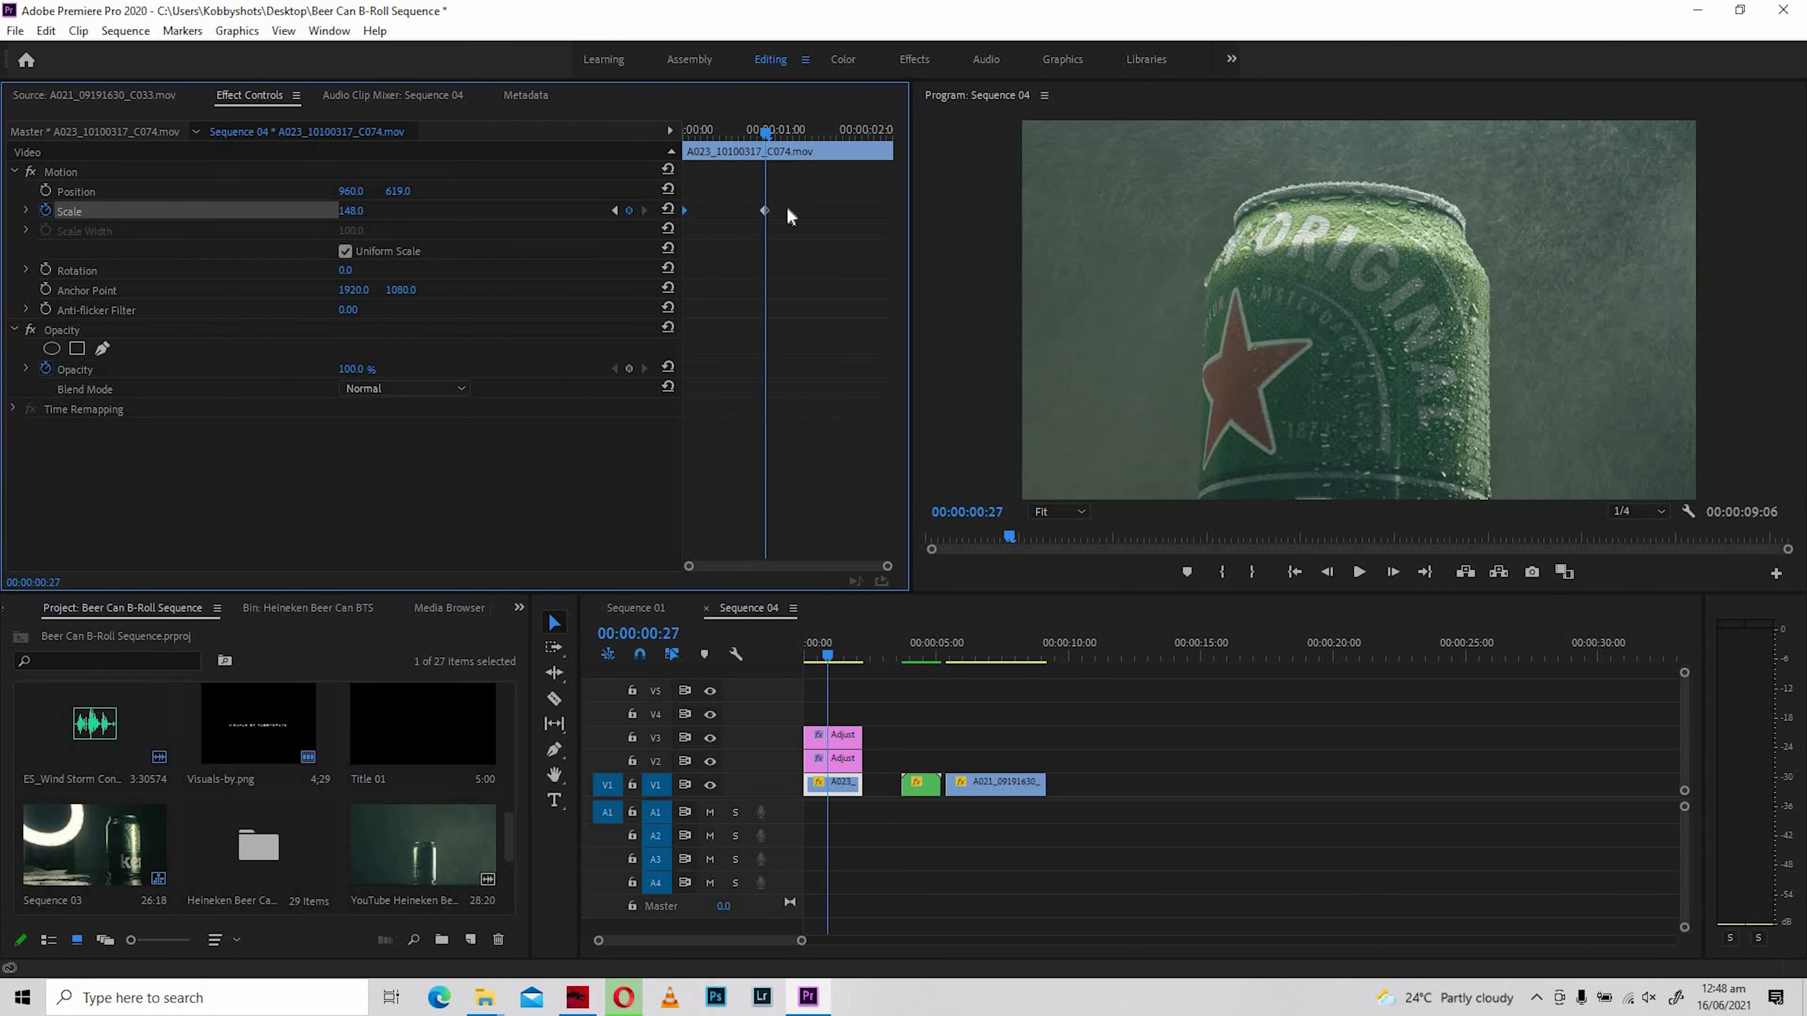
{"action": "left_click", "coordinate": [616, 211]}
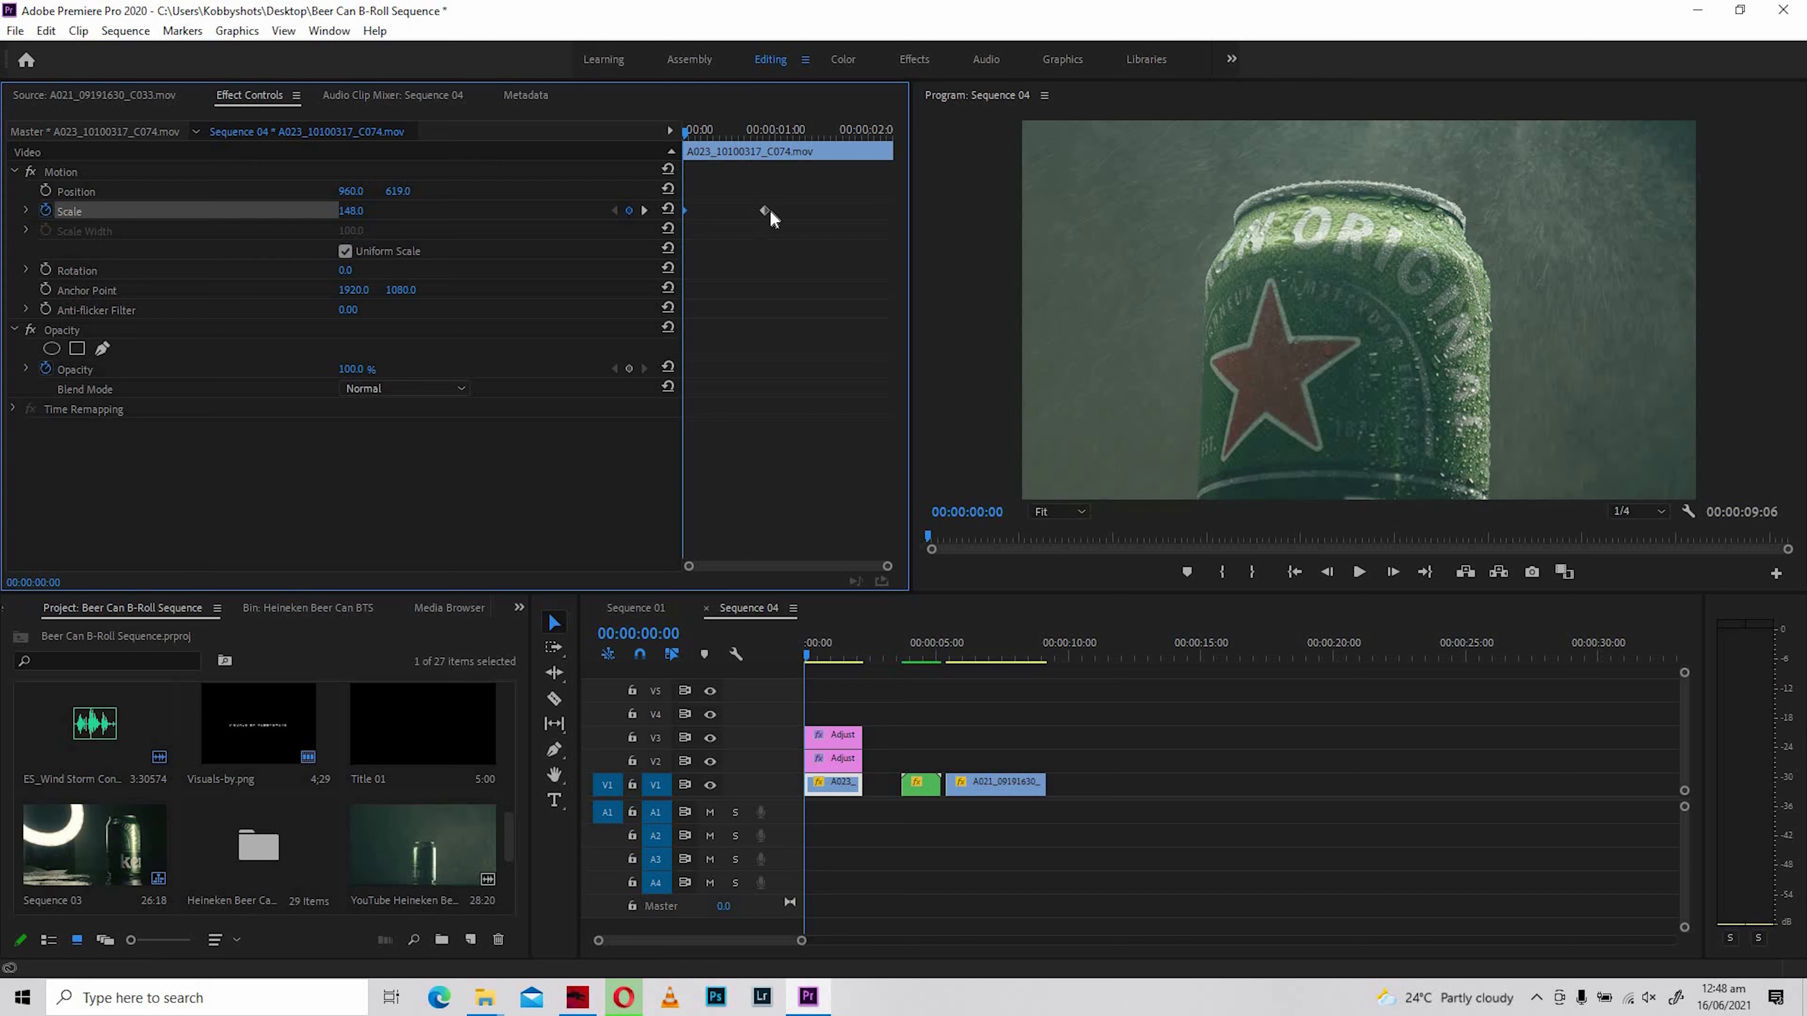
{"action": "left_click", "coordinate": [643, 212]}
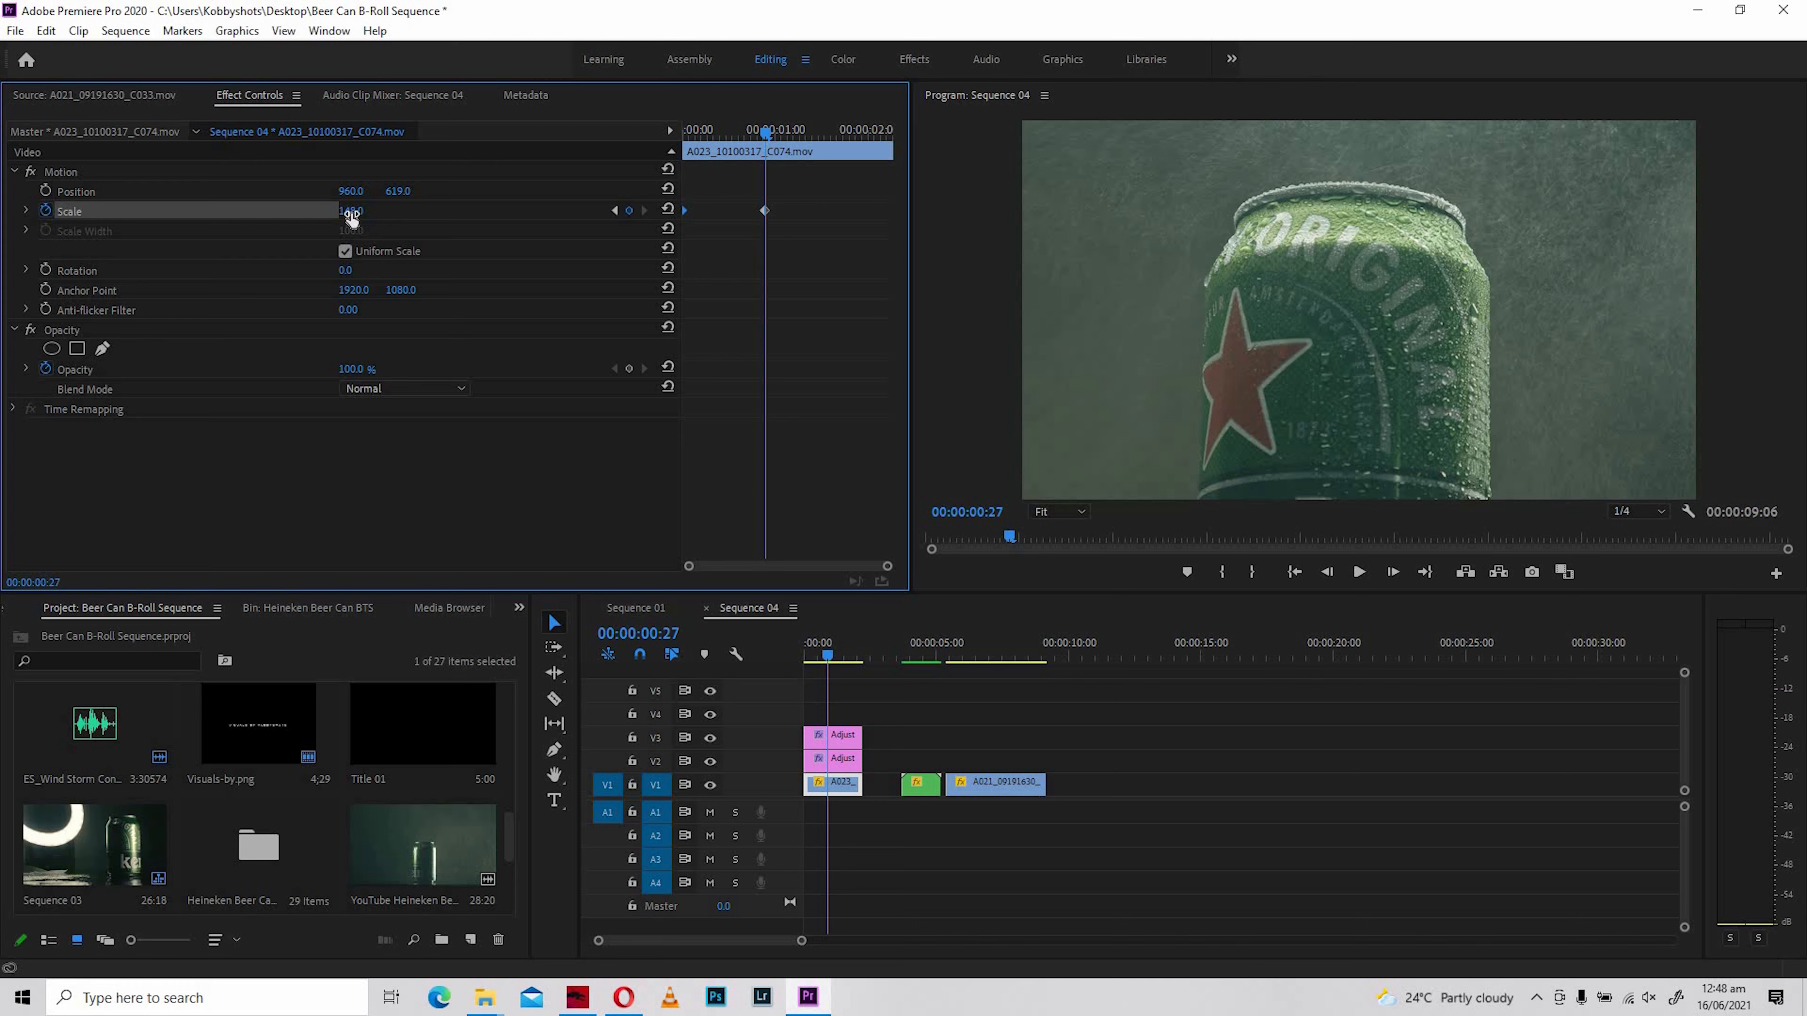
{"action": "left_click_drag", "start_coordinate": [351, 211], "coordinate": [371, 211]}
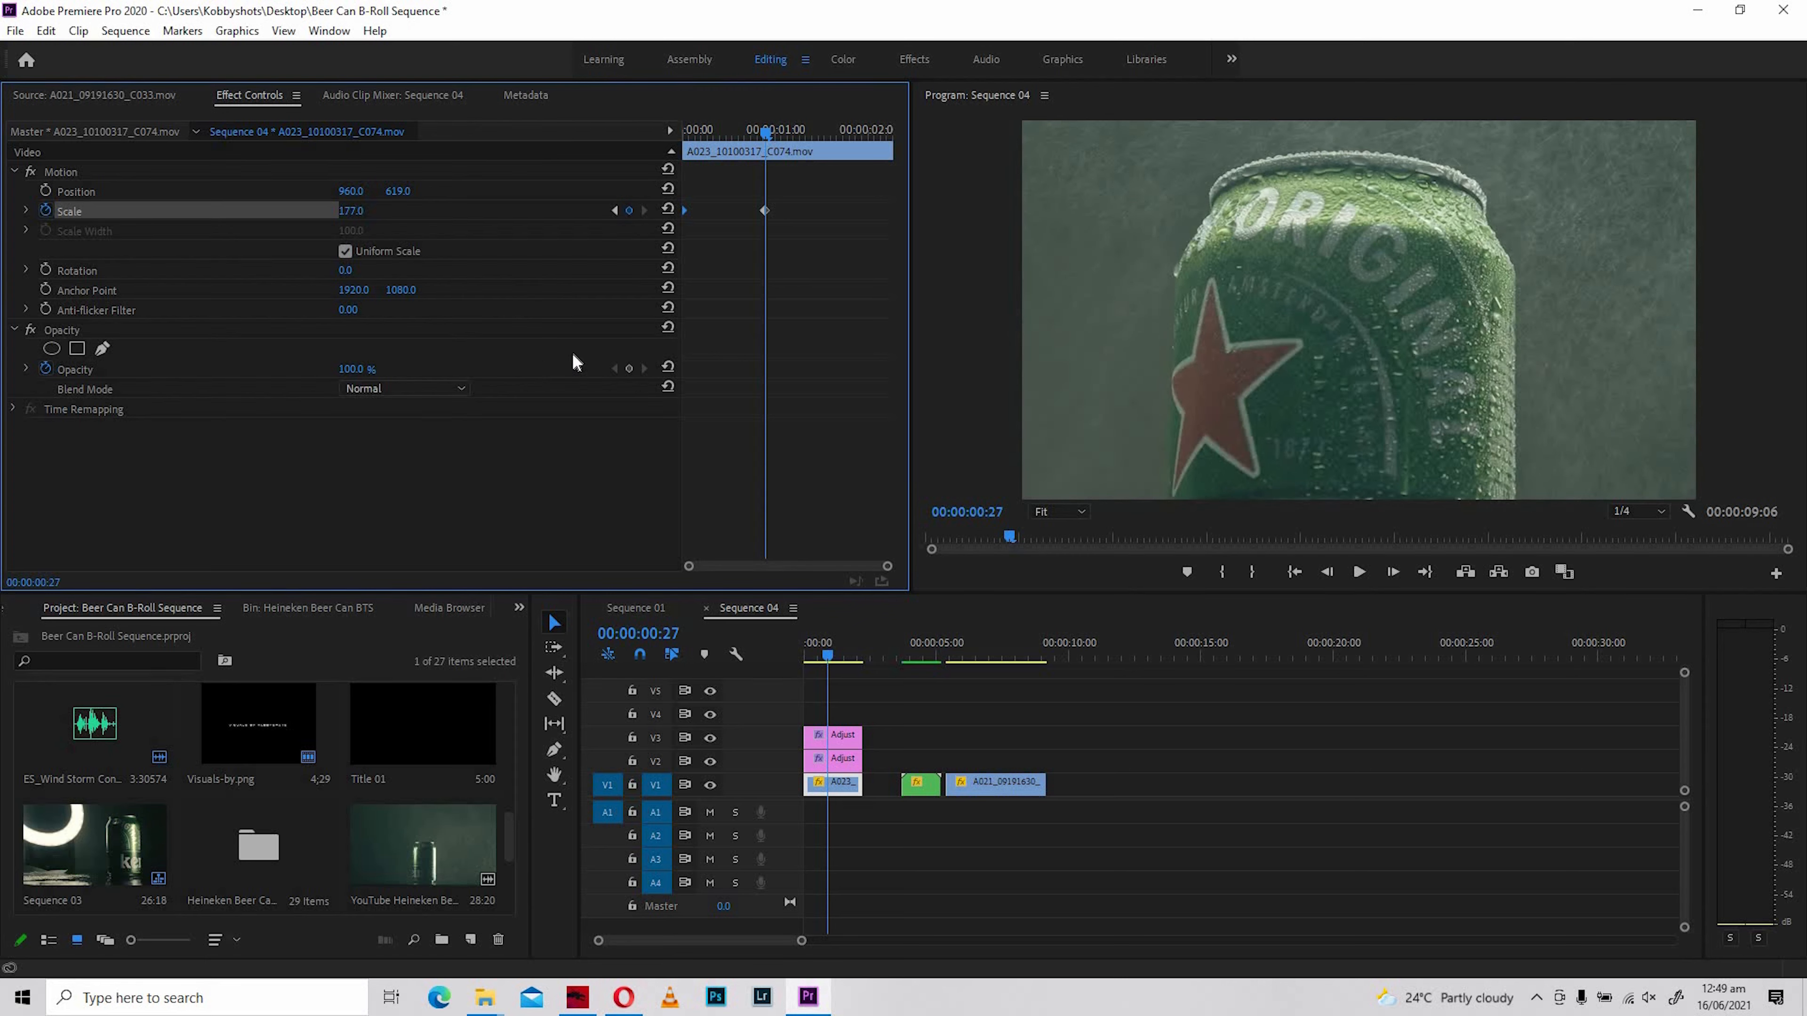
- Review the zoom by comparing the two Scale keyframes and playing the clip from its start
{"action": "left_click", "coordinate": [683, 130]}
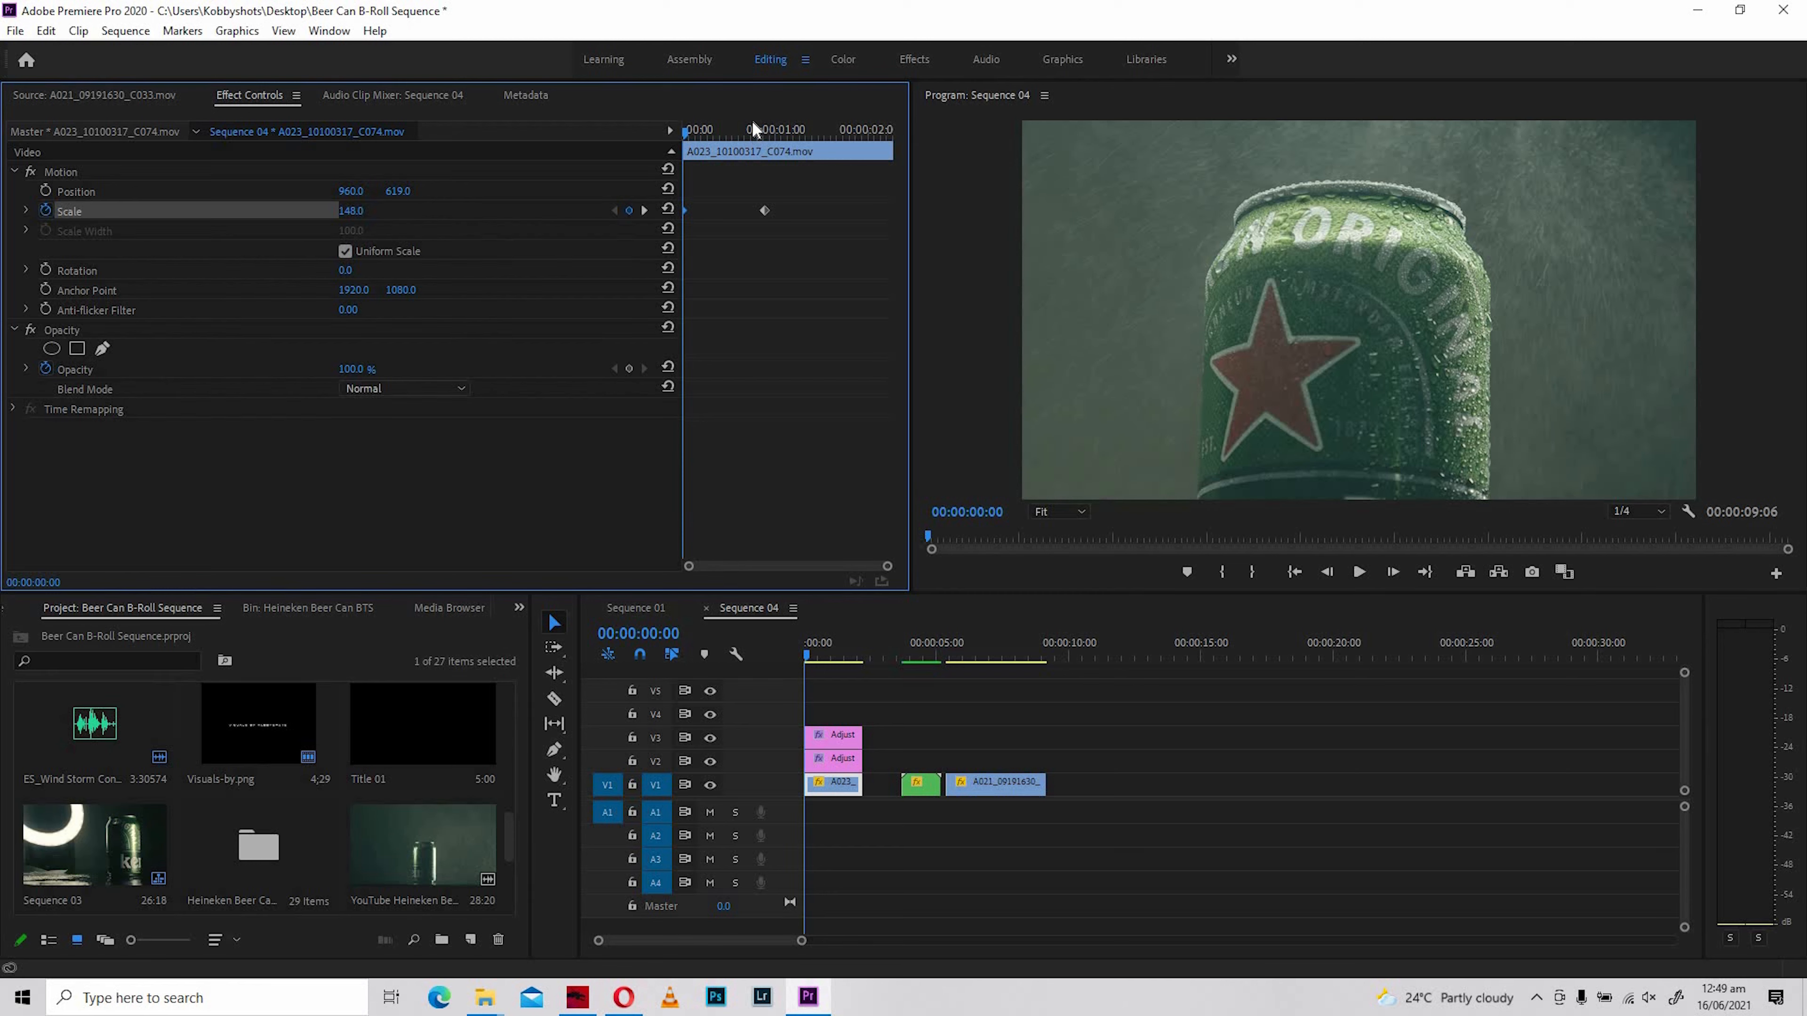
{"action": "left_click", "coordinate": [645, 211]}
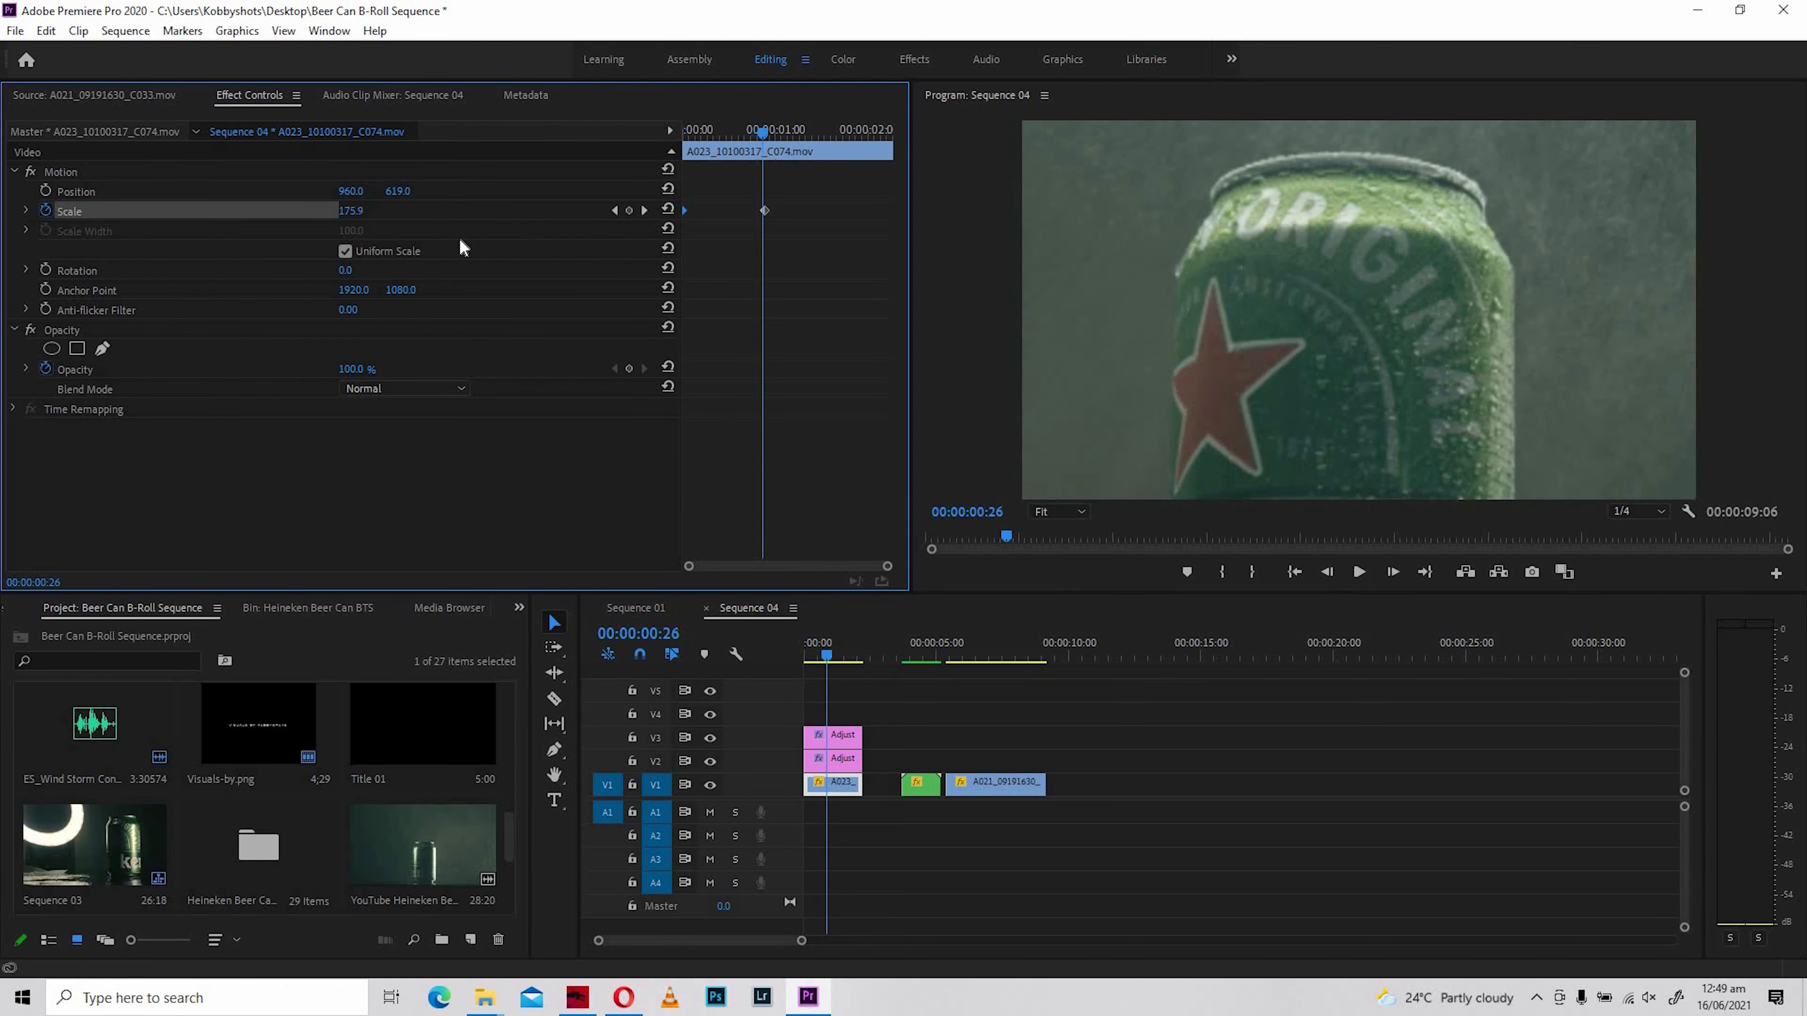
{"action": "left_click", "coordinate": [645, 210]}
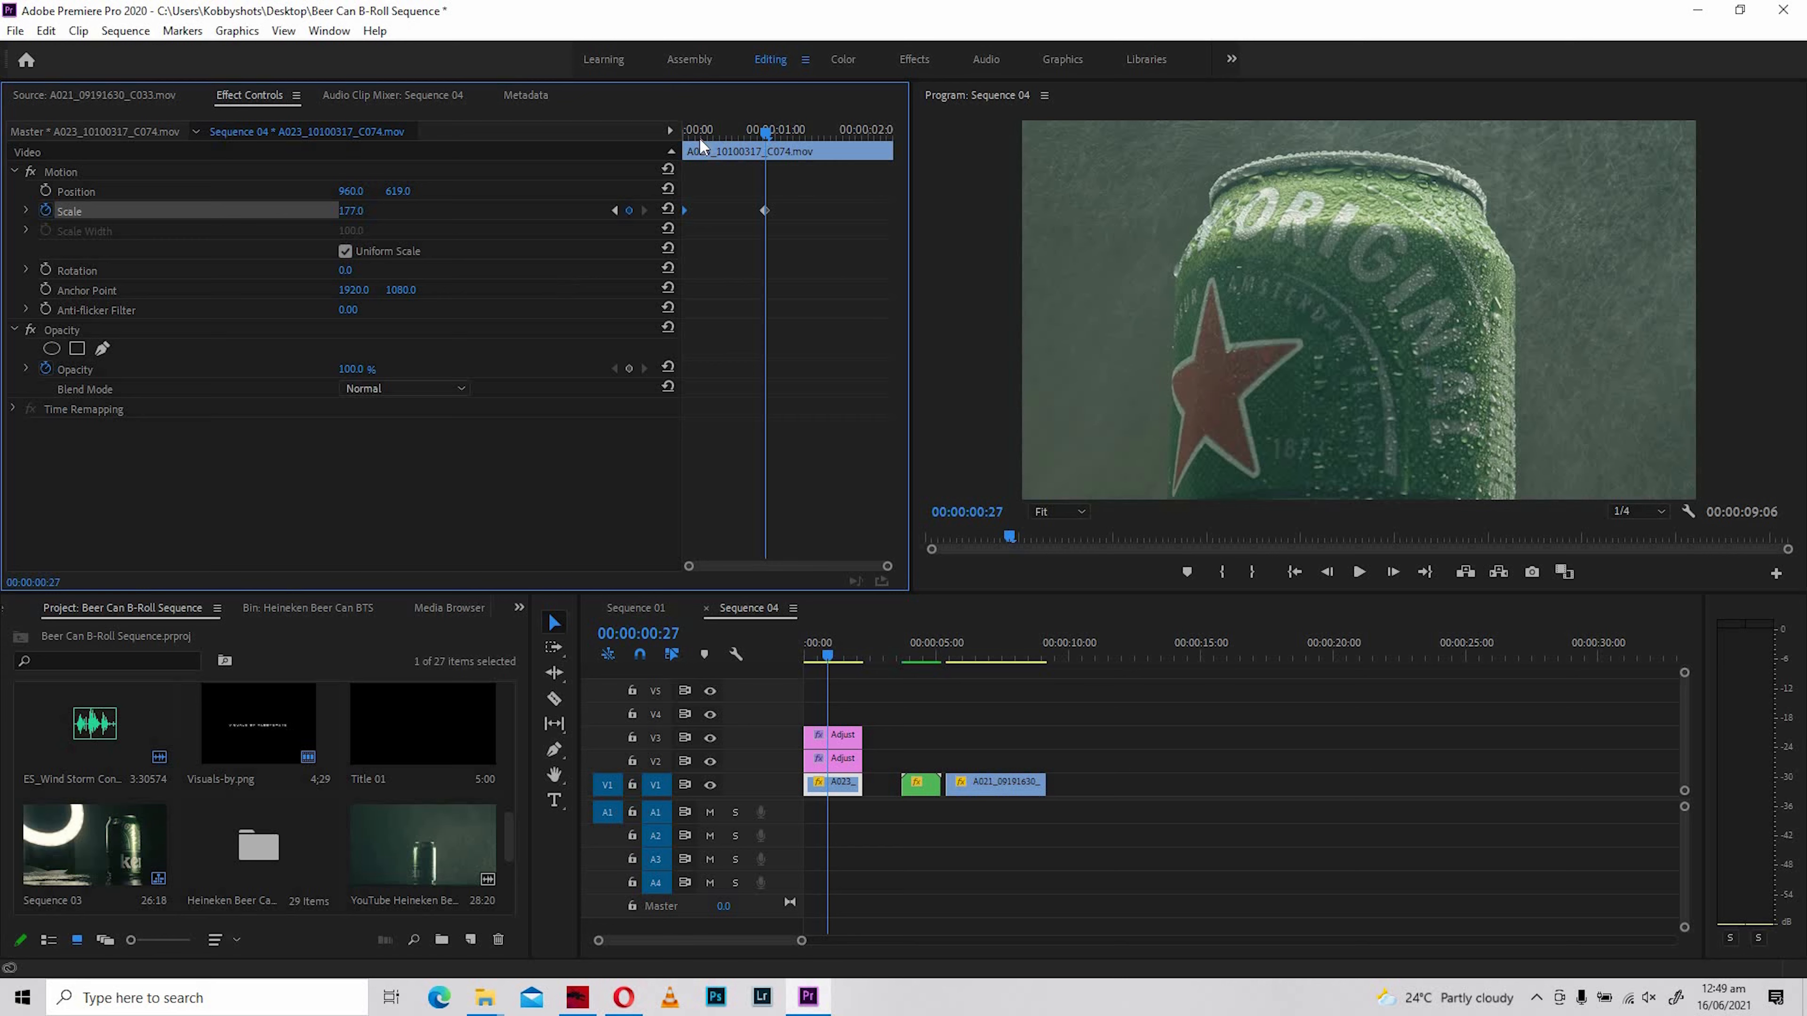
{"action": "left_click_drag", "start_coordinate": [700, 140], "coordinate": [681, 141]}
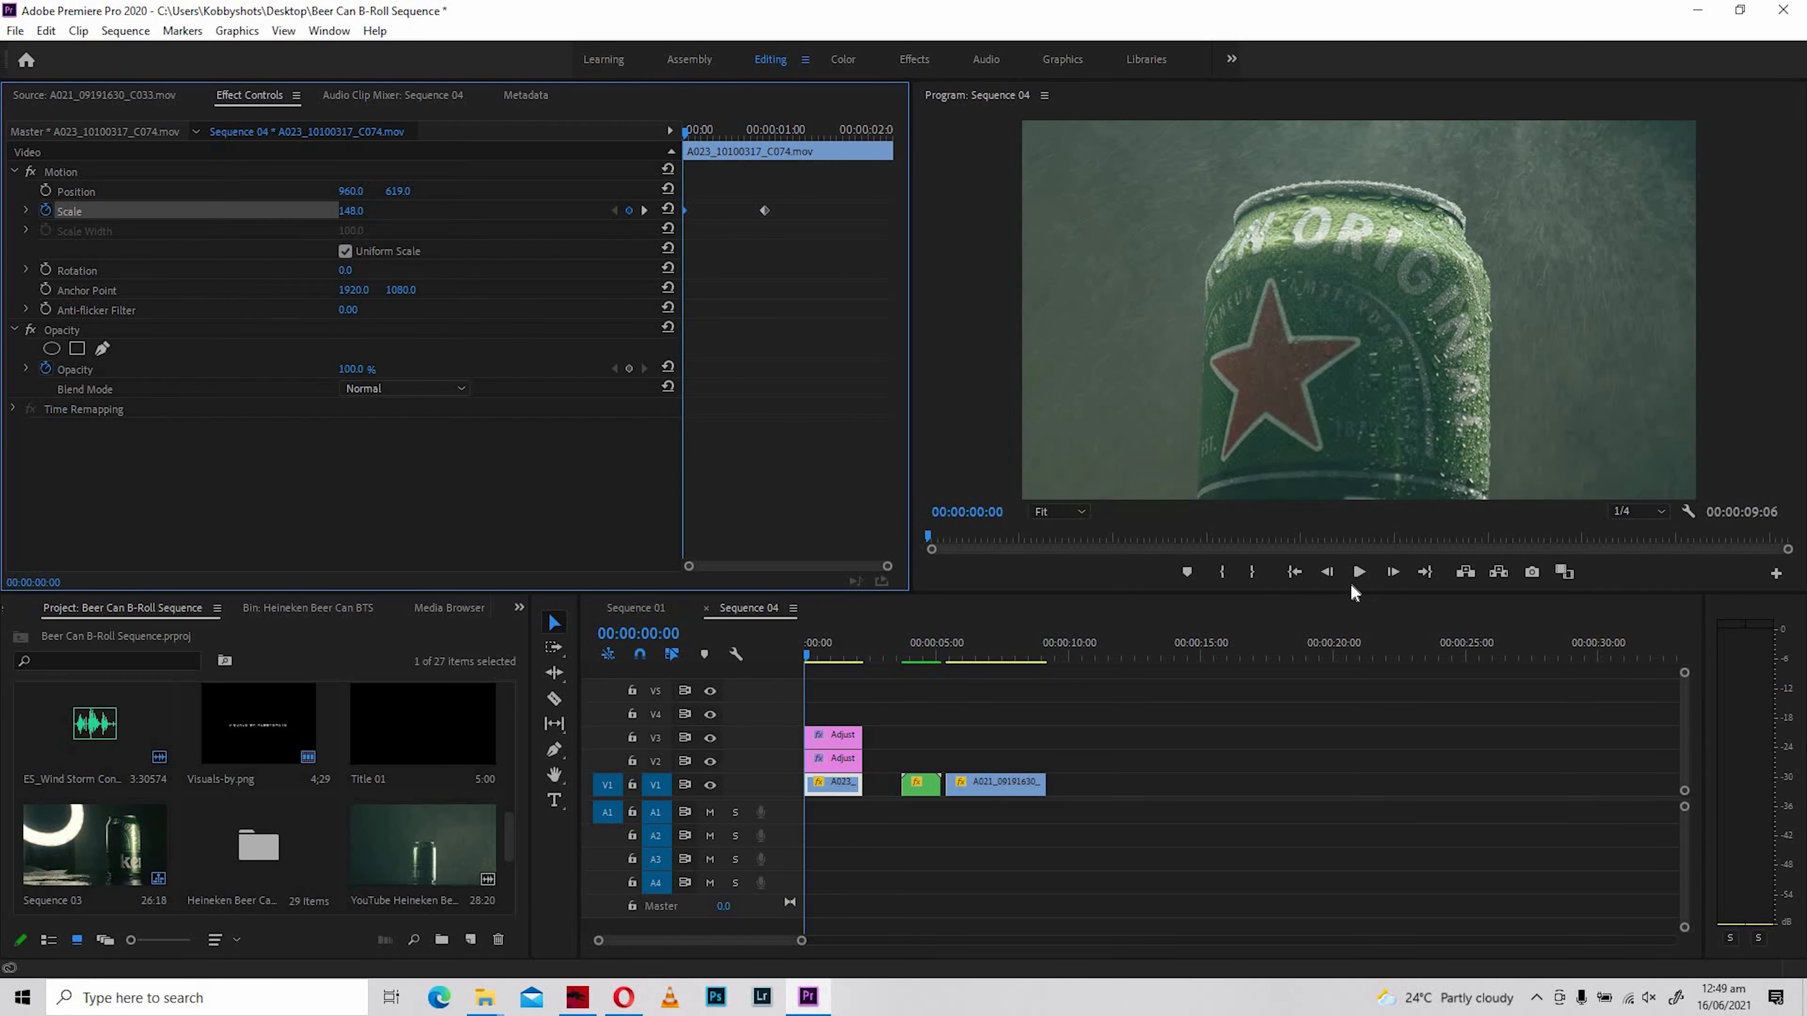
{"action": "left_click", "coordinate": [1359, 573]}
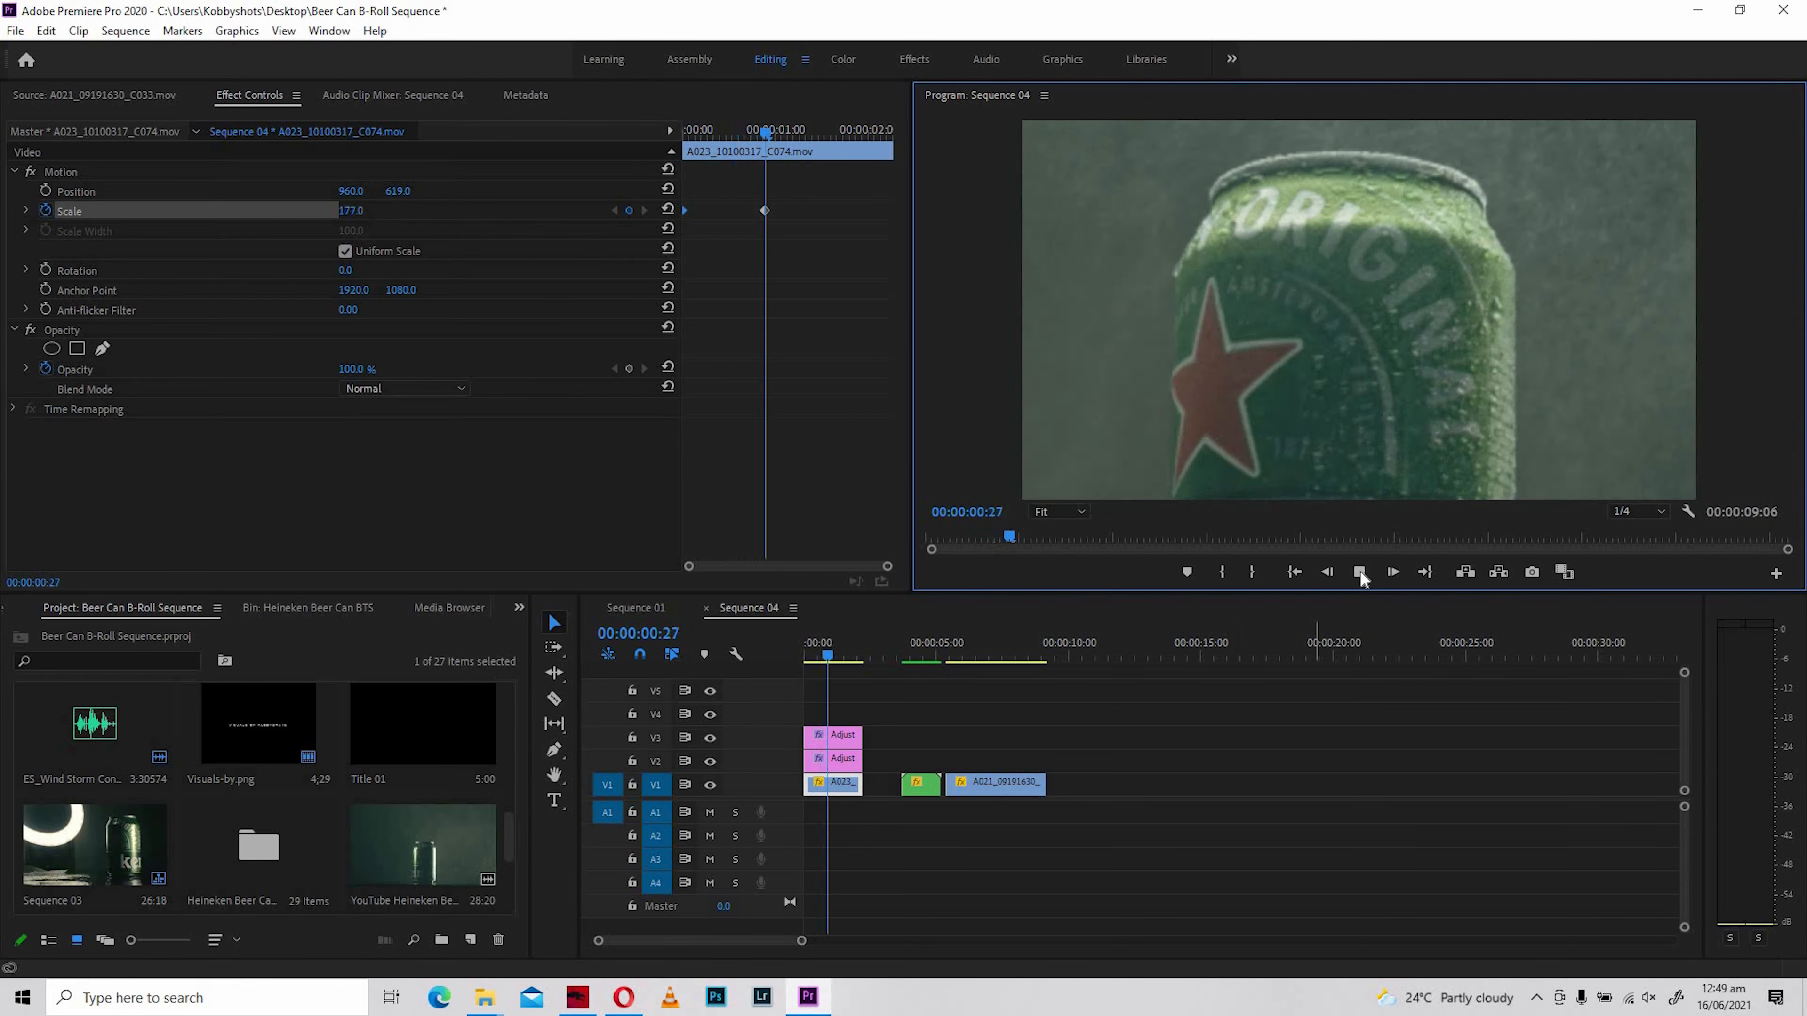
{"action": "left_click", "coordinate": [713, 152]}
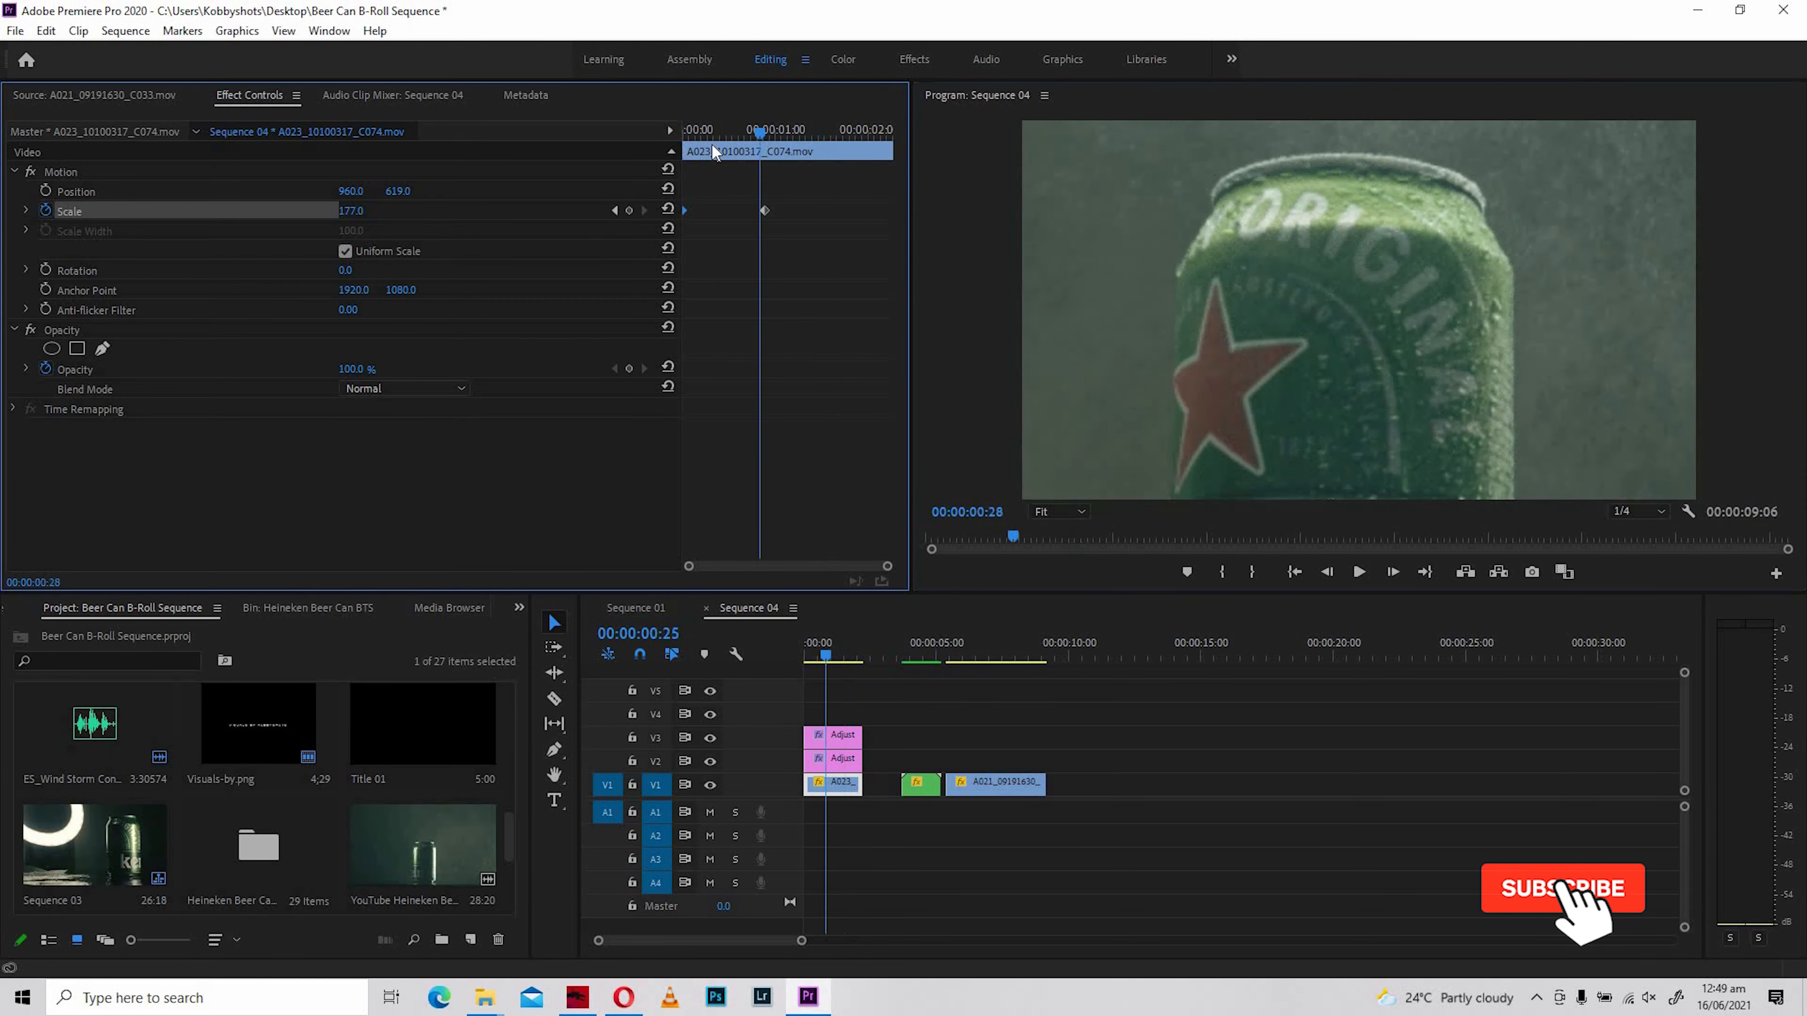
{"action": "left_click_drag", "start_coordinate": [686, 141], "coordinate": [803, 142]}
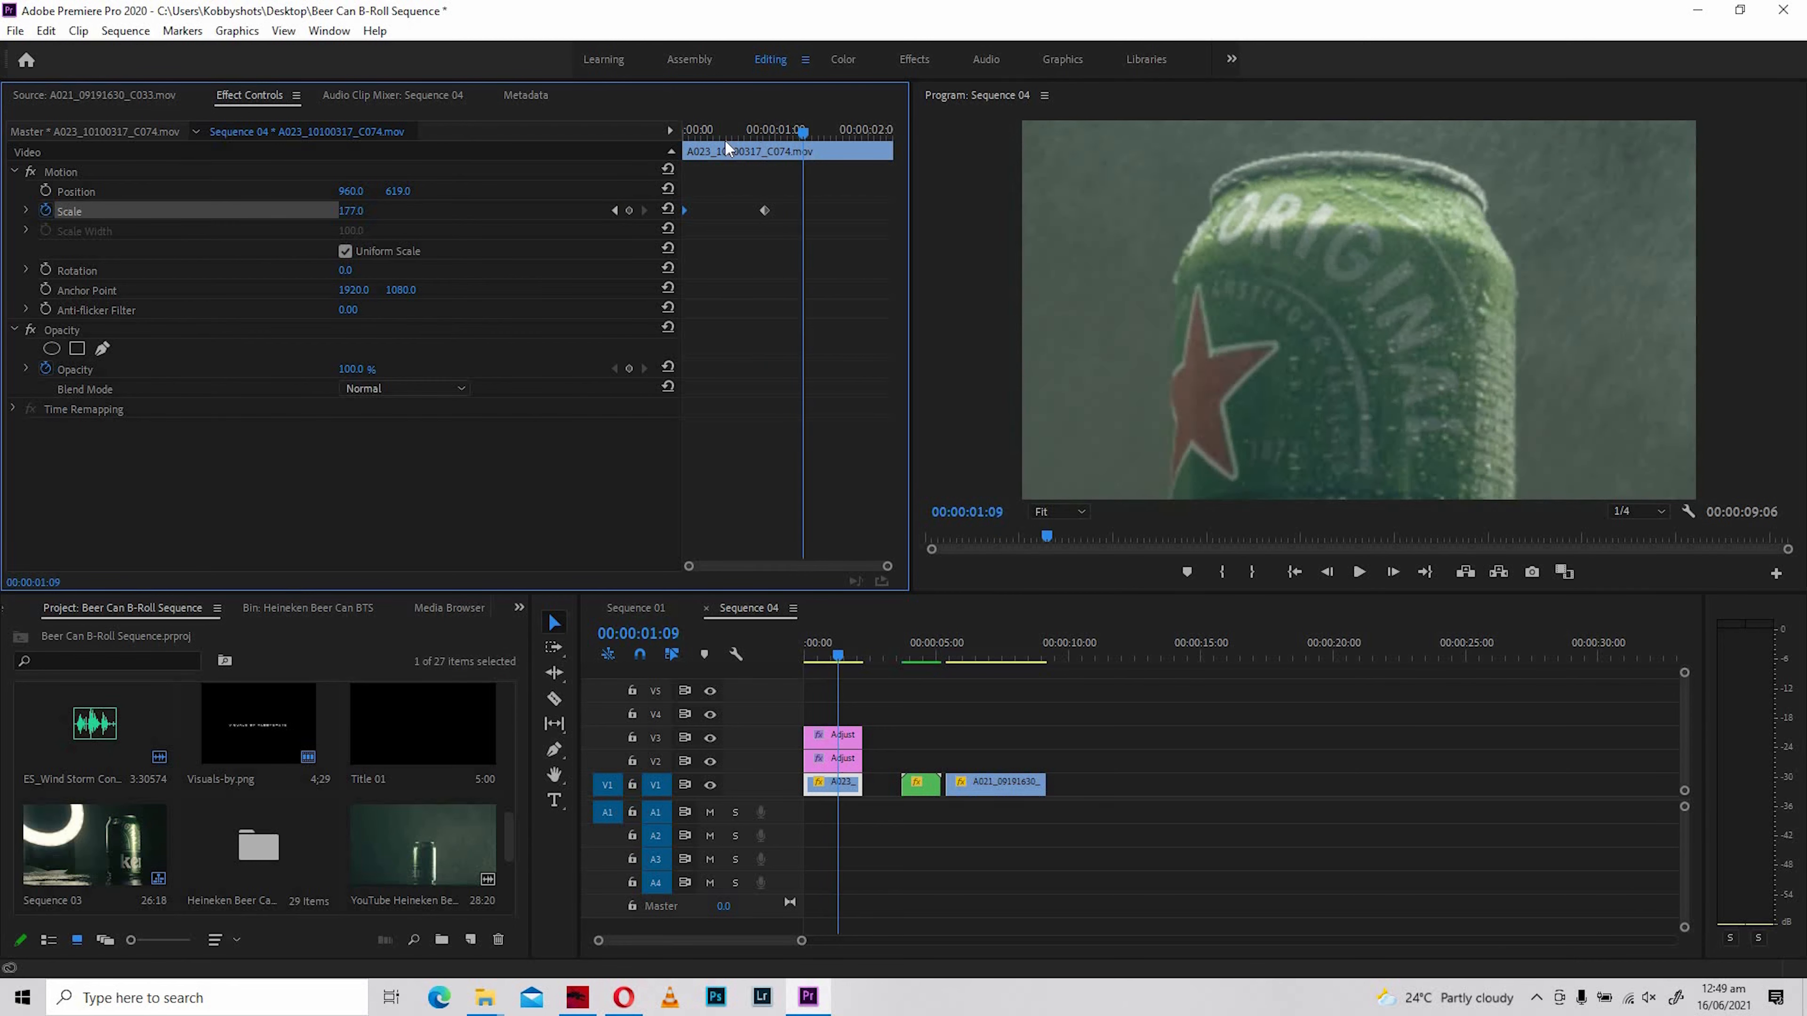
- Move the second Scale keyframe to the end of A023_10100317_C074.mov and play back the zoom from the start
{"action": "left_click", "coordinate": [766, 129]}
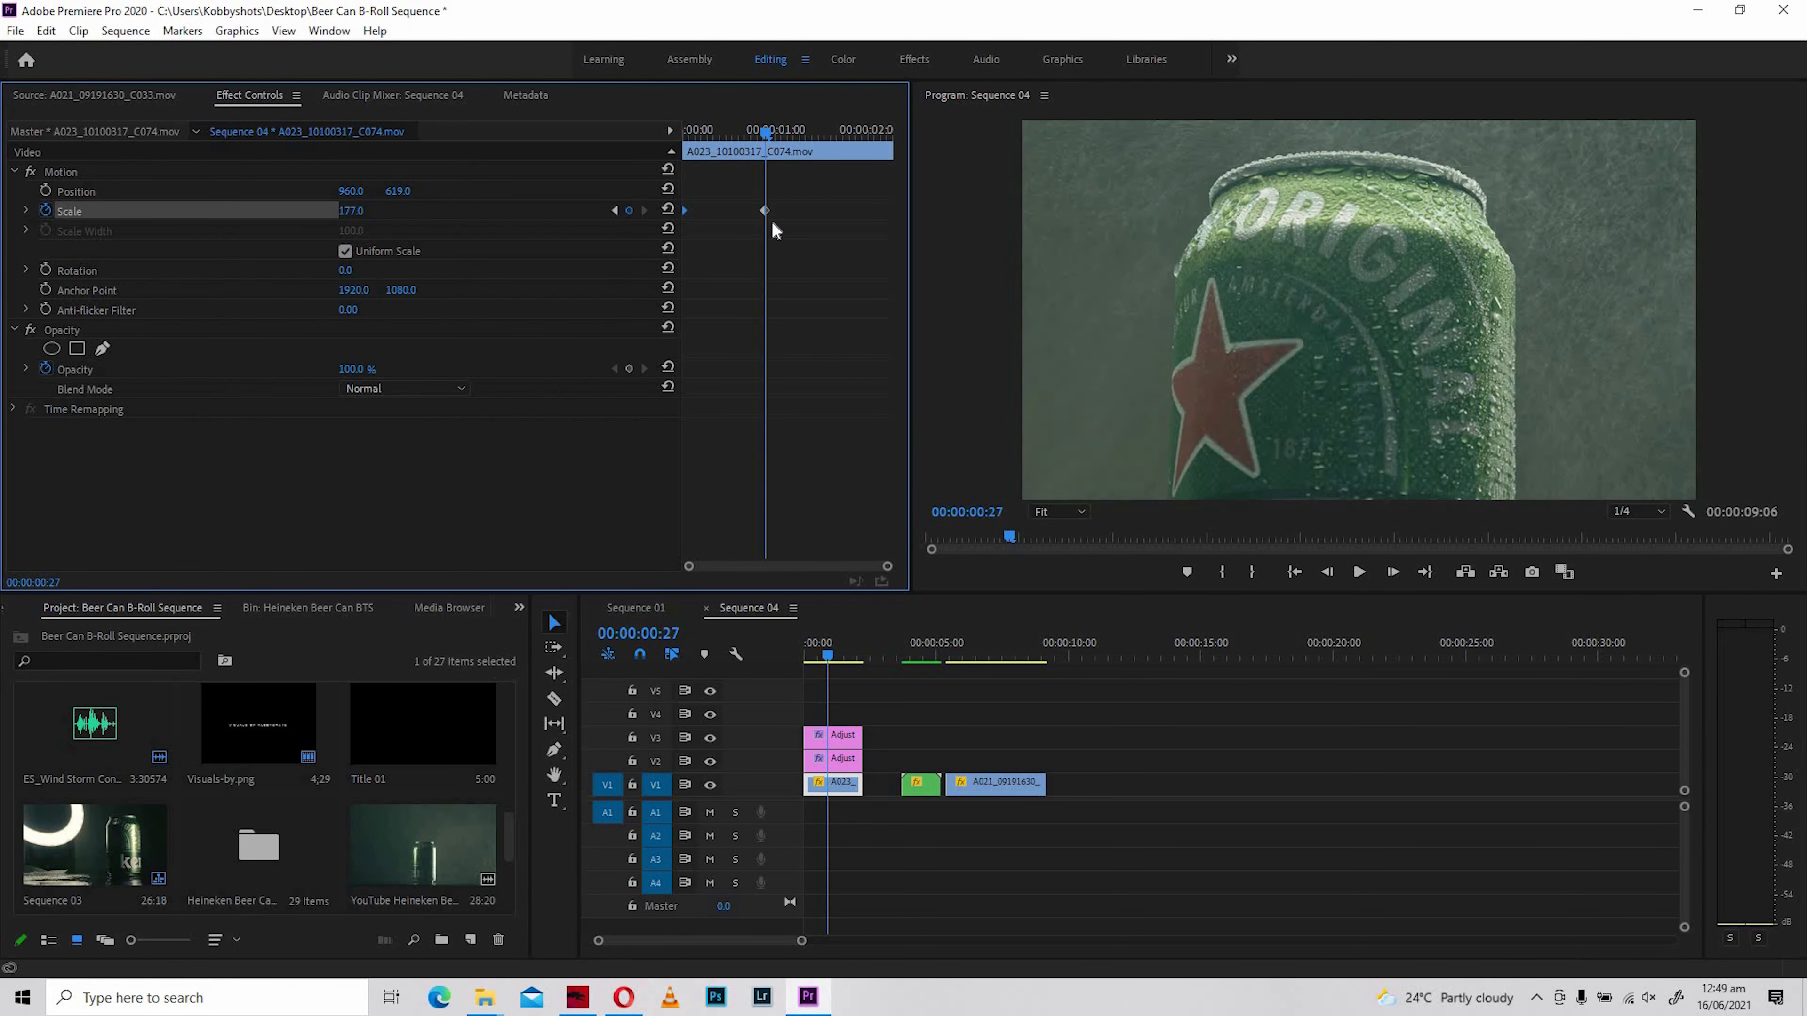
{"action": "key", "text": "Delete"}
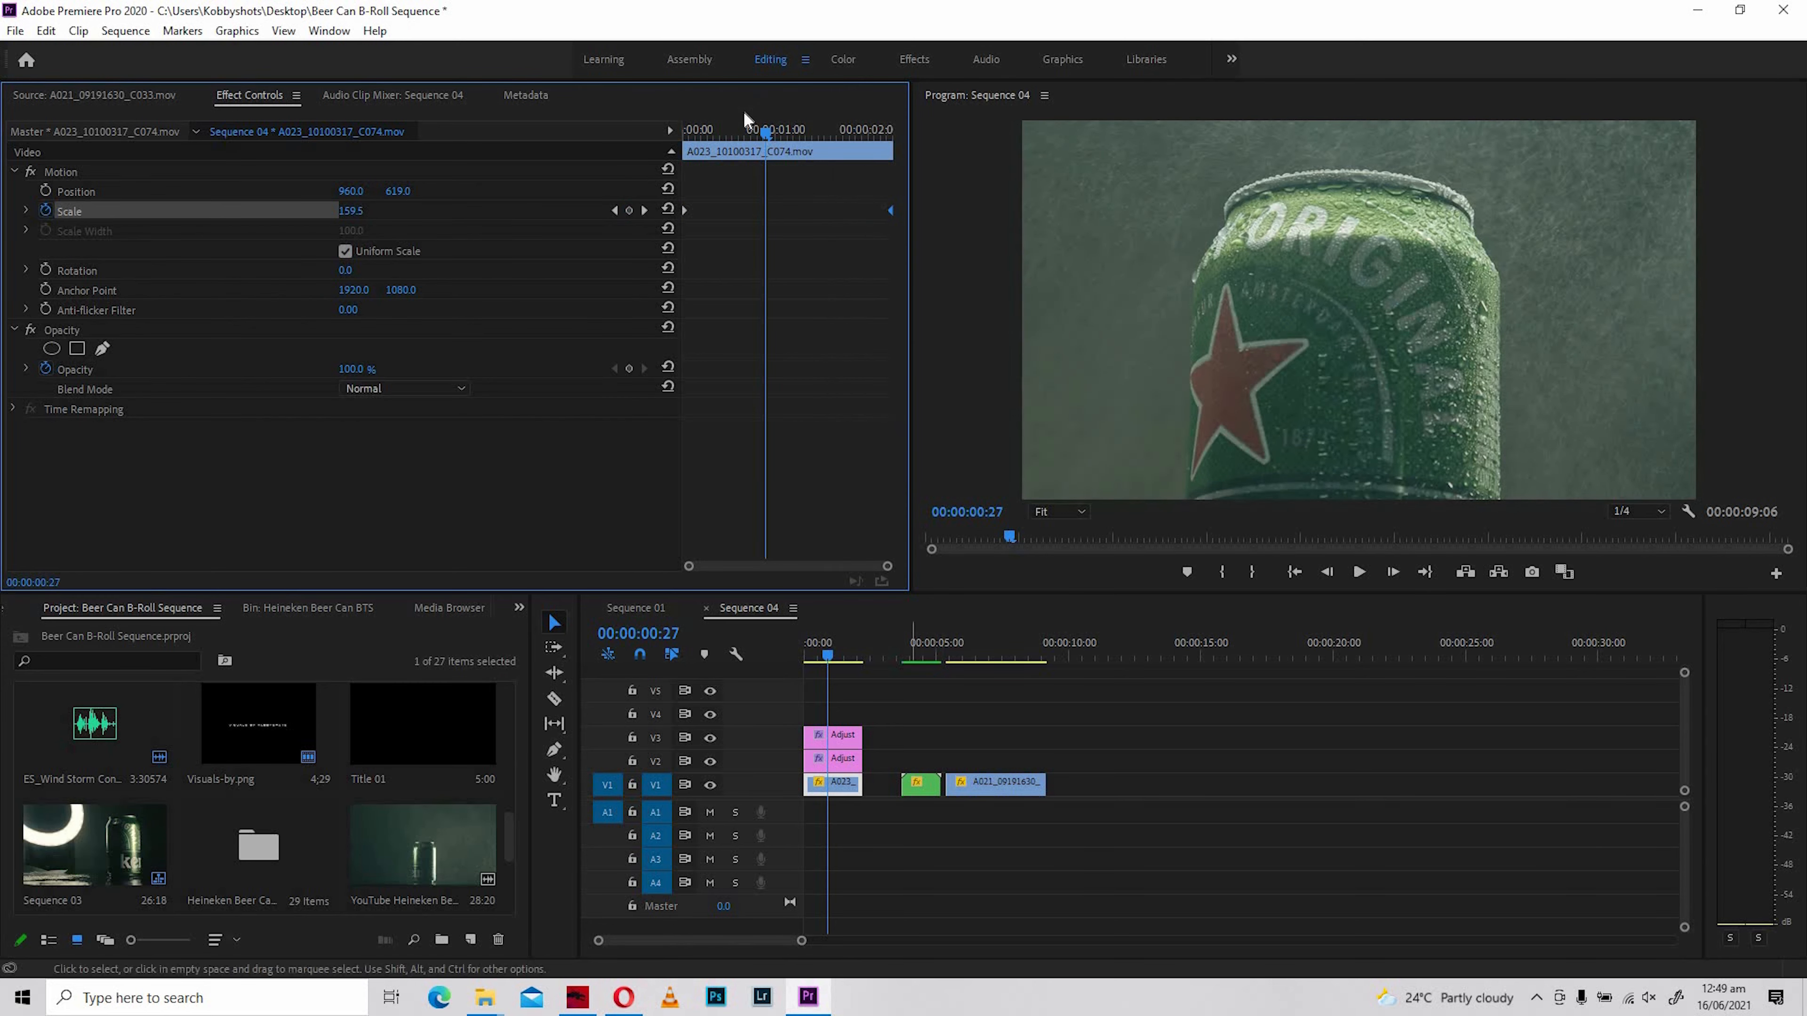
{"action": "left_click_drag", "start_coordinate": [759, 132], "coordinate": [686, 134]}
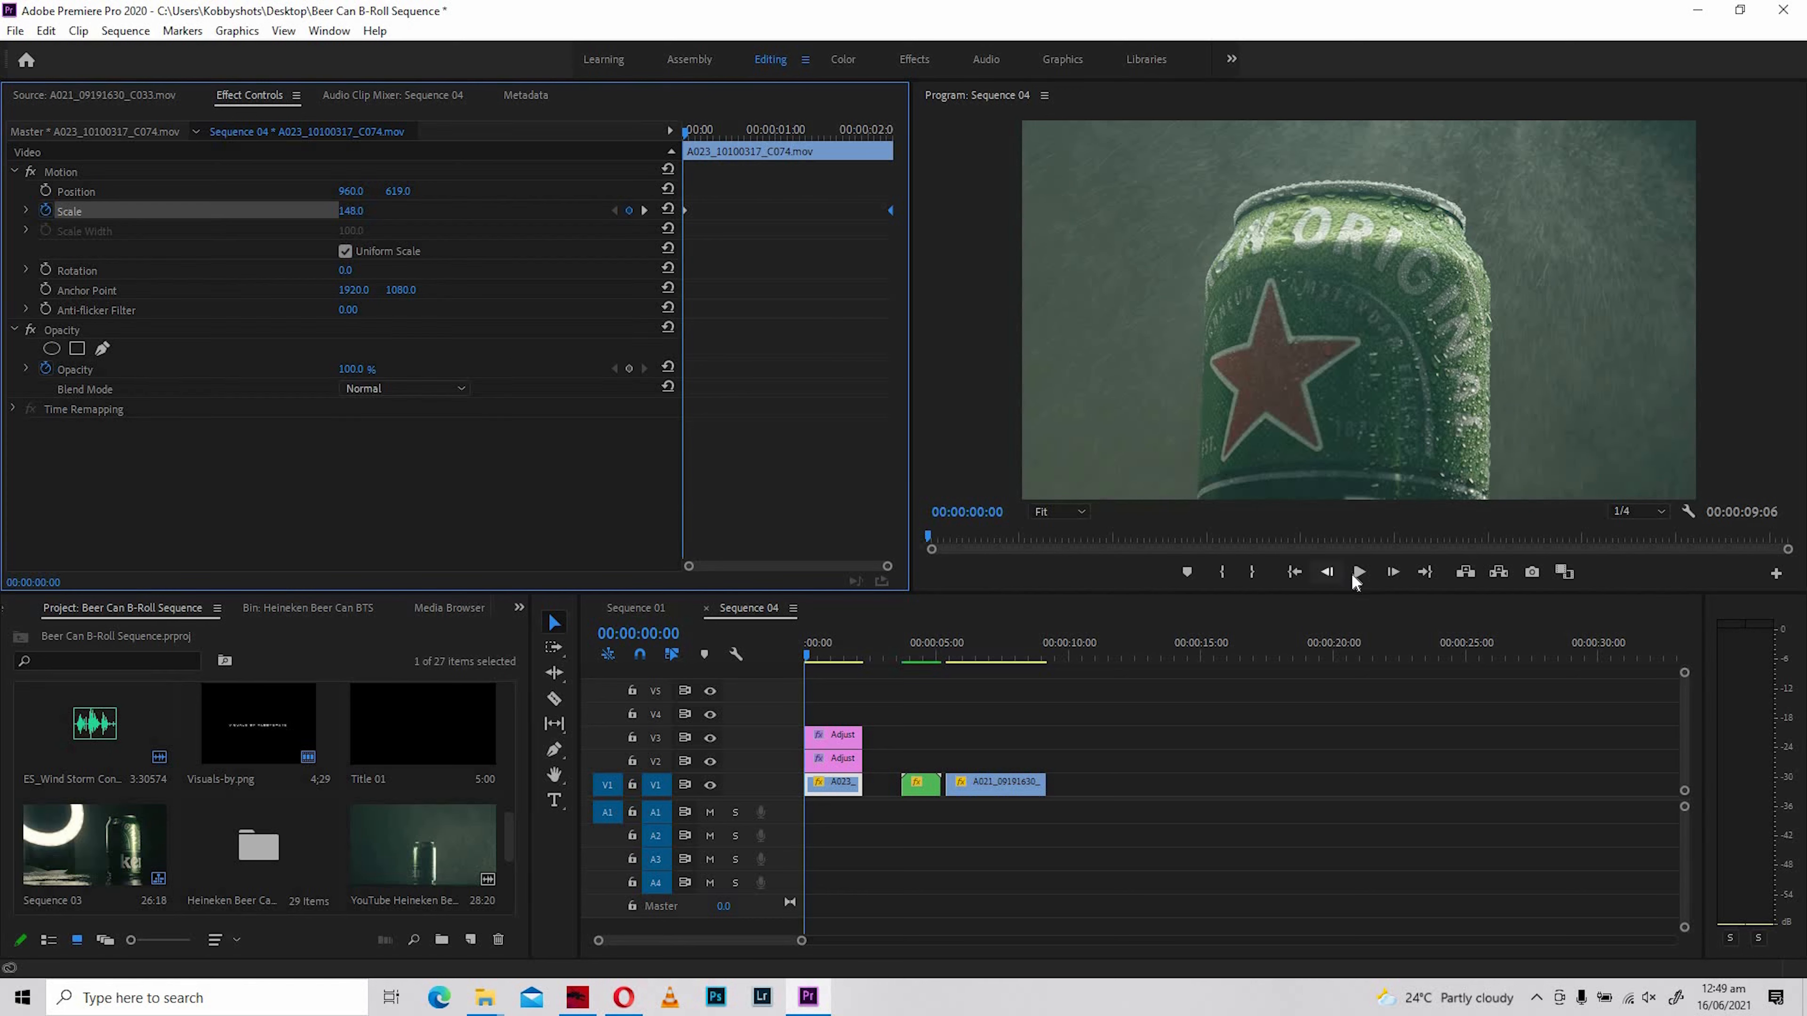
{"action": "left_click", "coordinate": [1357, 573]}
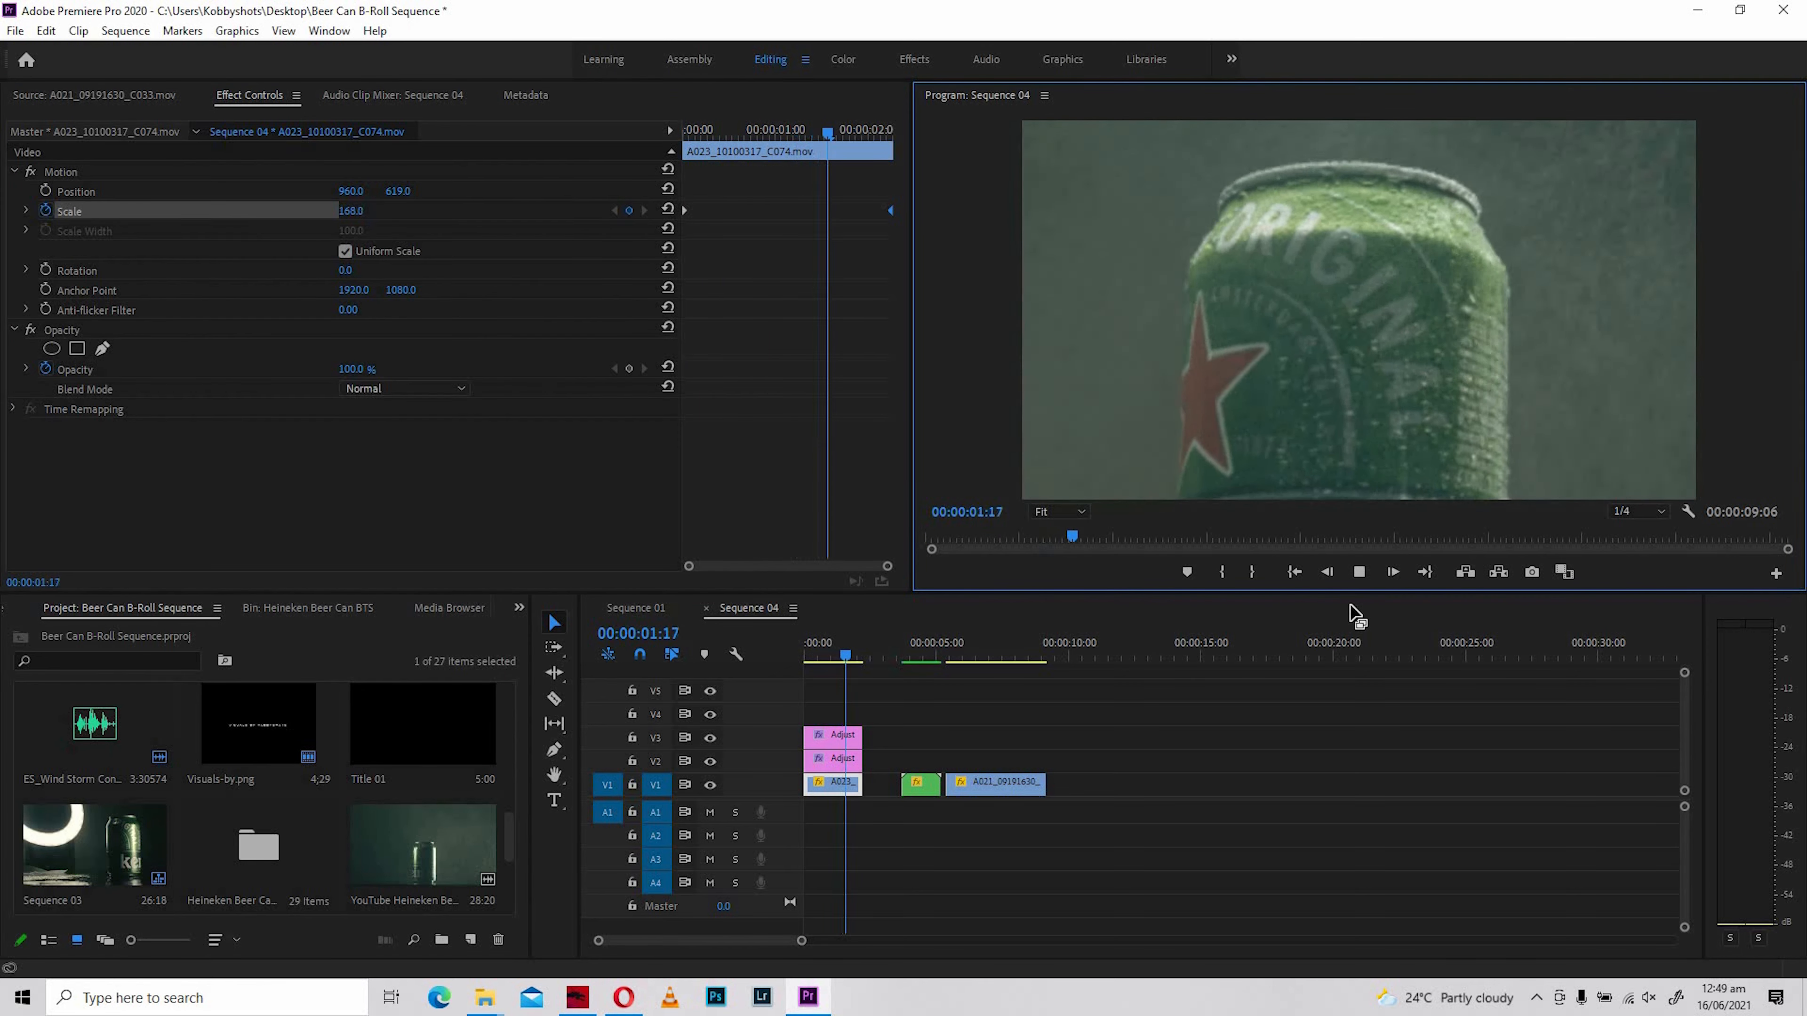
{"action": "mouse_move", "coordinate": [796, 655]}
{"action": "left_mouse_down"}
{"action": "mouse_move", "coordinate": [859, 662]}
{"action": "mouse_move", "coordinate": [810, 656]}
{"action": "mouse_move", "coordinate": [802, 682]}
{"action": "mouse_move", "coordinate": [857, 660]}
{"action": "mouse_move", "coordinate": [805, 657]}
{"action": "mouse_move", "coordinate": [832, 656]}
{"action": "left_mouse_up"}
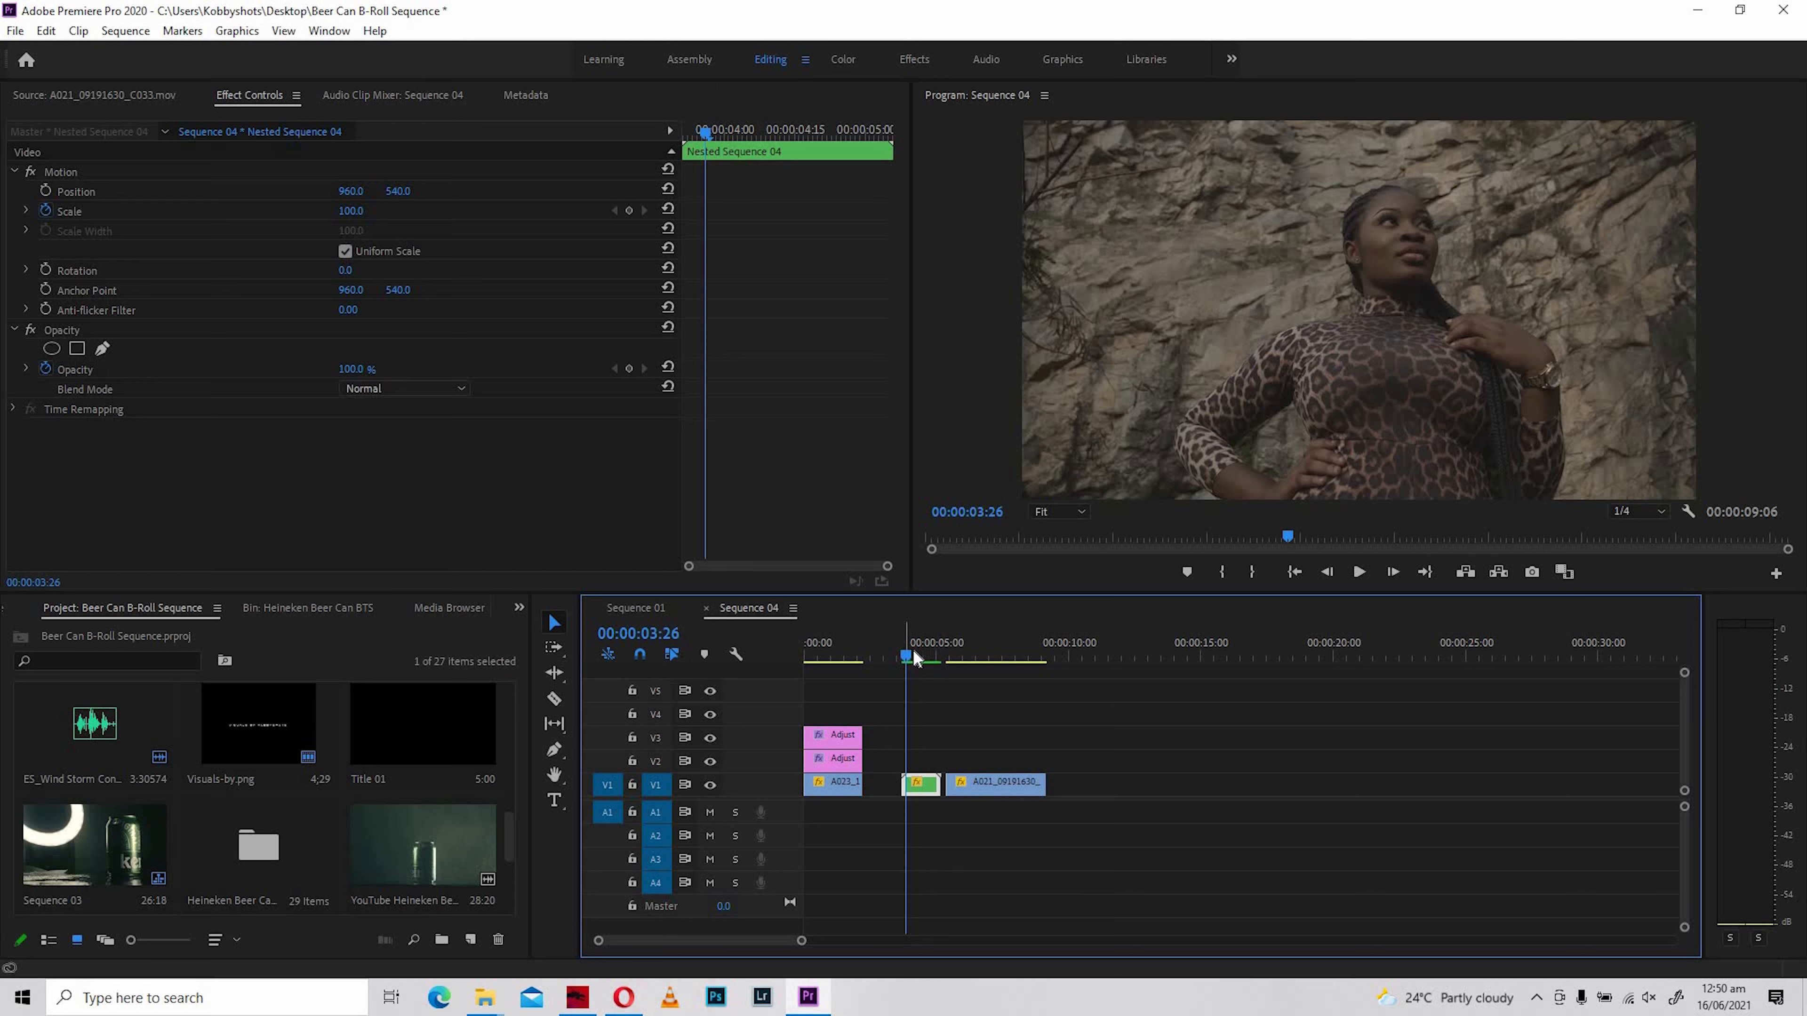
- Add a Scale keyframe of 100 to Nested Sequence 04 and move it to the clip's start
{"action": "mouse_move", "coordinate": [926, 657]}
{"action": "left_mouse_down"}
{"action": "mouse_move", "coordinate": [909, 658]}
{"action": "mouse_move", "coordinate": [940, 656]}
{"action": "mouse_move", "coordinate": [909, 662]}
{"action": "left_mouse_up"}
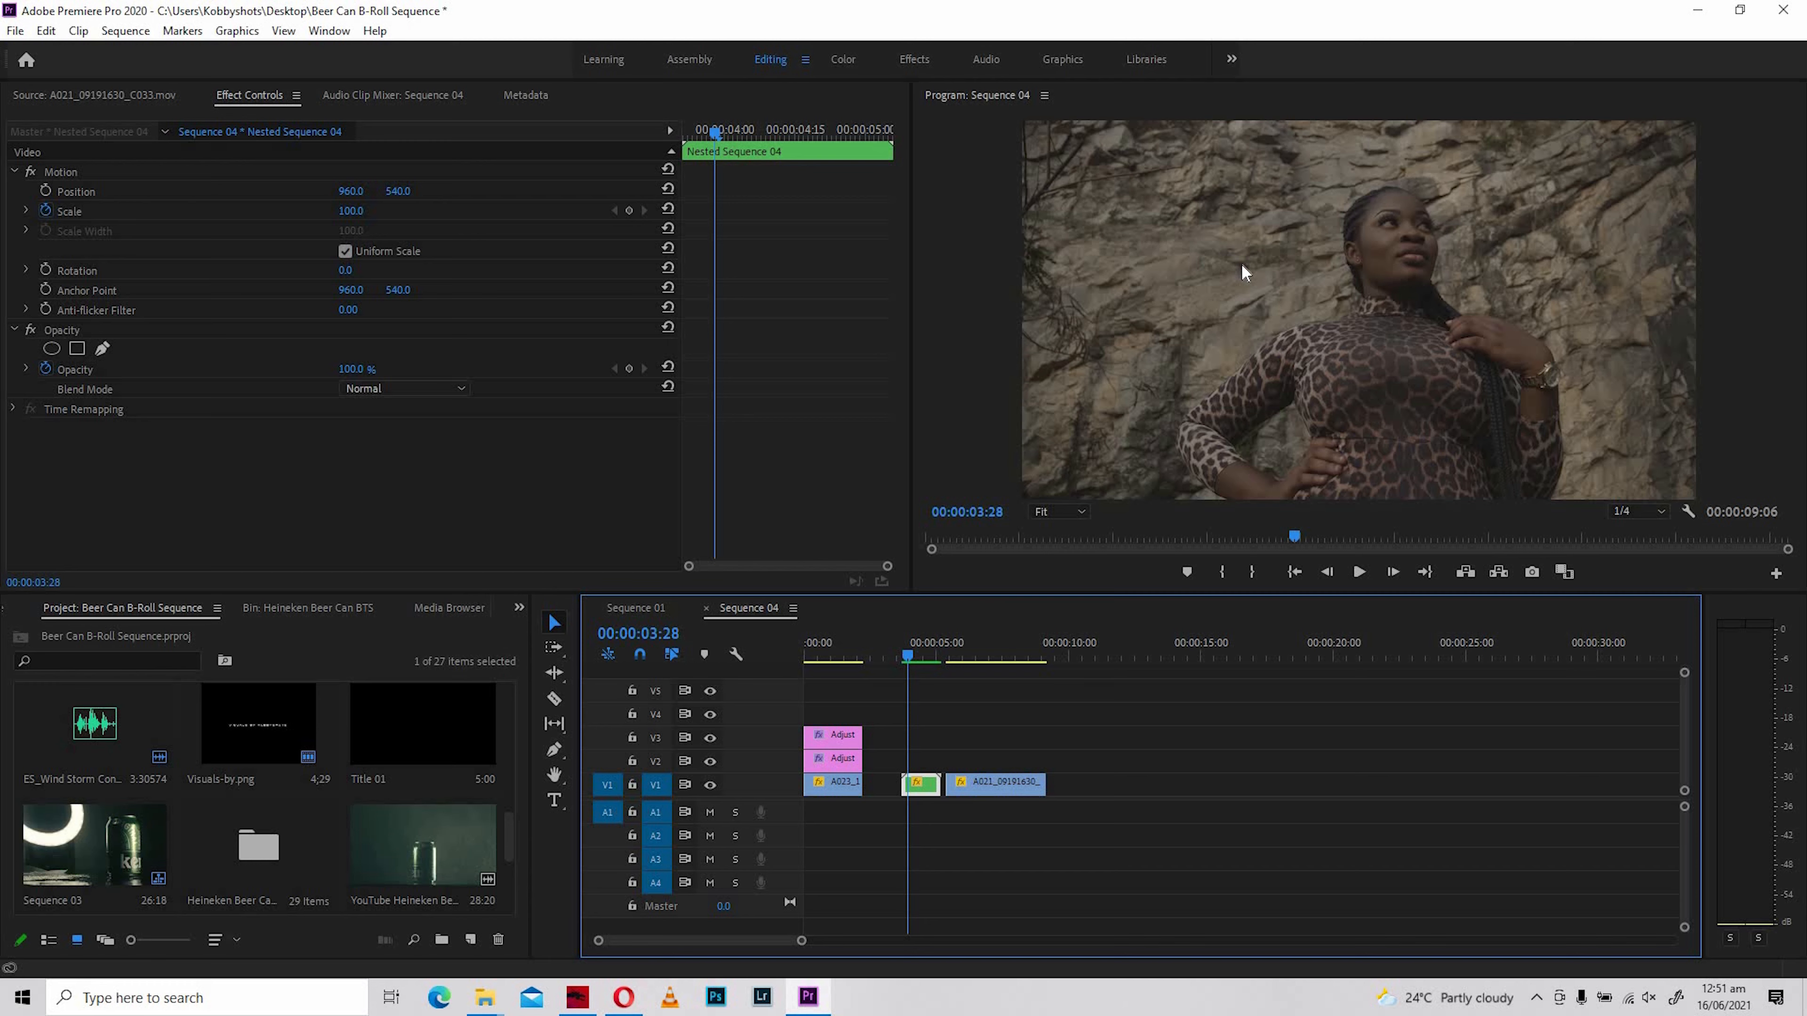
{"action": "left_click_drag", "start_coordinate": [908, 658], "coordinate": [932, 675]}
{"action": "left_click", "coordinate": [910, 662]}
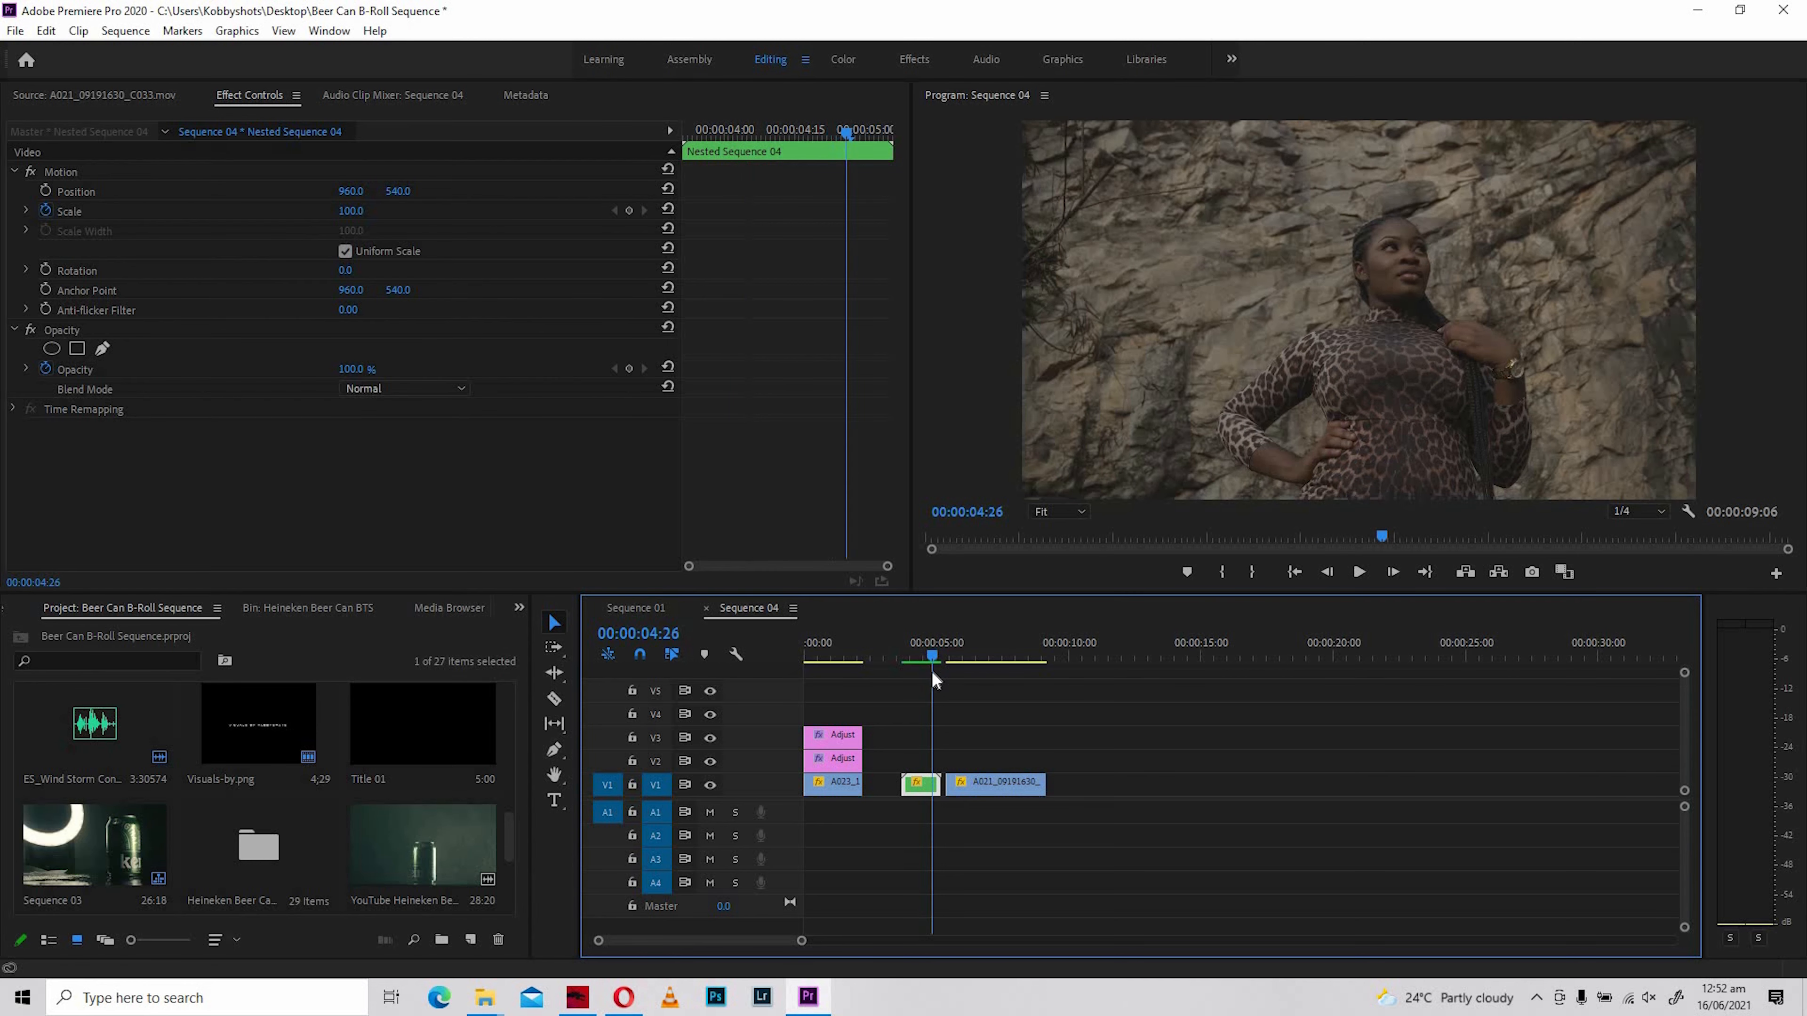
{"action": "left_click", "coordinate": [906, 669]}
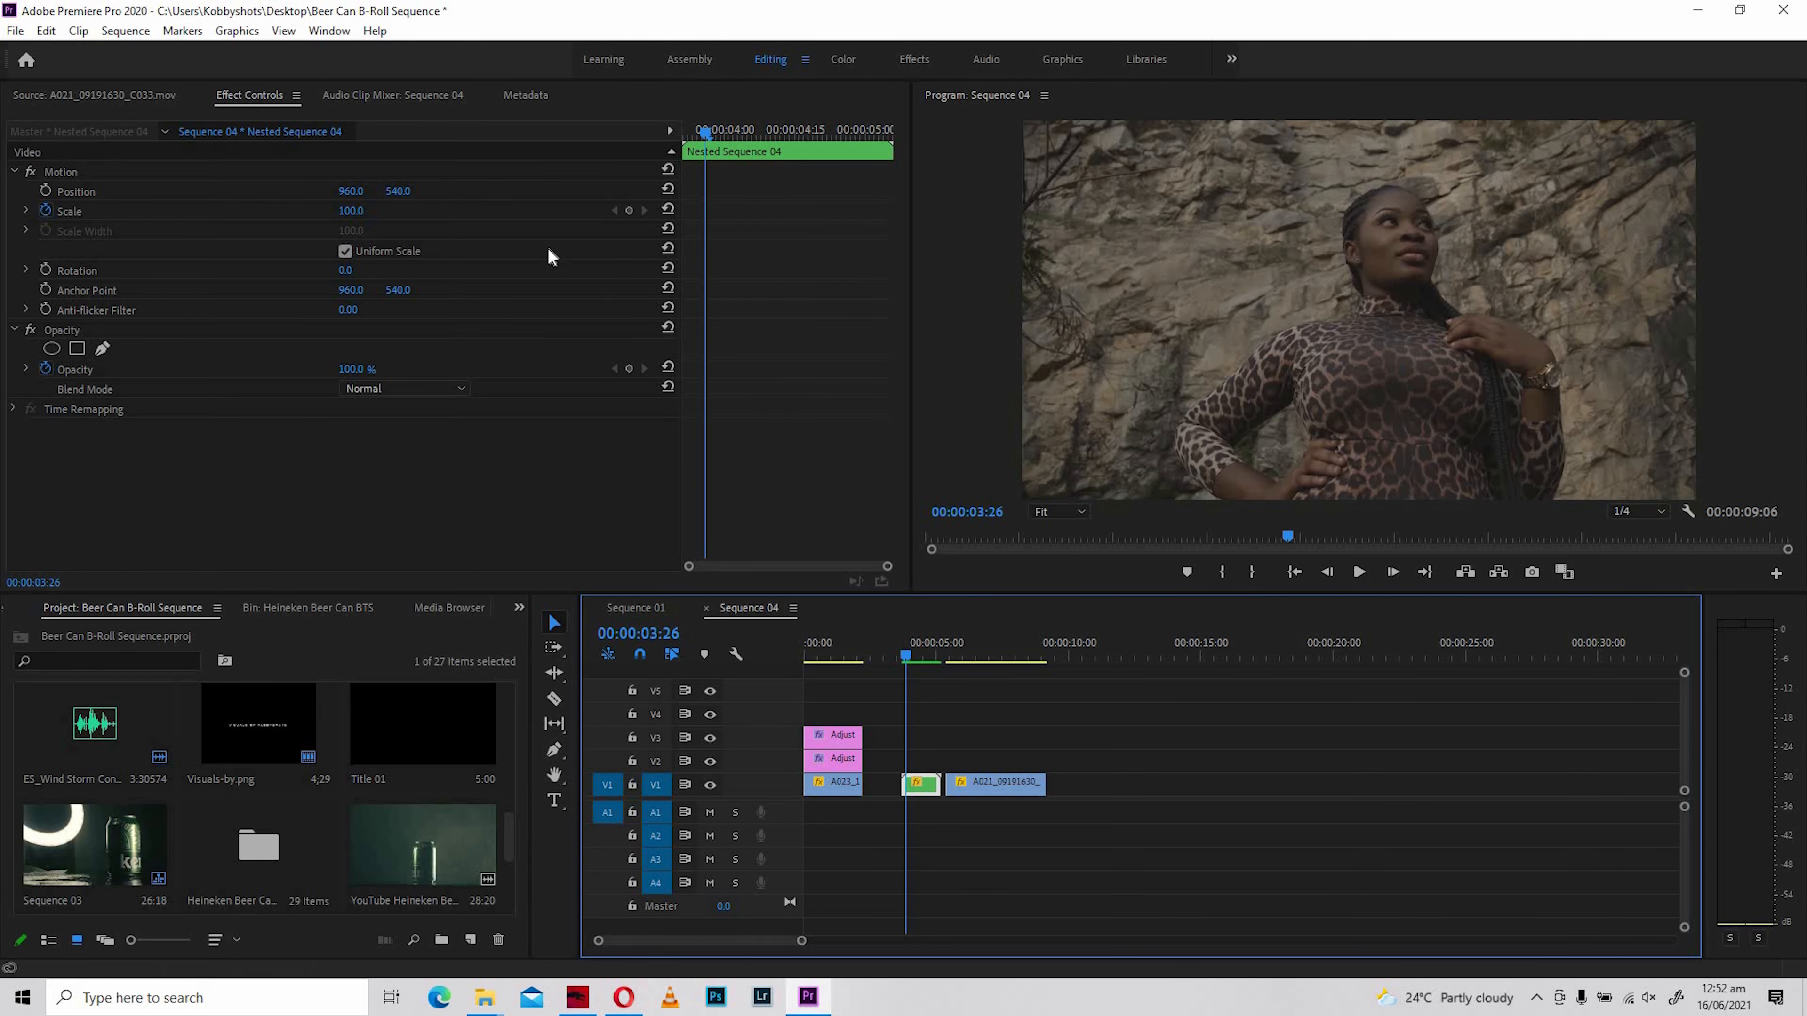
{"action": "left_click", "coordinate": [629, 212]}
{"action": "left_click_drag", "start_coordinate": [700, 212], "coordinate": [686, 211]}
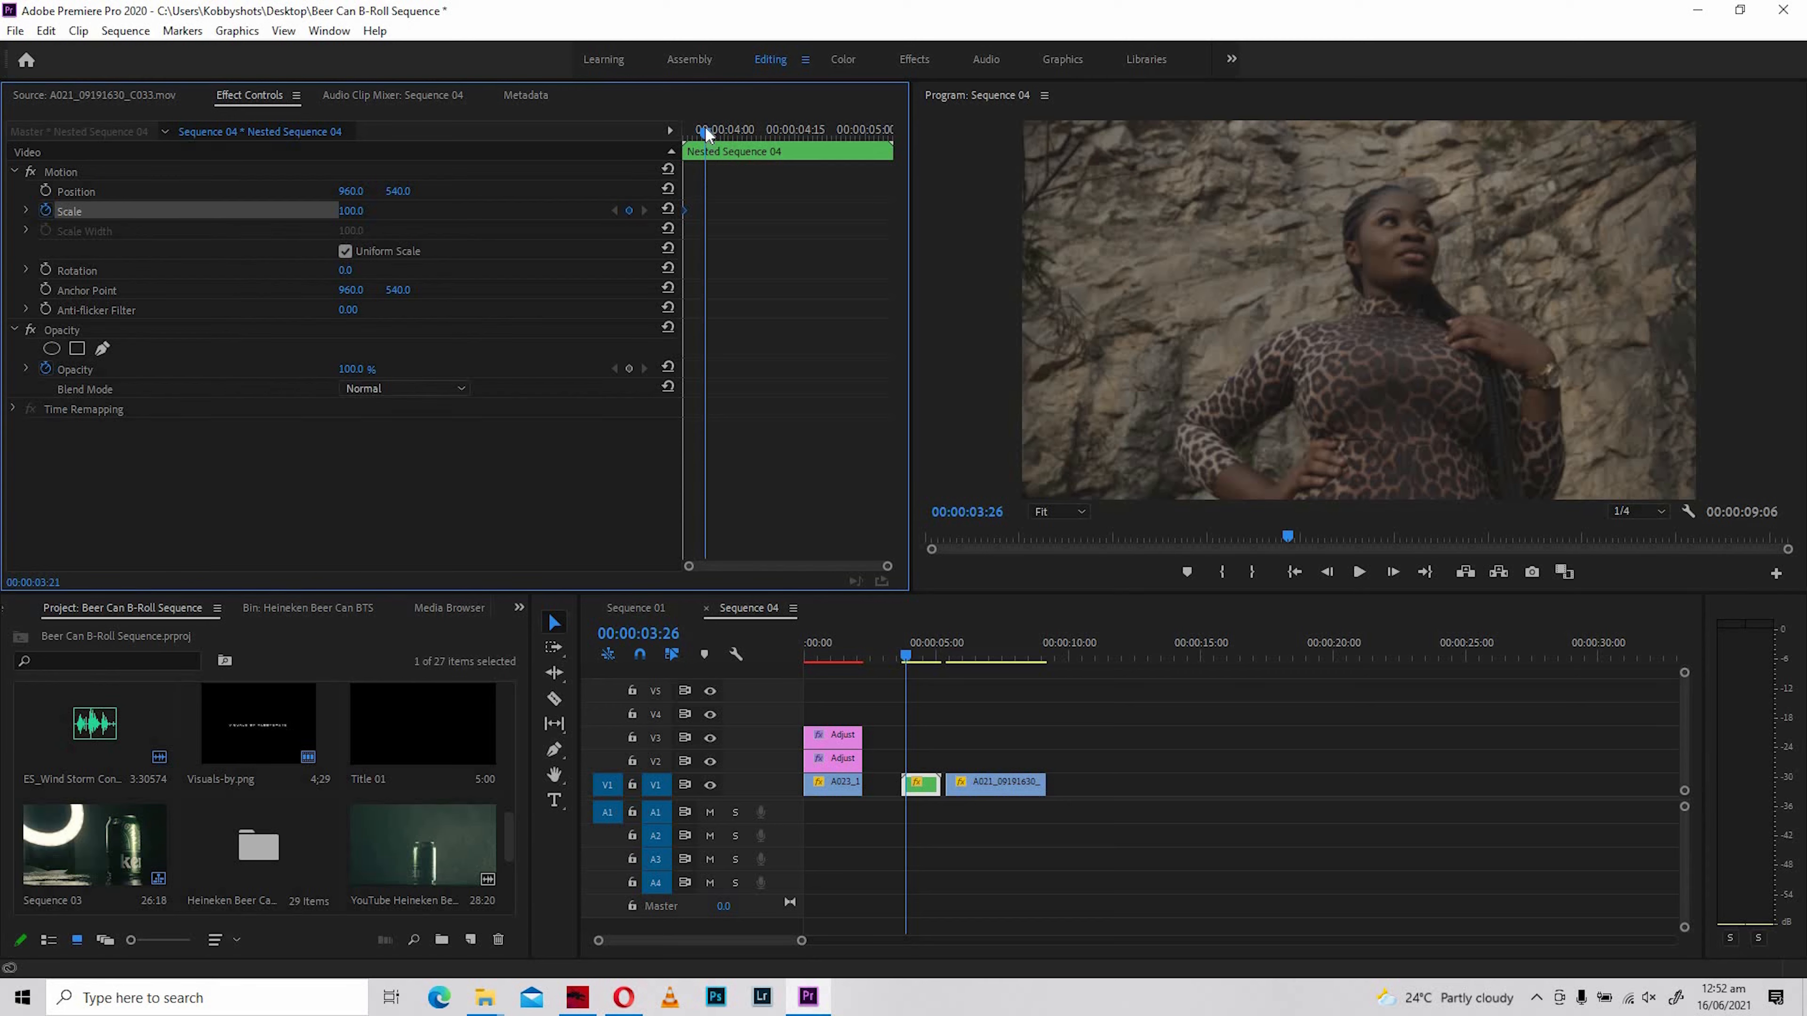
- Add a second Scale keyframe of 135 to Nested Sequence 04 and move it to the clip's end
{"action": "left_click_drag", "start_coordinate": [737, 133], "coordinate": [855, 156]}
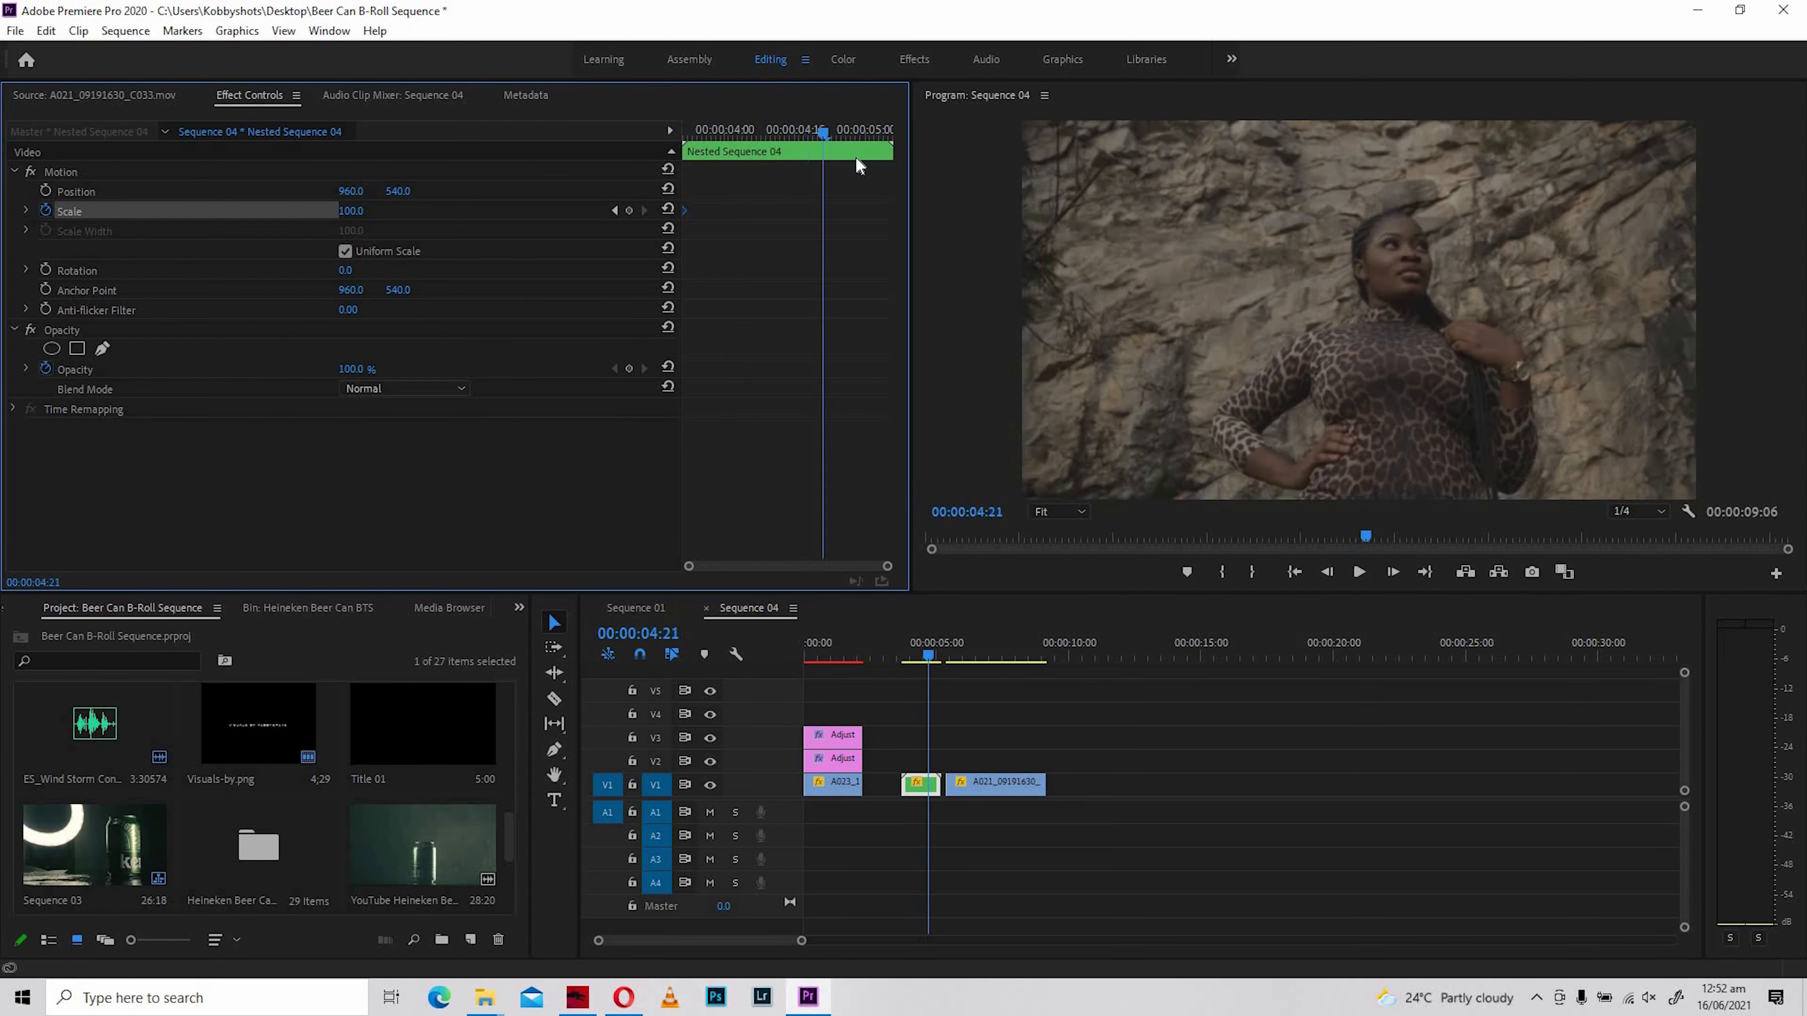
{"action": "left_click_drag", "start_coordinate": [736, 169], "coordinate": [820, 169]}
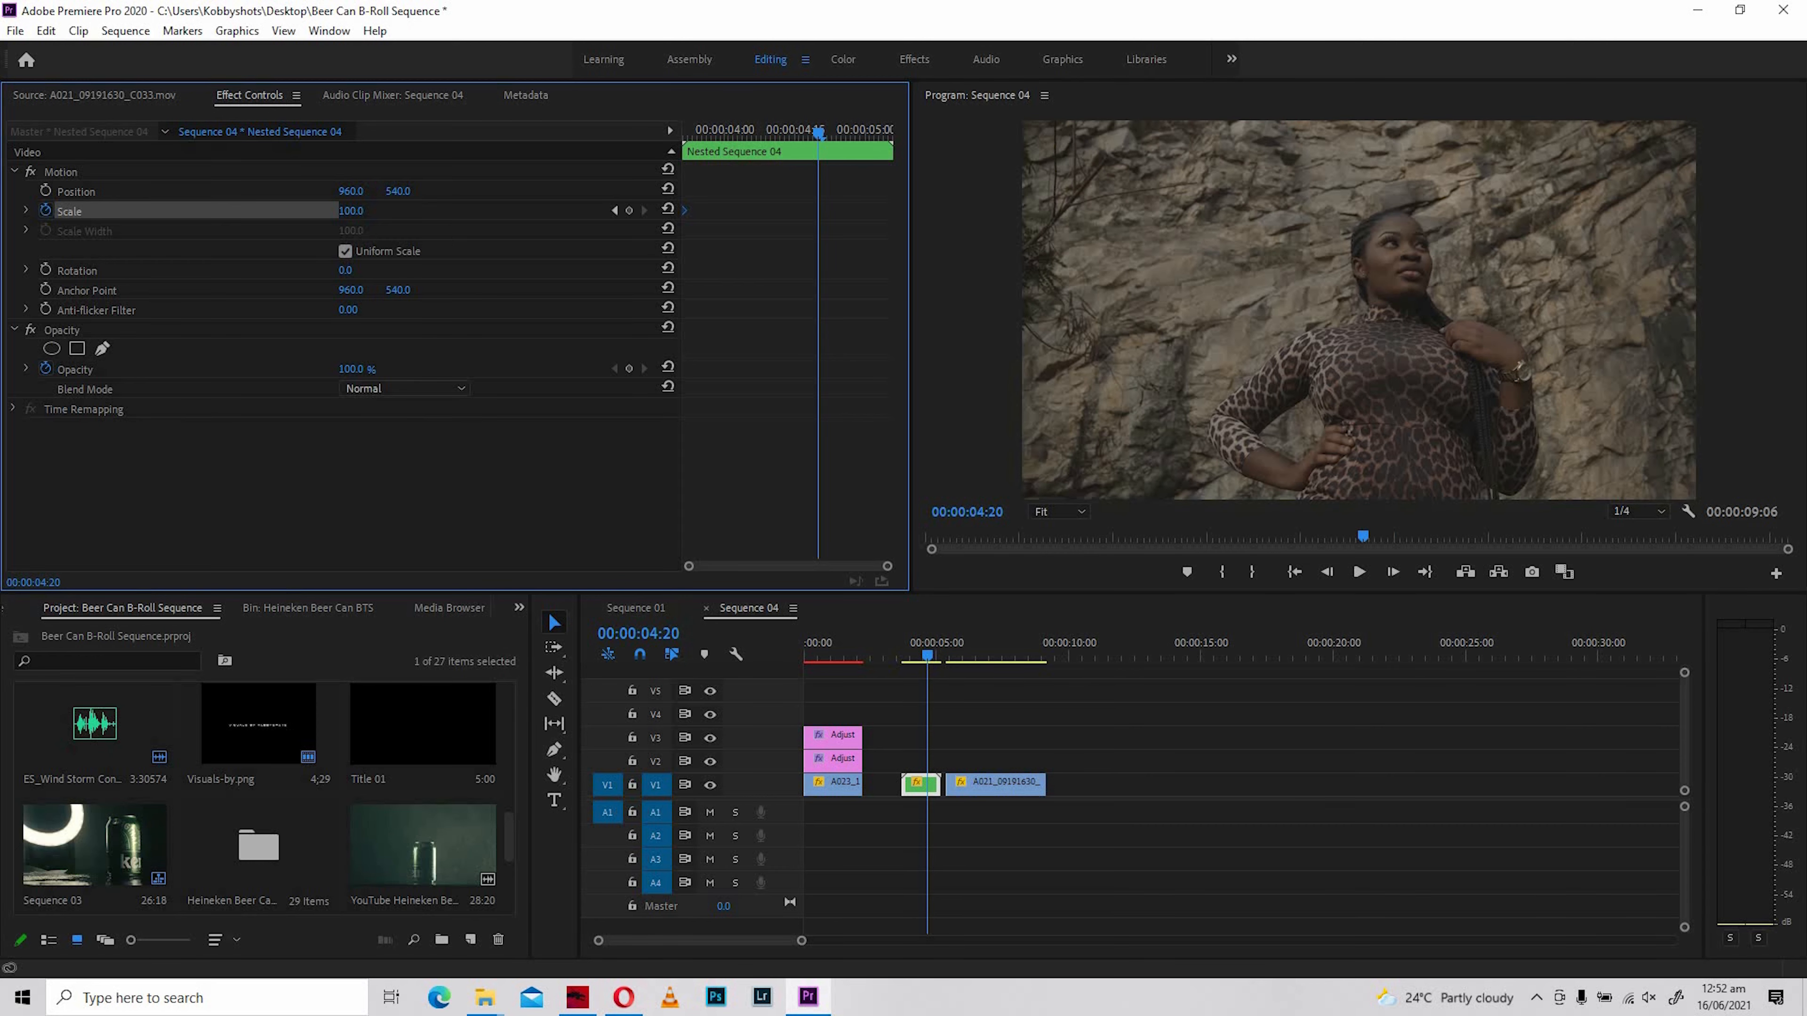
{"action": "left_click_drag", "start_coordinate": [351, 211], "coordinate": [382, 210]}
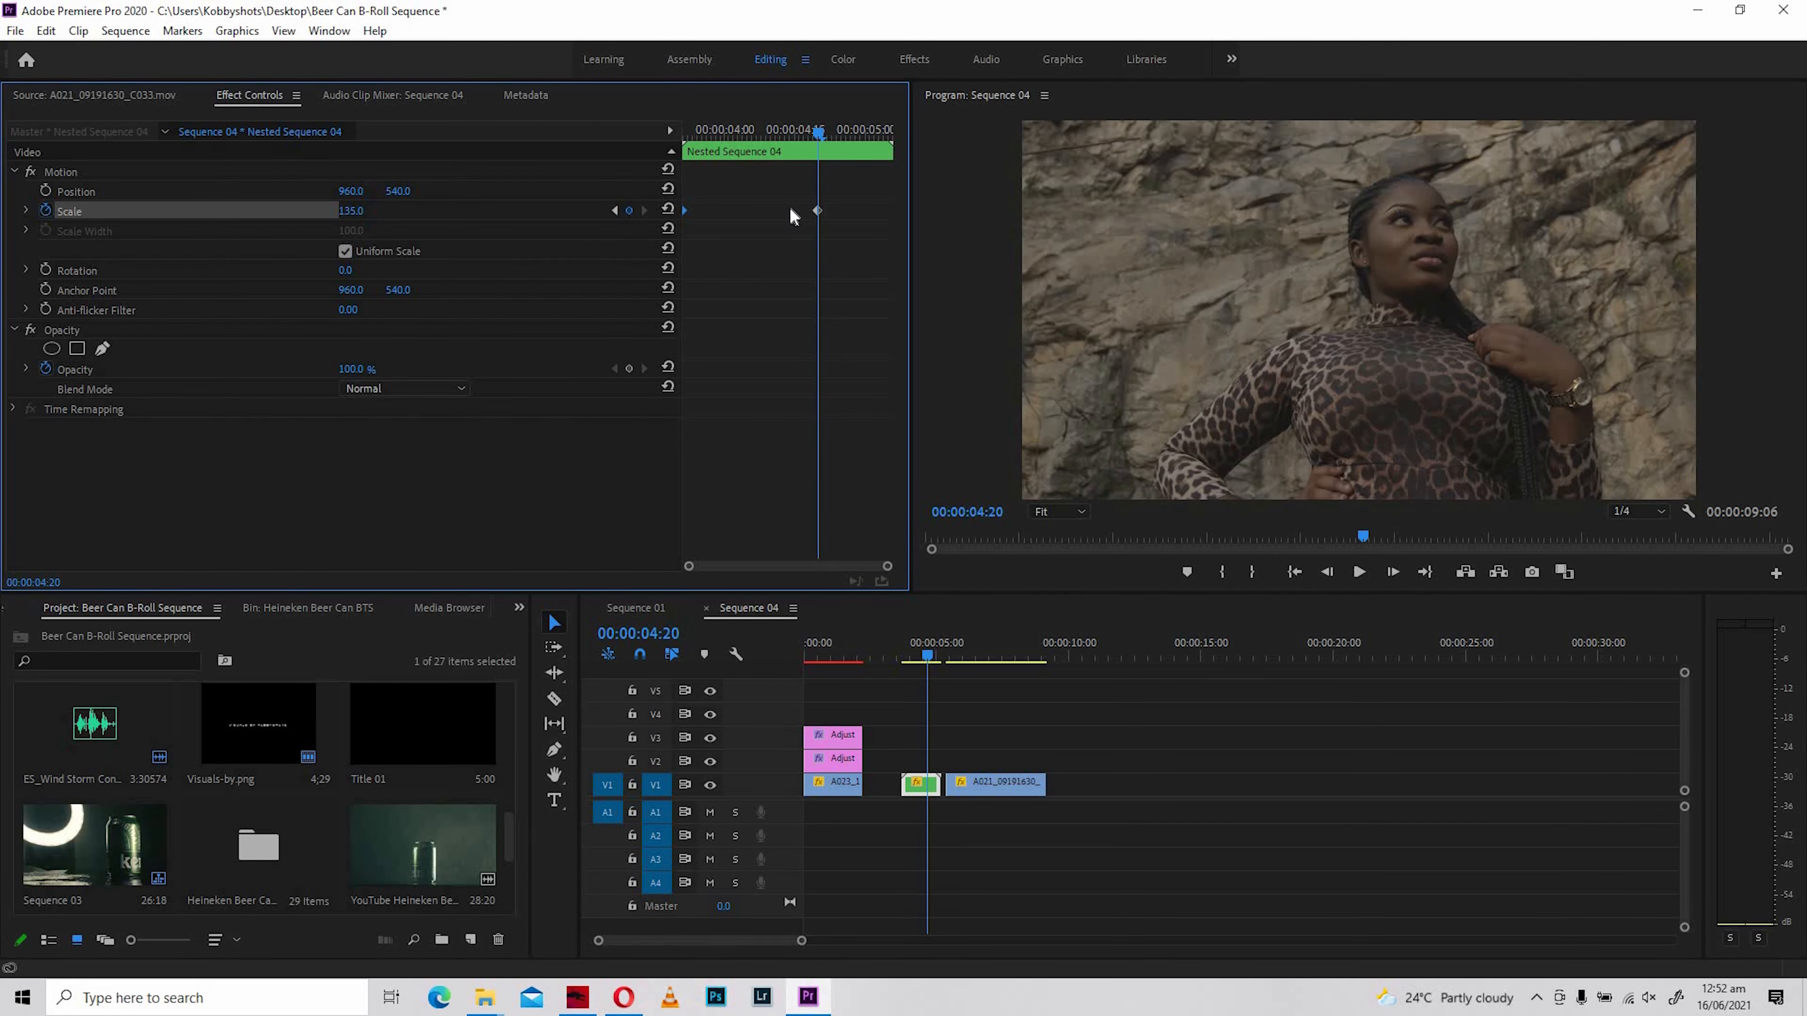
{"action": "left_click_drag", "start_coordinate": [817, 210], "coordinate": [898, 211]}
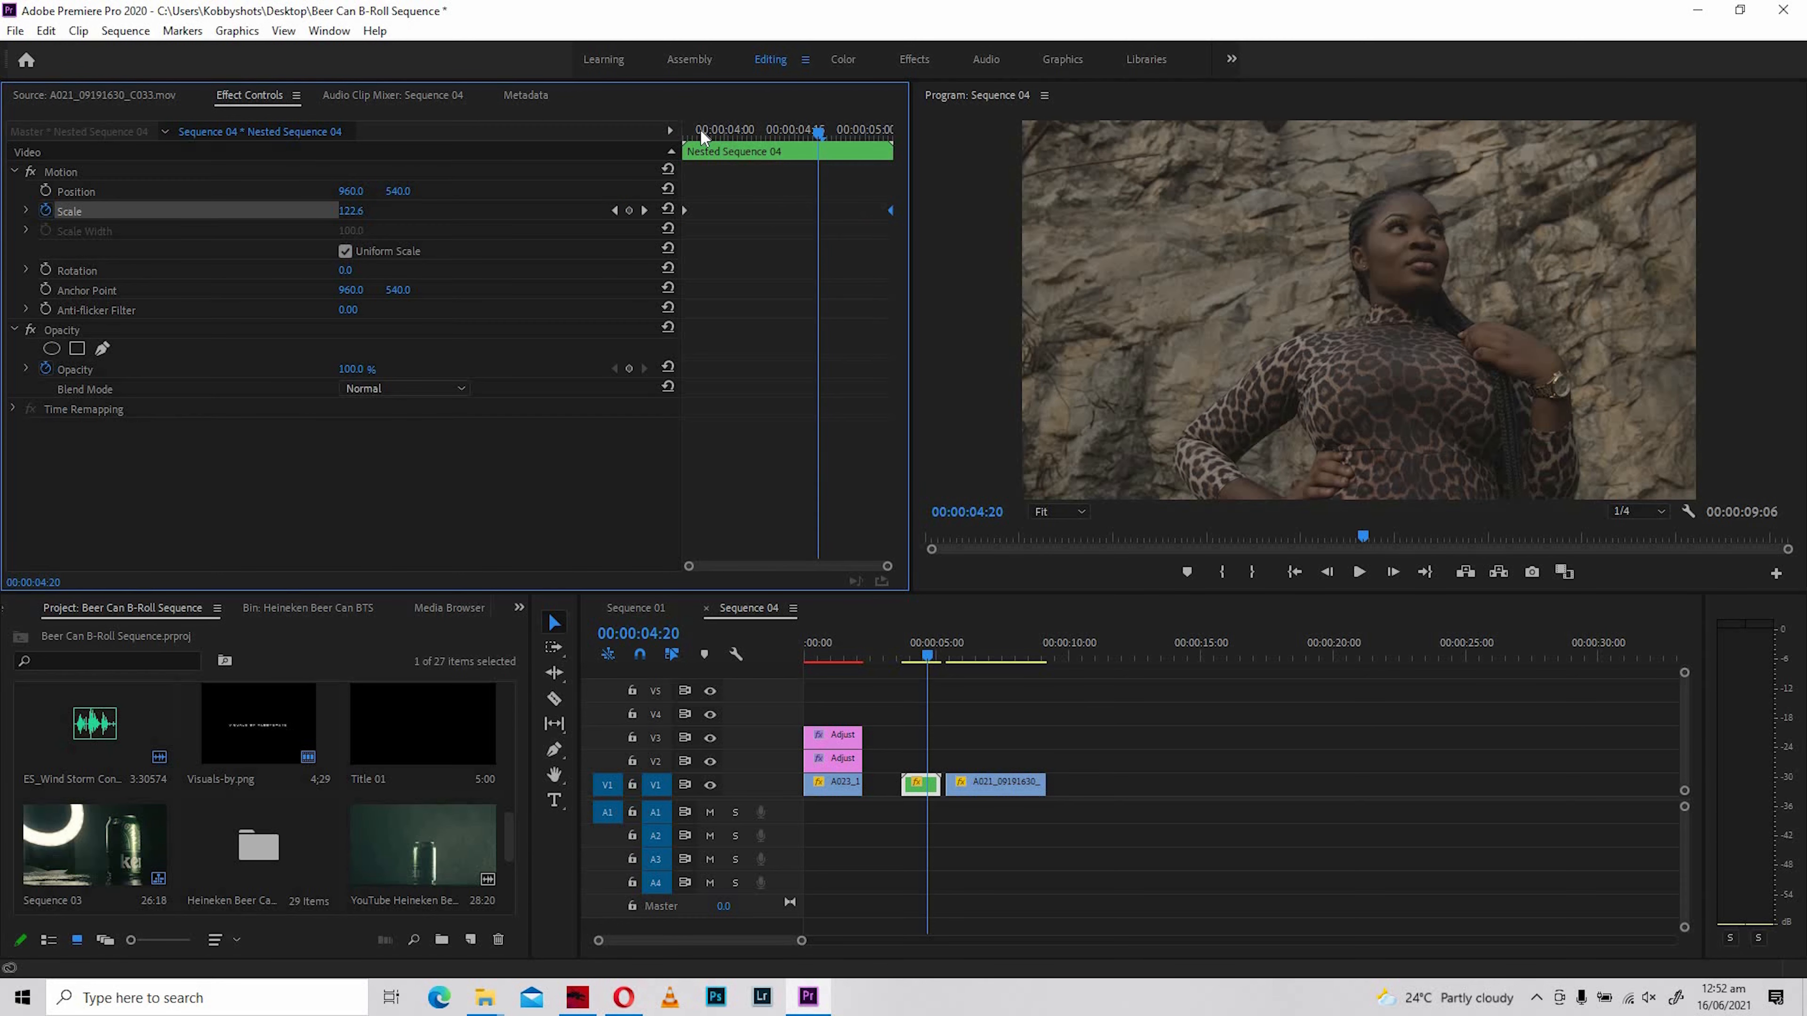
- Play back and scrub Nested Sequence 04 from its start several times to review the zoom
{"action": "left_click_drag", "start_coordinate": [701, 137], "coordinate": [686, 133]}
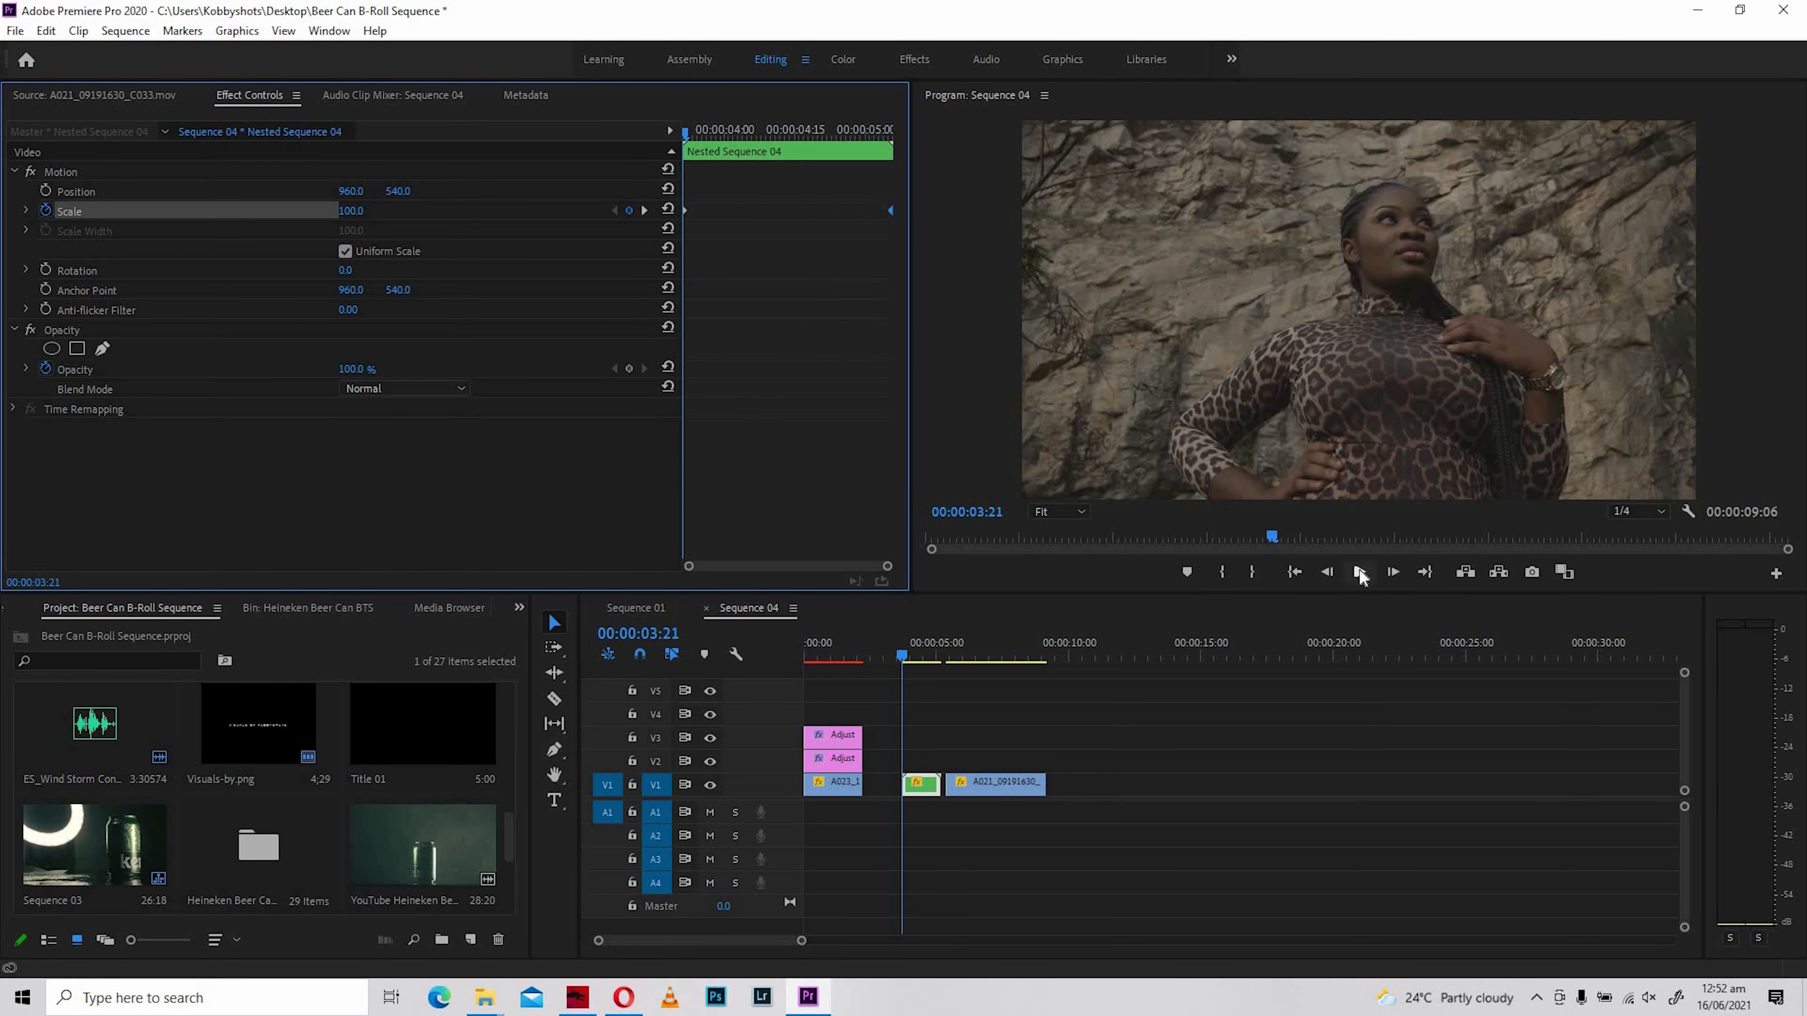
{"action": "left_click", "coordinate": [1359, 573]}
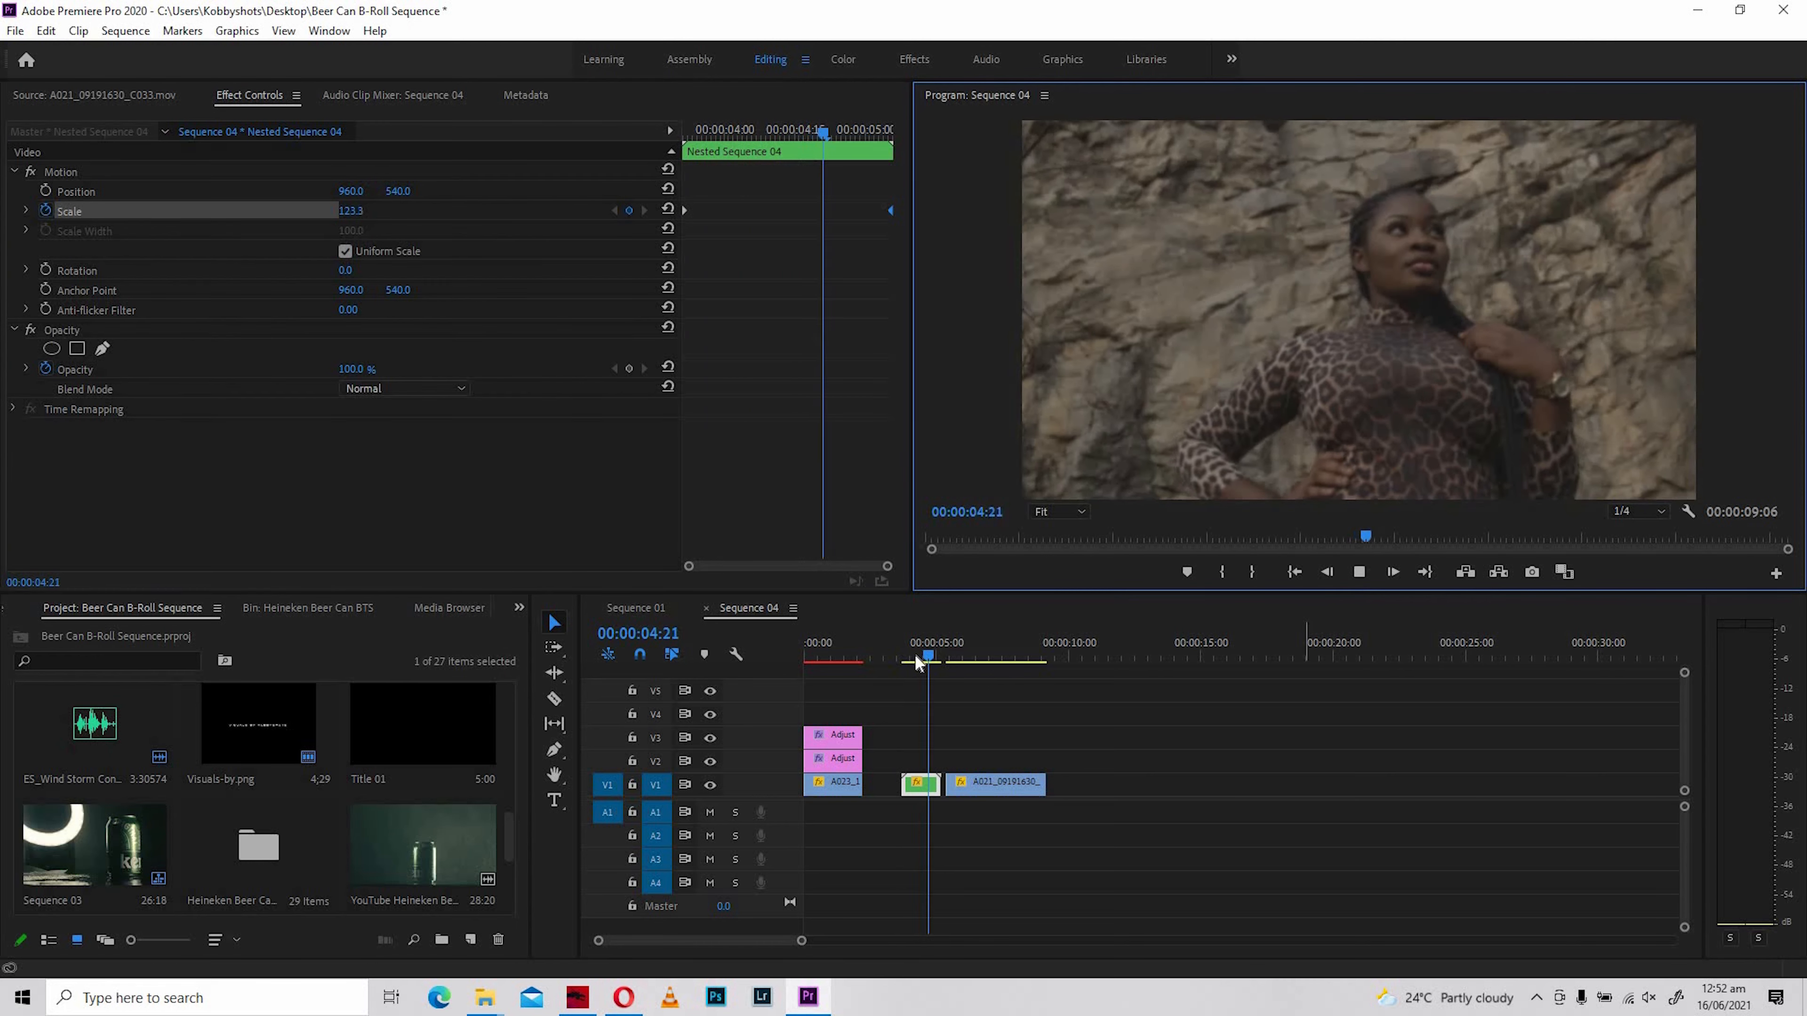
{"action": "mouse_move", "coordinate": [912, 656]}
{"action": "left_mouse_down"}
{"action": "mouse_move", "coordinate": [935, 667]}
{"action": "mouse_move", "coordinate": [906, 668]}
{"action": "left_mouse_up"}
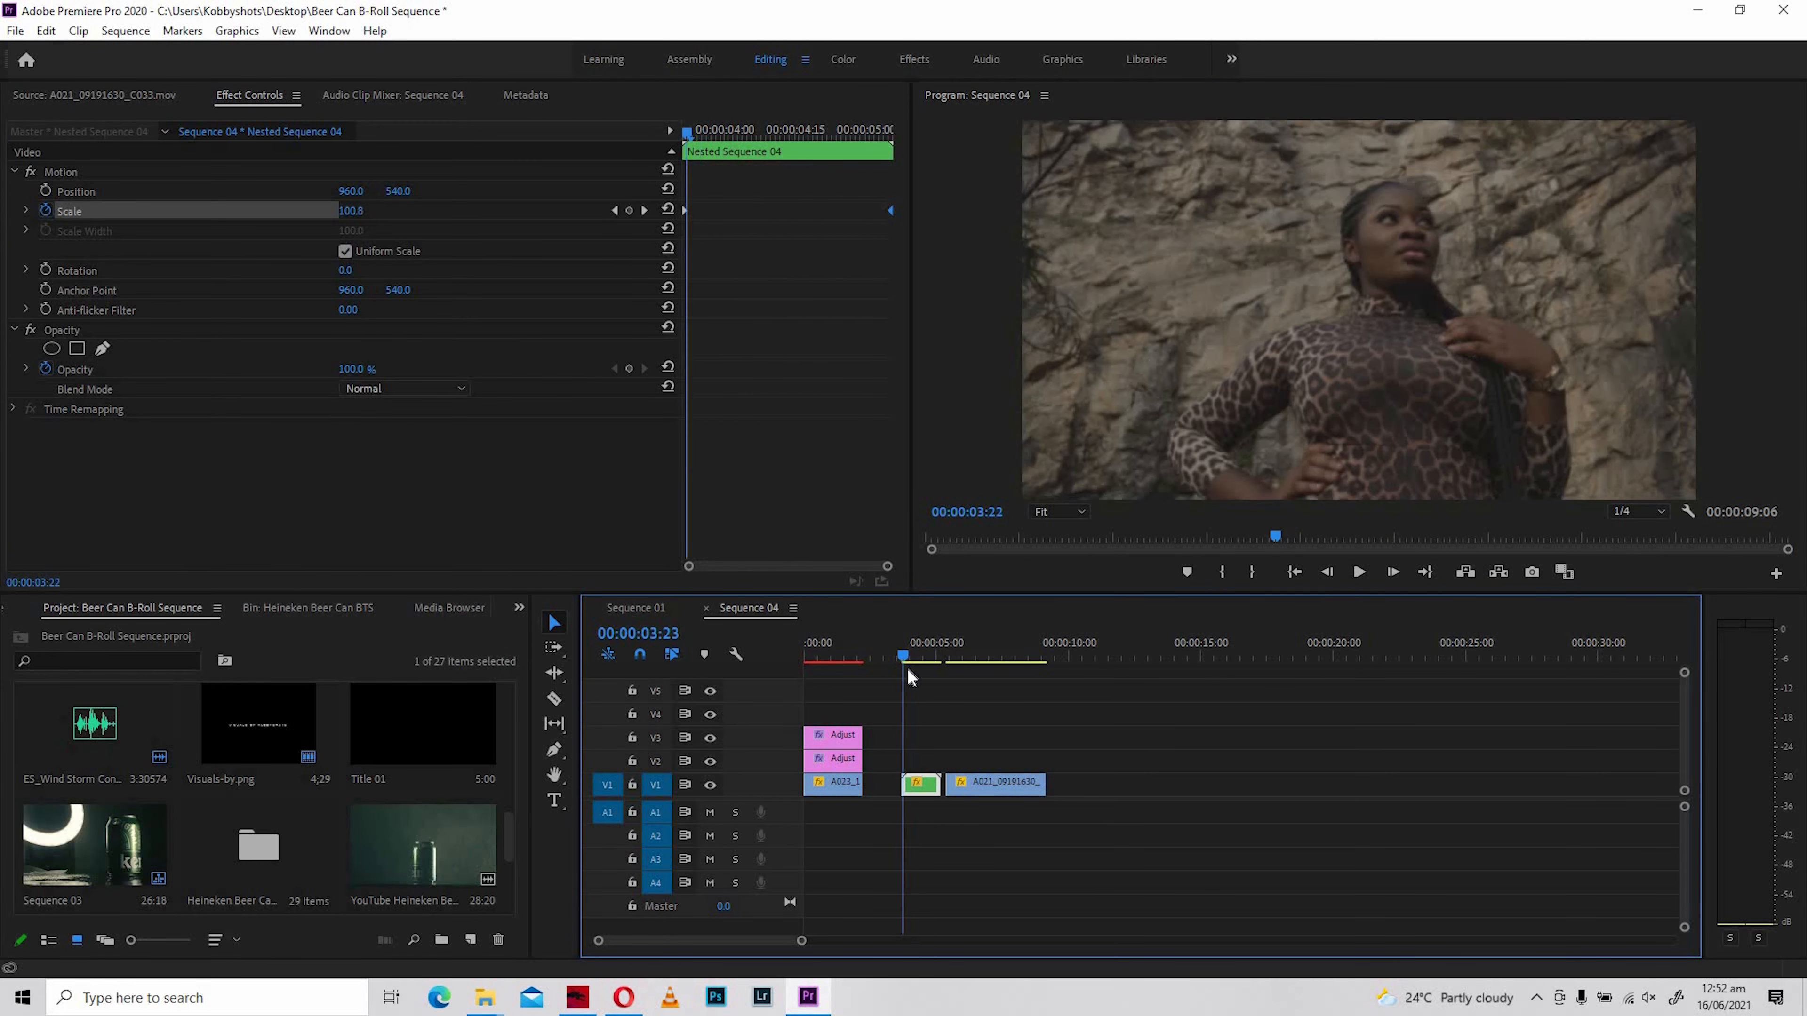
{"action": "key", "text": "space"}
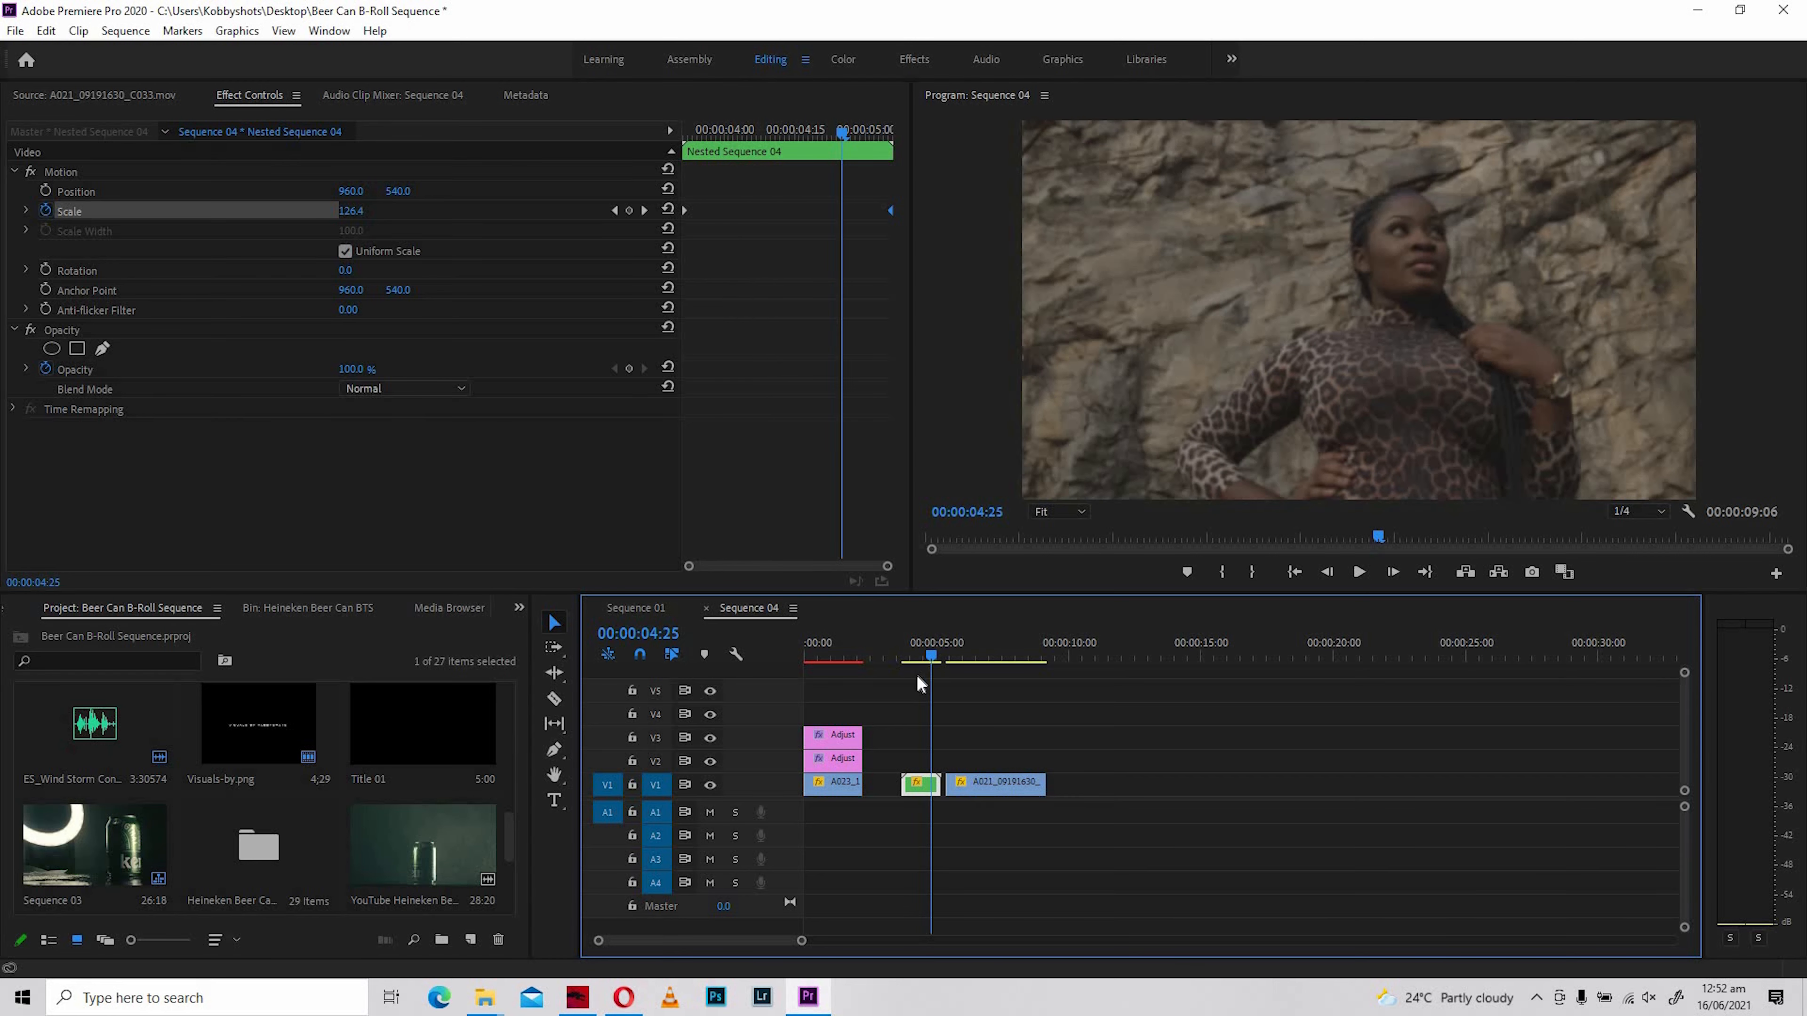
{"action": "key", "text": "space"}
{"action": "left_click", "coordinate": [904, 672]}
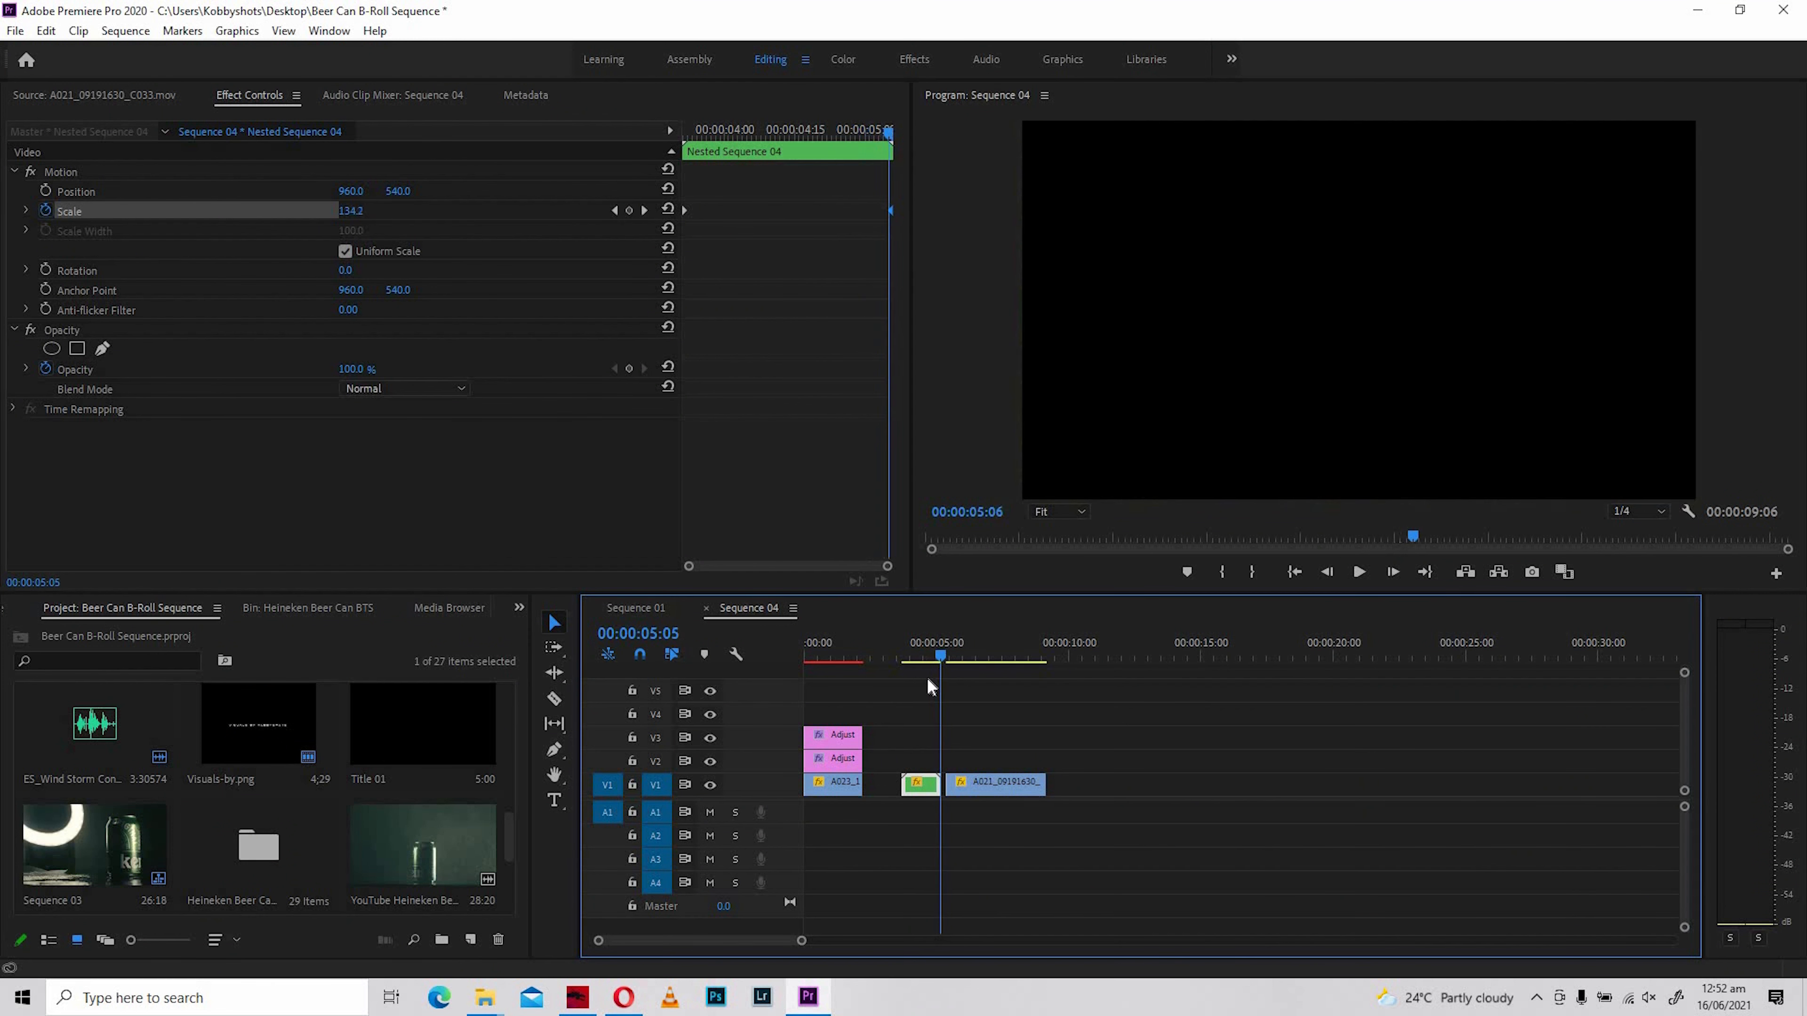
{"action": "key", "text": "space"}
{"action": "left_click", "coordinate": [913, 686]}
{"action": "key", "text": "space"}
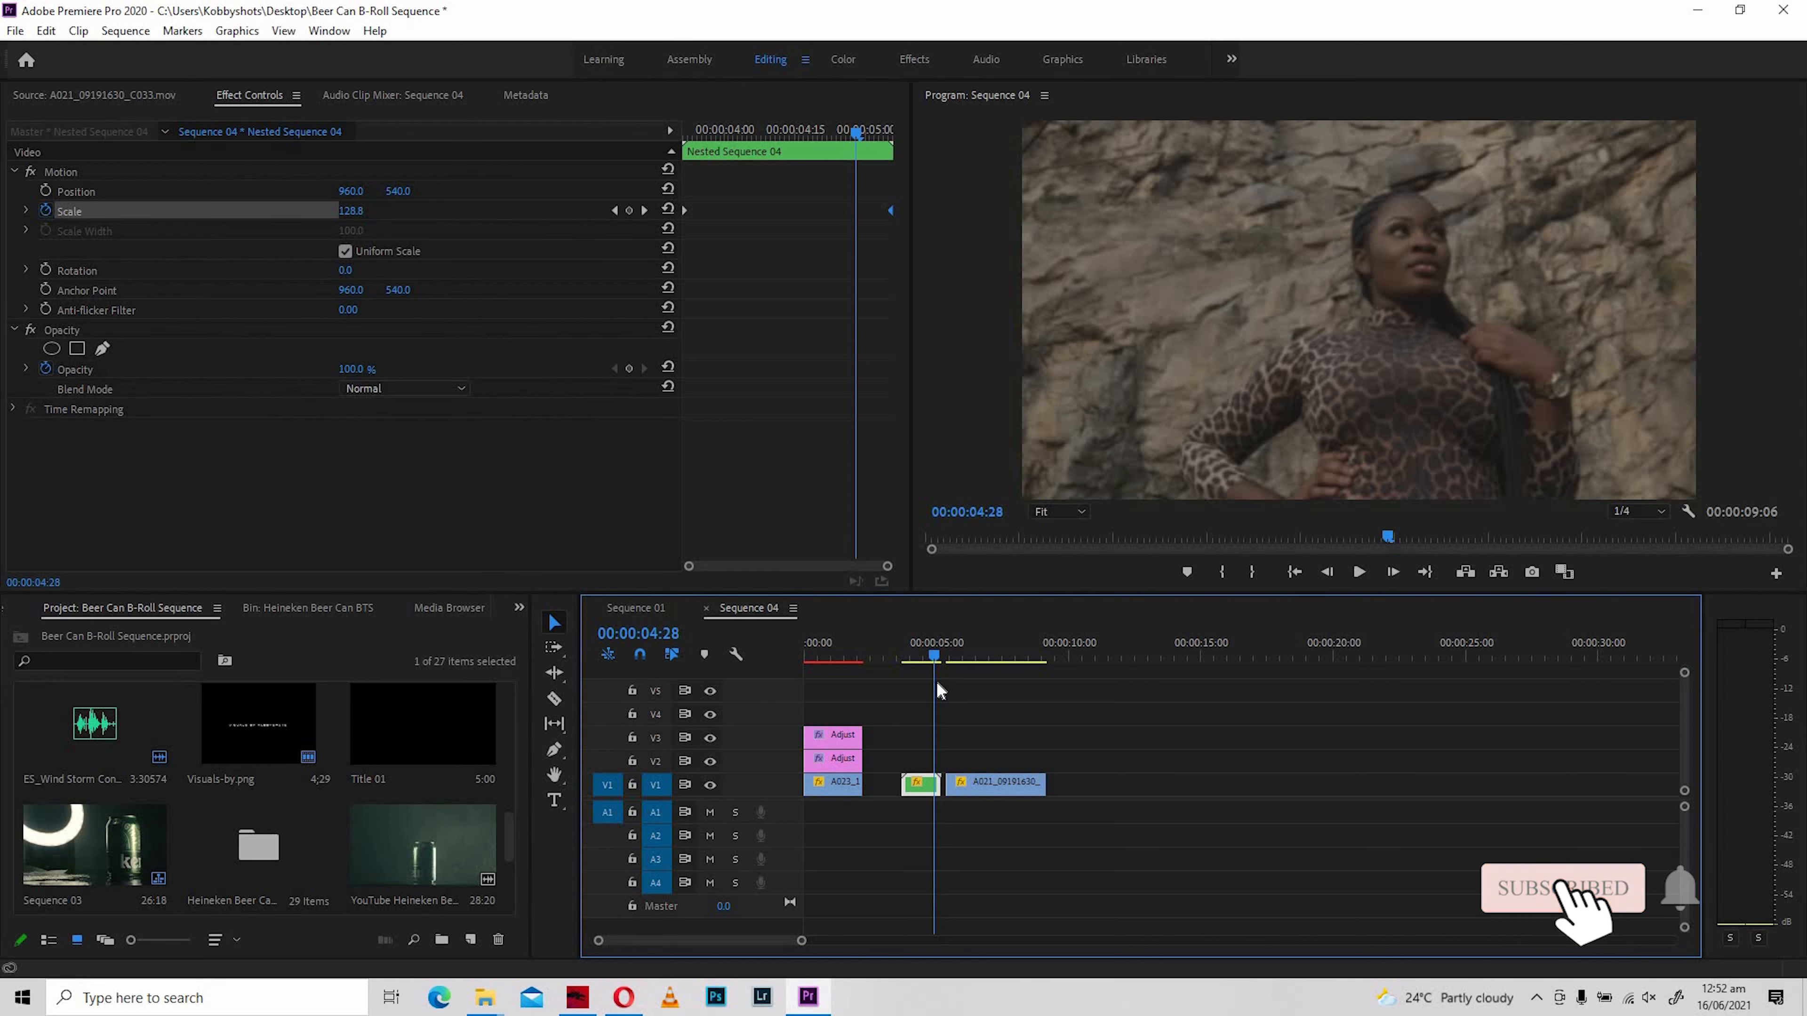
{"action": "left_click", "coordinate": [906, 683]}
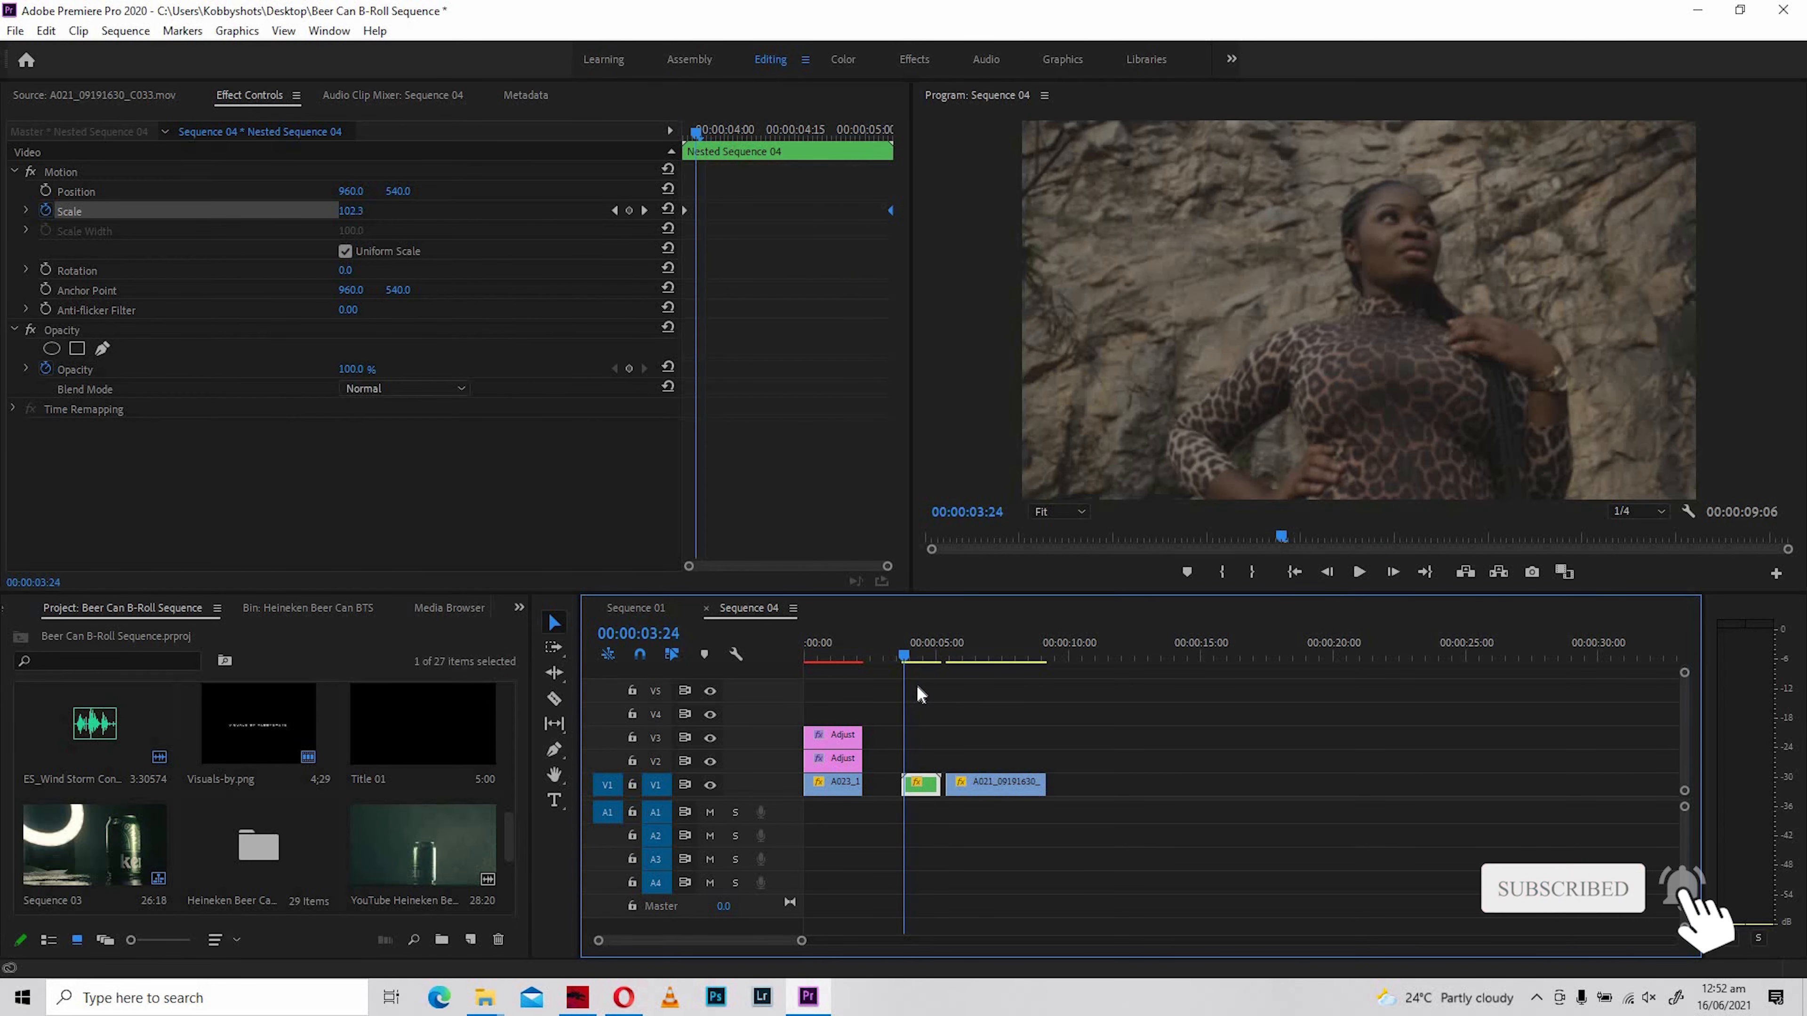
{"action": "mouse_move", "coordinate": [926, 691]}
{"action": "left_mouse_down"}
{"action": "mouse_move", "coordinate": [905, 696]}
{"action": "mouse_move", "coordinate": [930, 699]}
{"action": "mouse_move", "coordinate": [918, 713]}
{"action": "left_mouse_up"}
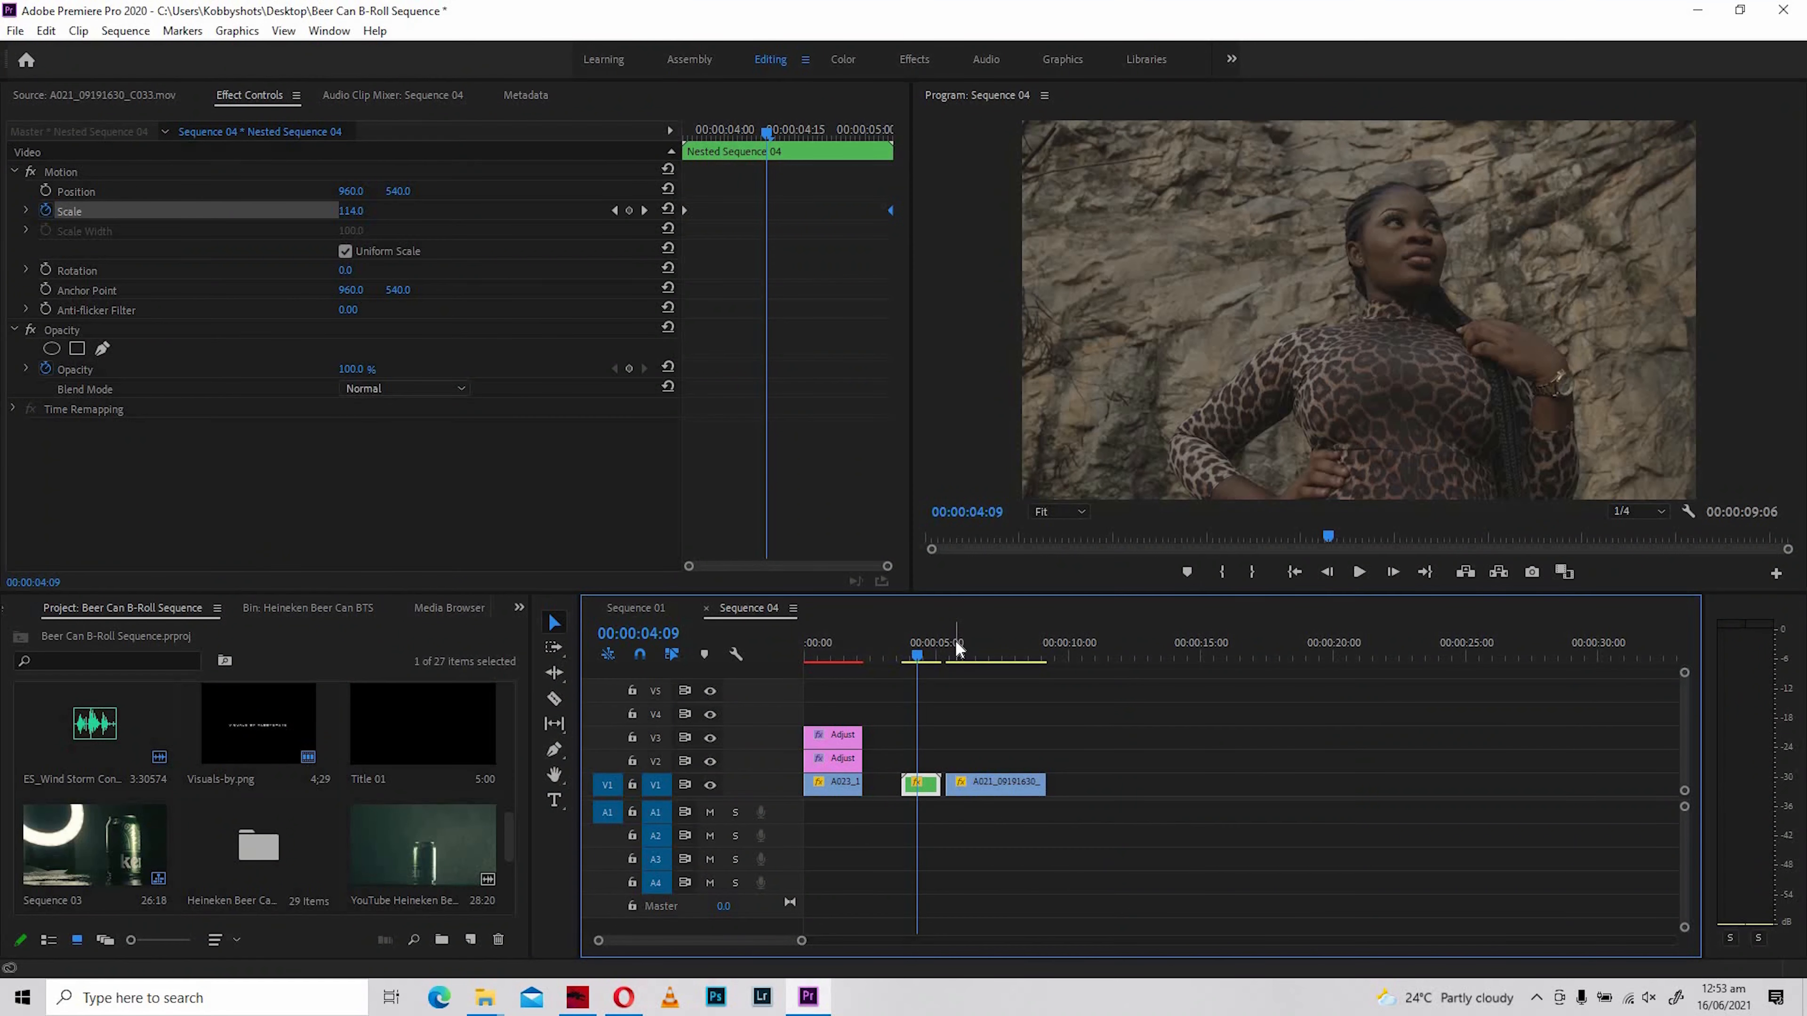
- Preview A021_09191630_C033.mov from near its start in Sequence 04
{"action": "left_click", "coordinate": [955, 649]}
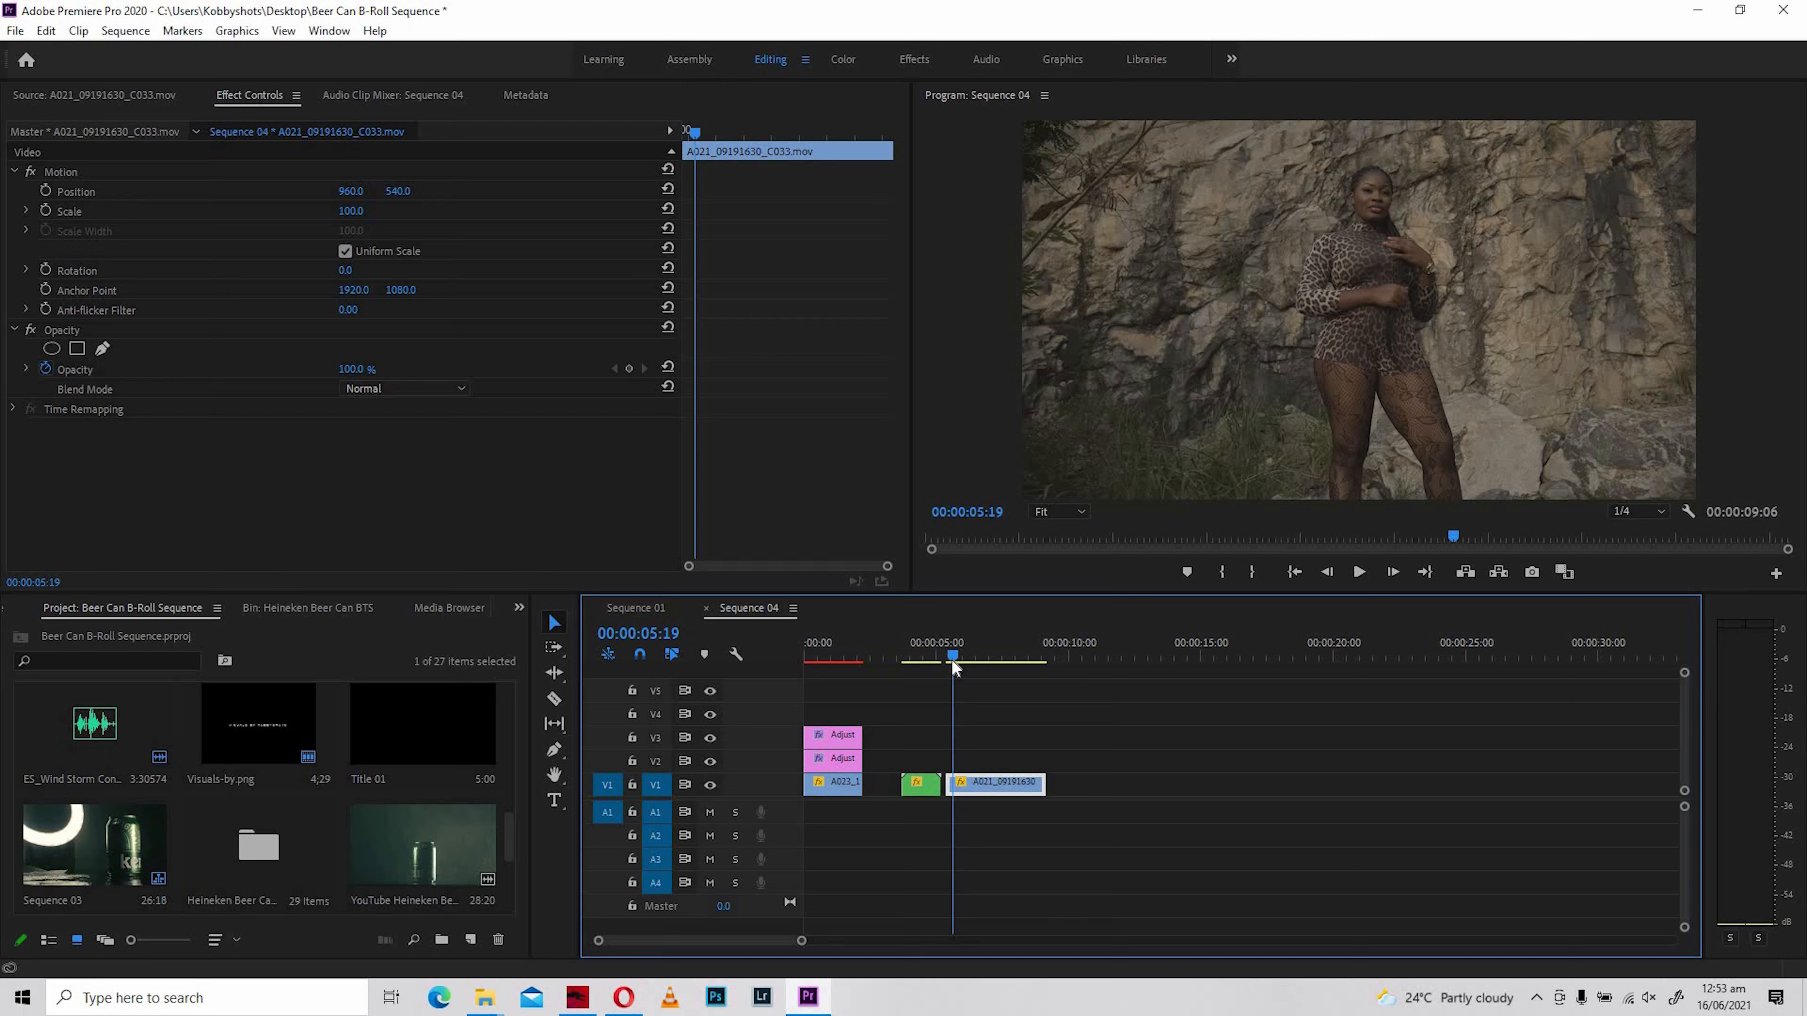
{"action": "key", "text": "Left"}
{"action": "key", "text": "Left"}
{"action": "key", "text": "space"}
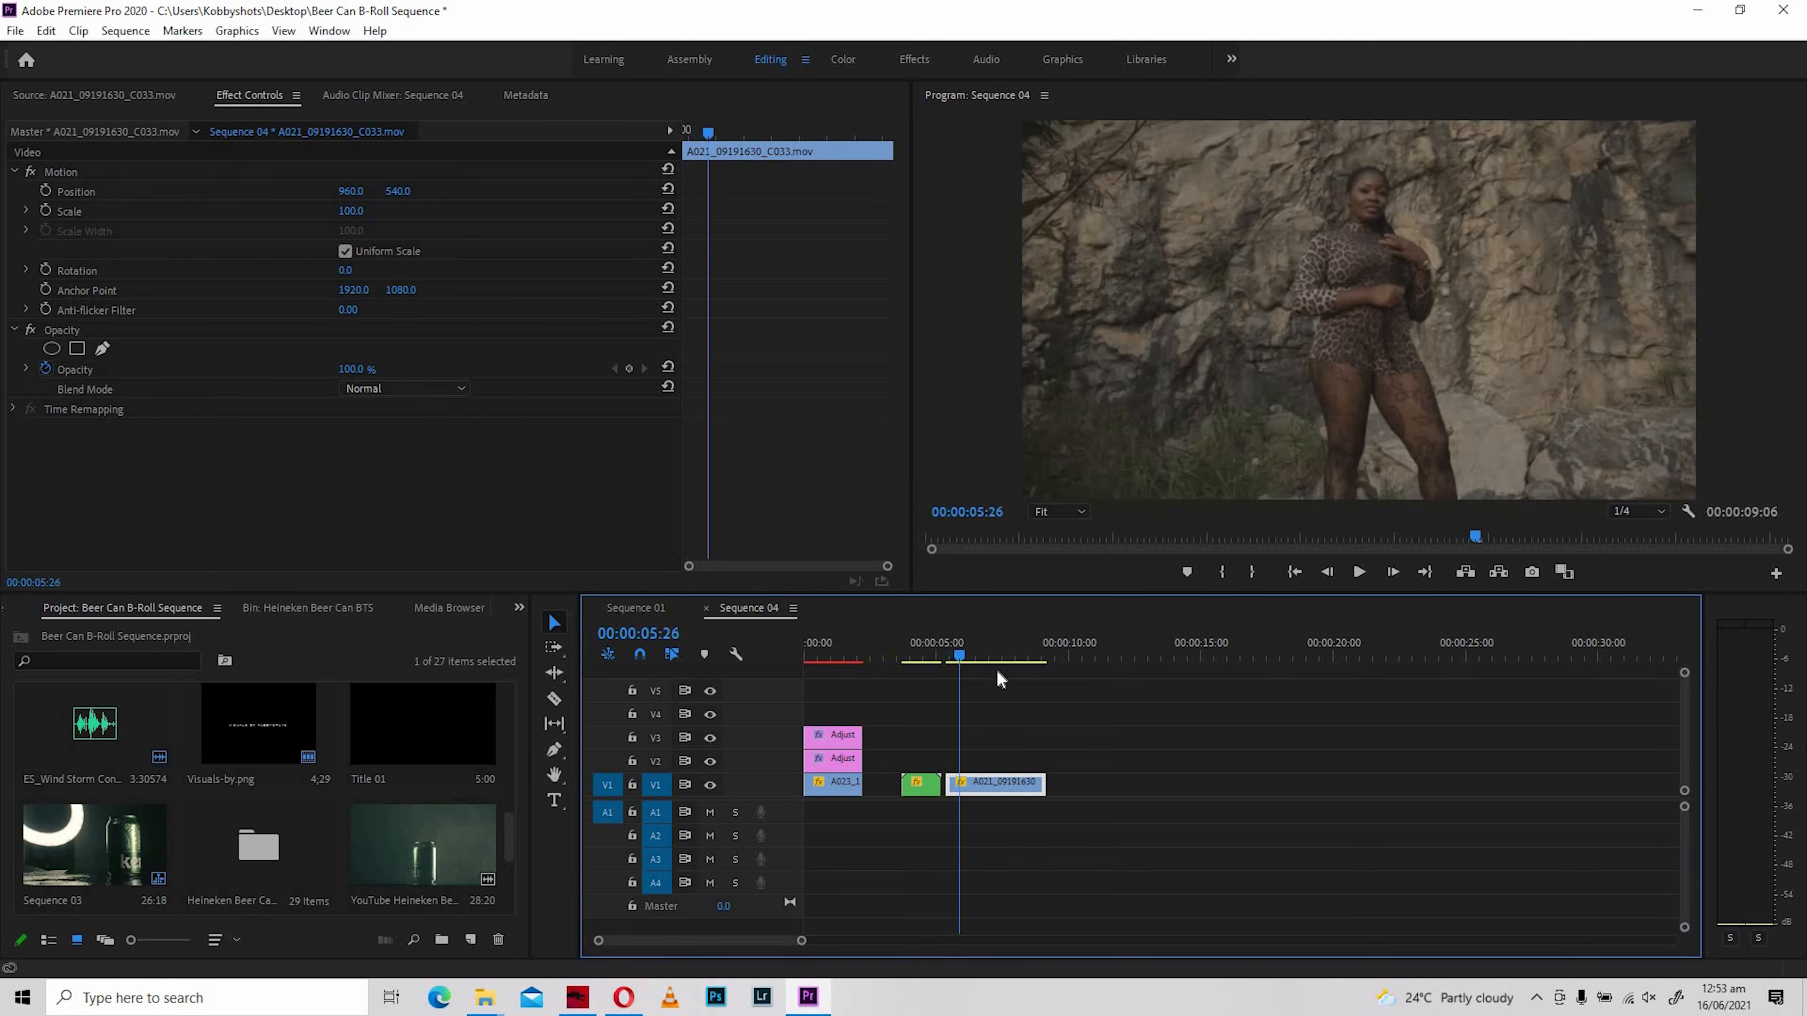
{"action": "left_click_drag", "start_coordinate": [1025, 680], "coordinate": [953, 737]}
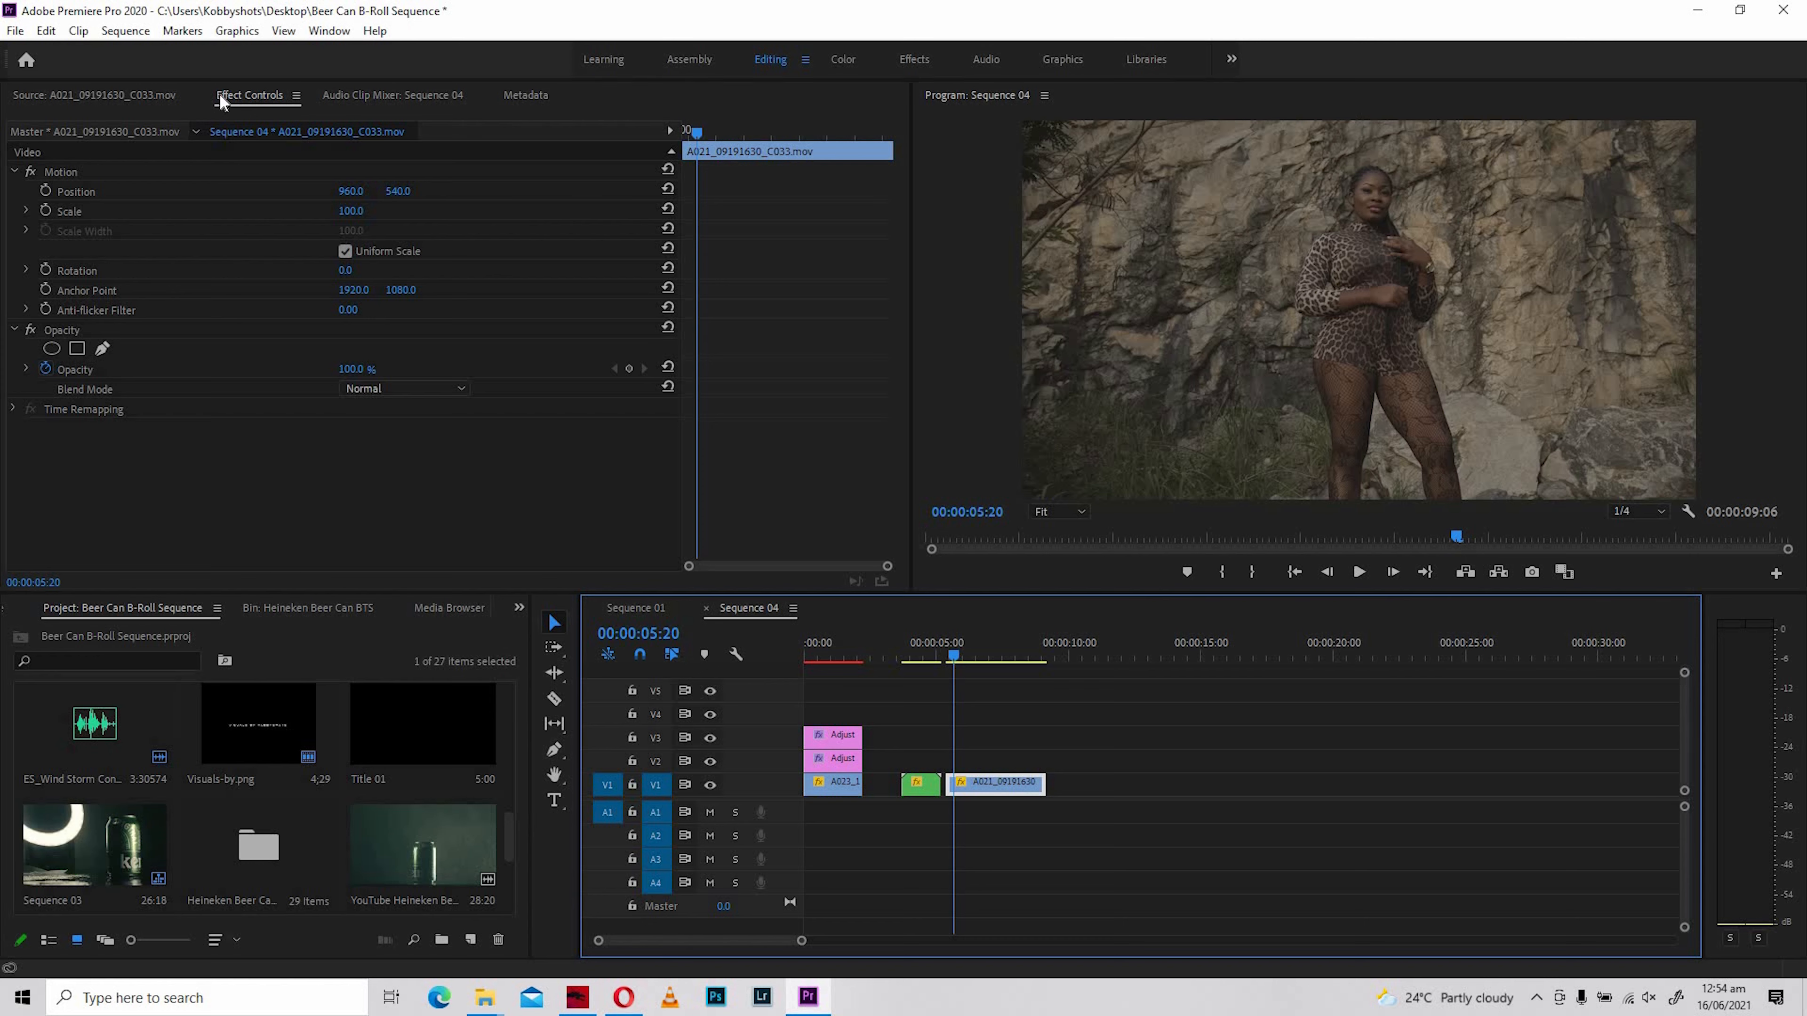
- Try Scale values of 125 and 116 on A021_09191630_C033.mov without keyframes and undo the change
{"action": "mouse_move", "coordinate": [350, 211]}
{"action": "left_mouse_down"}
{"action": "mouse_move", "coordinate": [427, 211]}
{"action": "mouse_move", "coordinate": [374, 211]}
{"action": "left_mouse_up"}
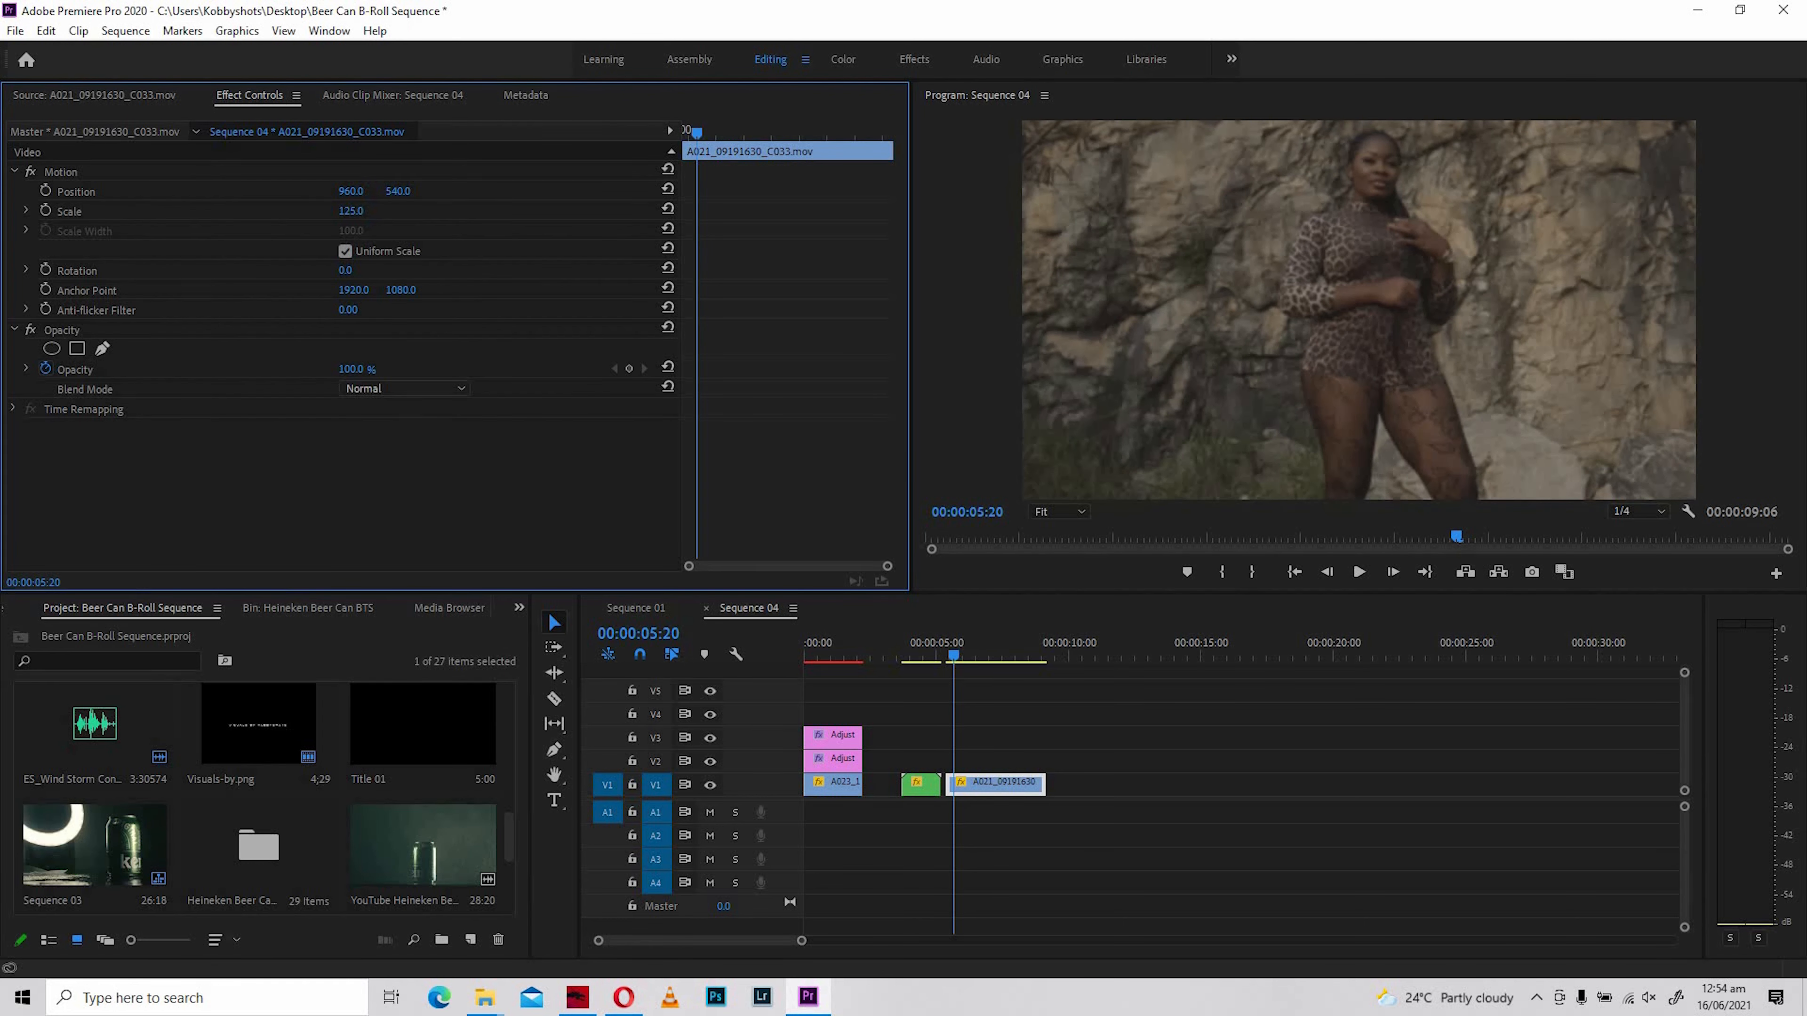
{"action": "left_click_drag", "start_coordinate": [374, 211], "coordinate": [365, 211]}
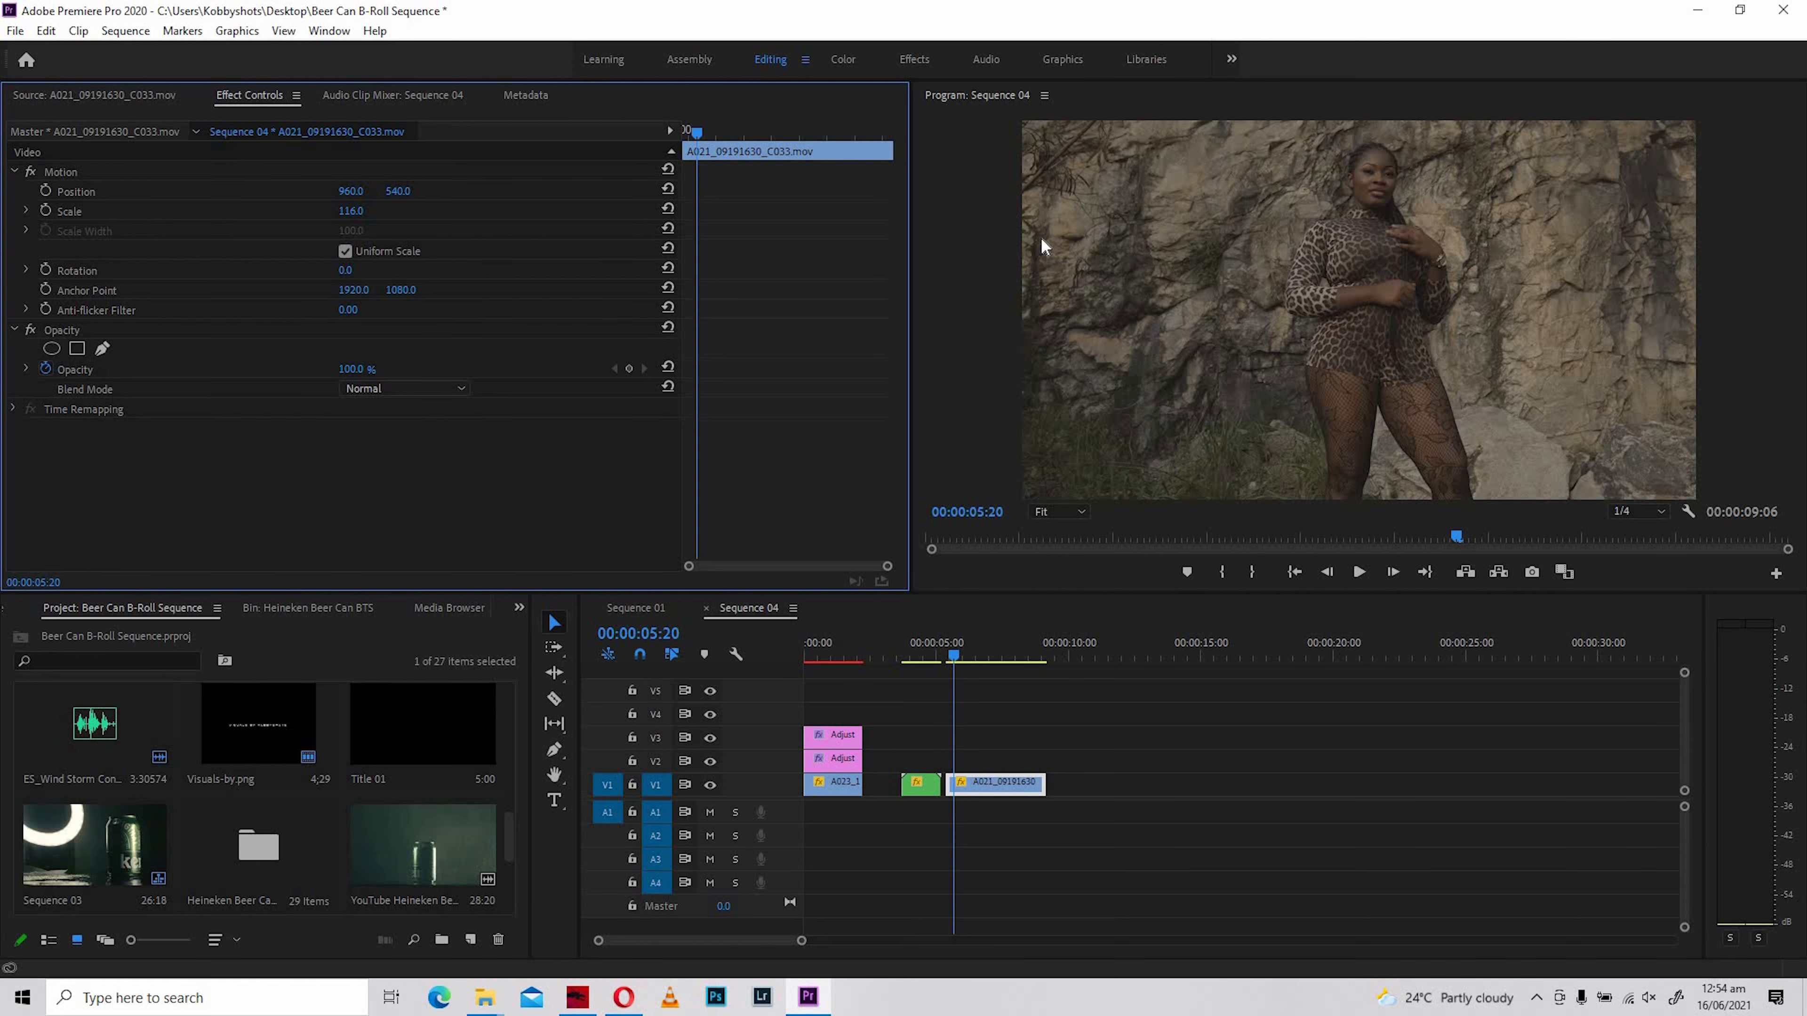
{"action": "key", "text": "ctrl+z"}
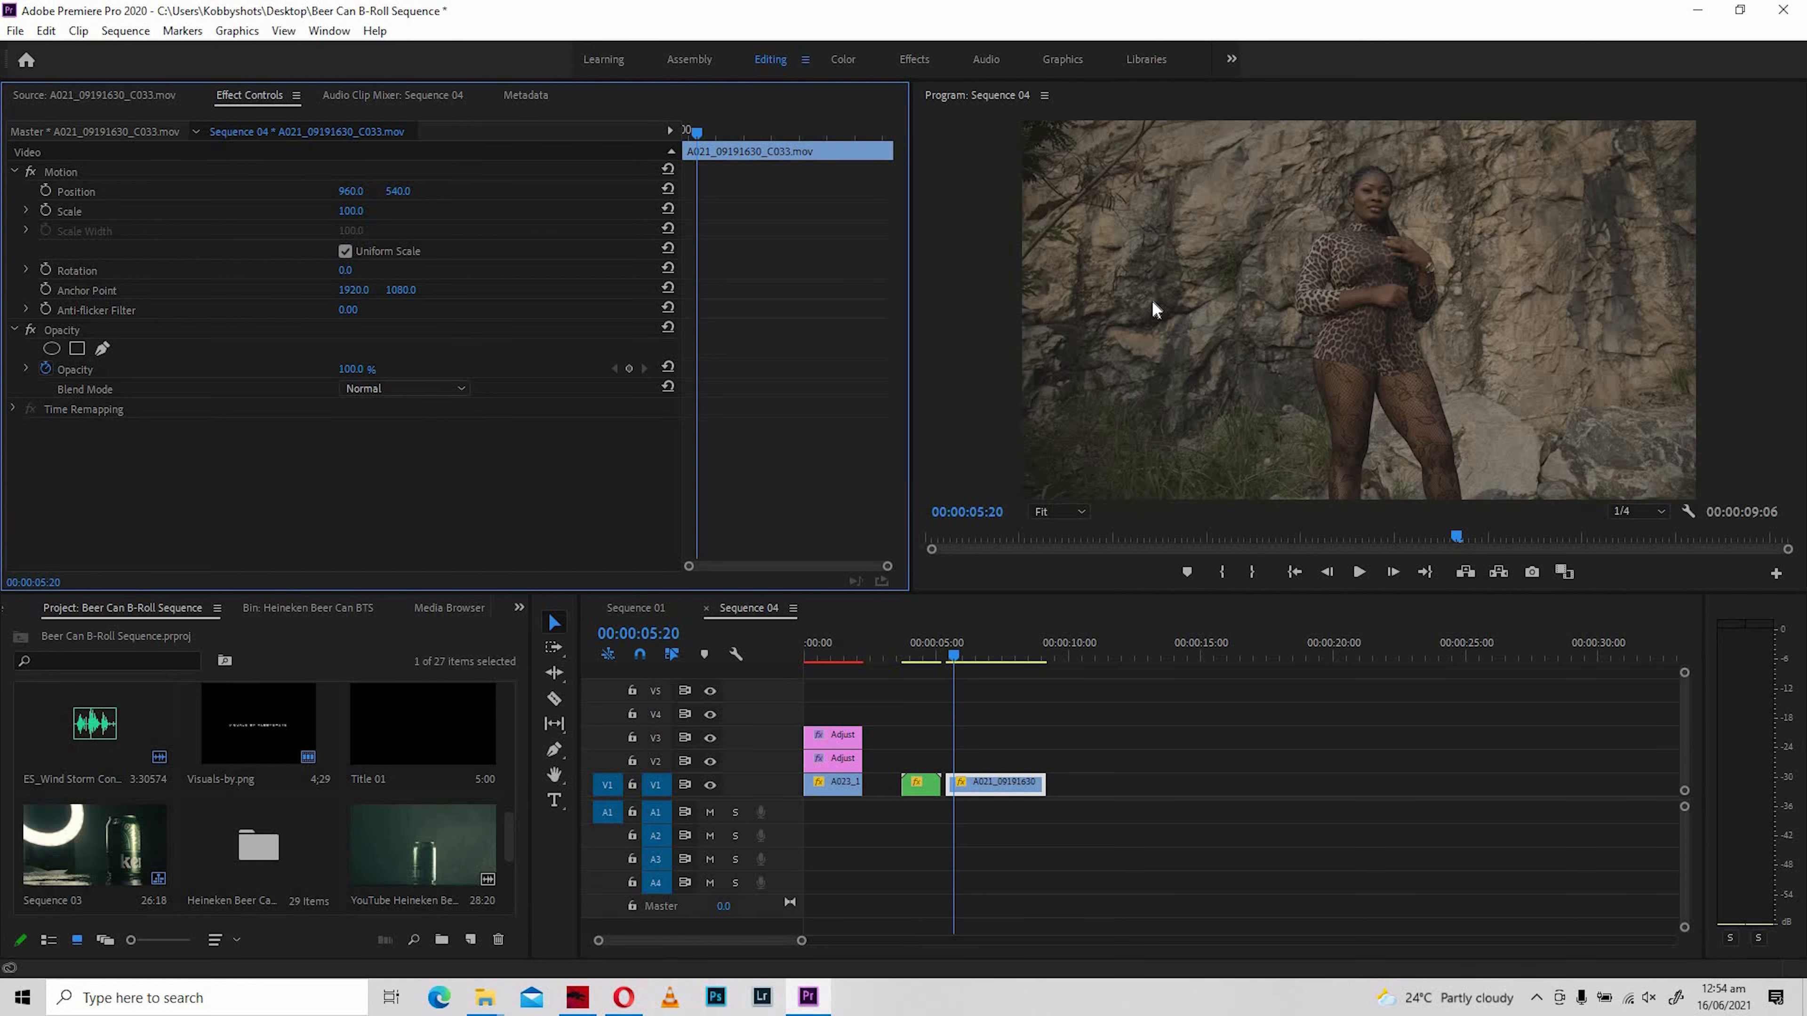
- Keyframe the Scale of A021_09191630_C033.mov from 100 at the clip's start to 165 at its end
{"action": "left_click", "coordinate": [951, 659]}
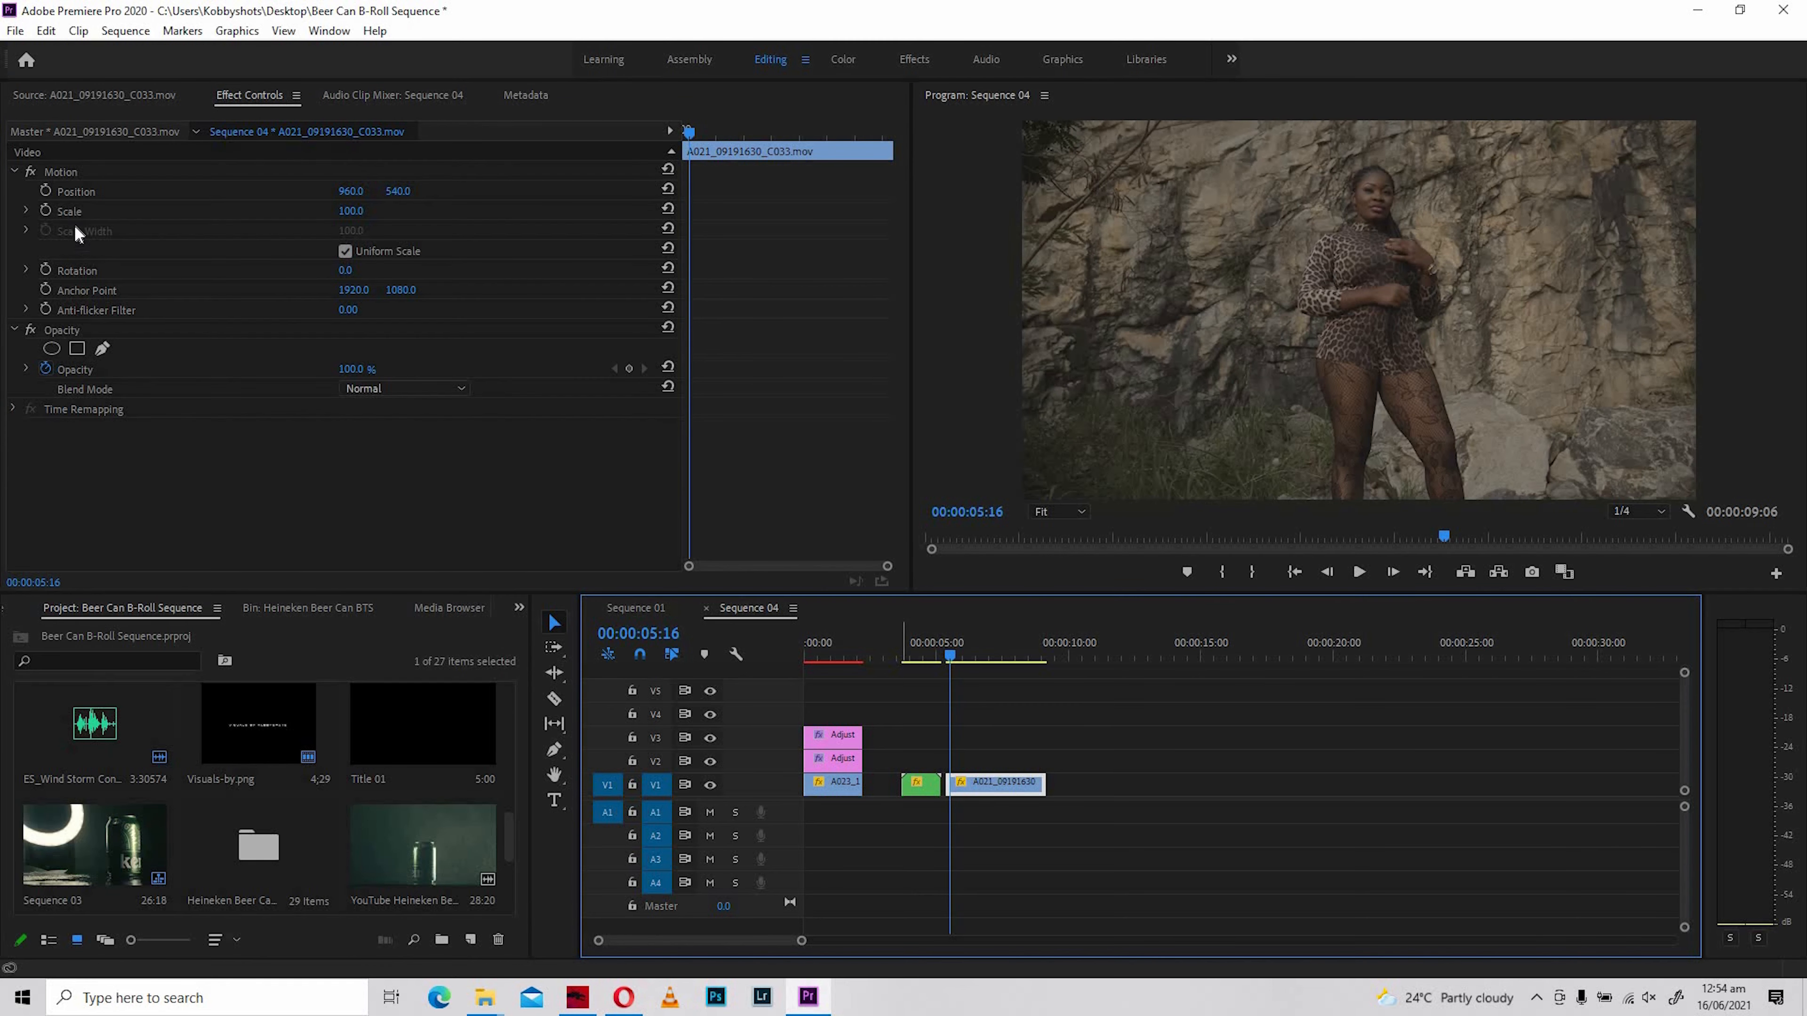
{"action": "left_click", "coordinate": [46, 210]}
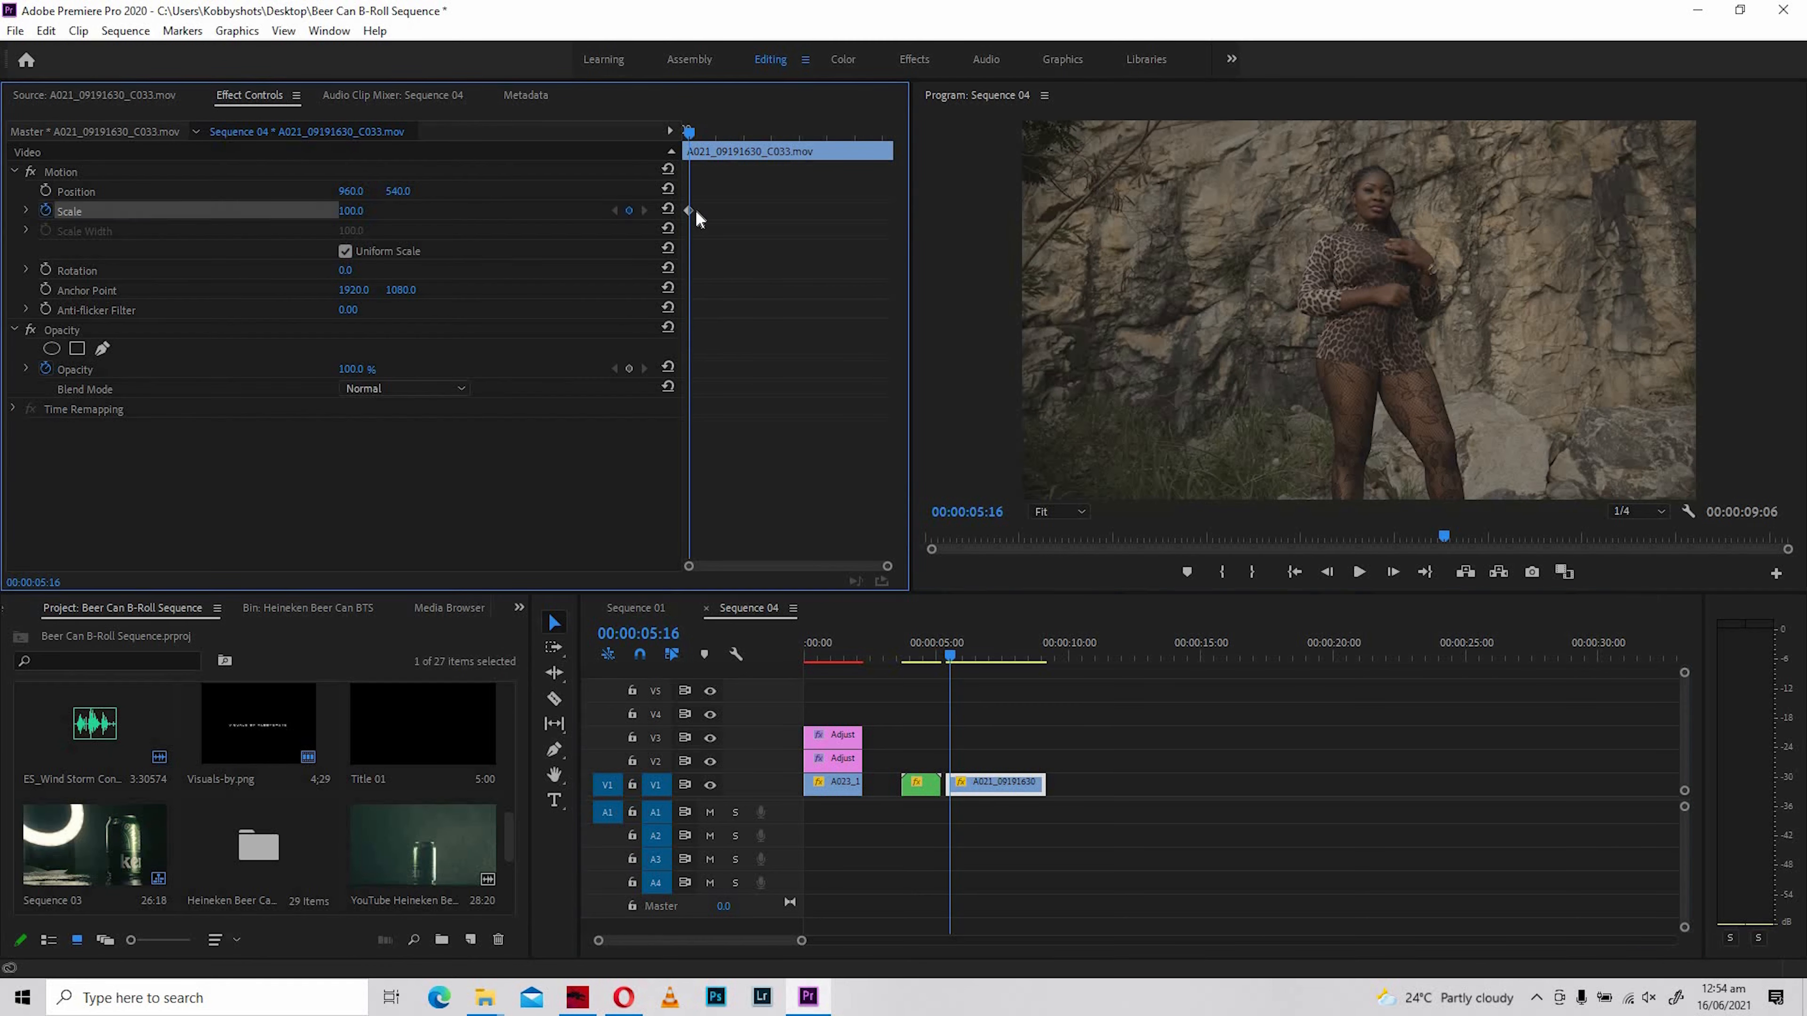
{"action": "left_click_drag", "start_coordinate": [820, 133], "coordinate": [842, 139]}
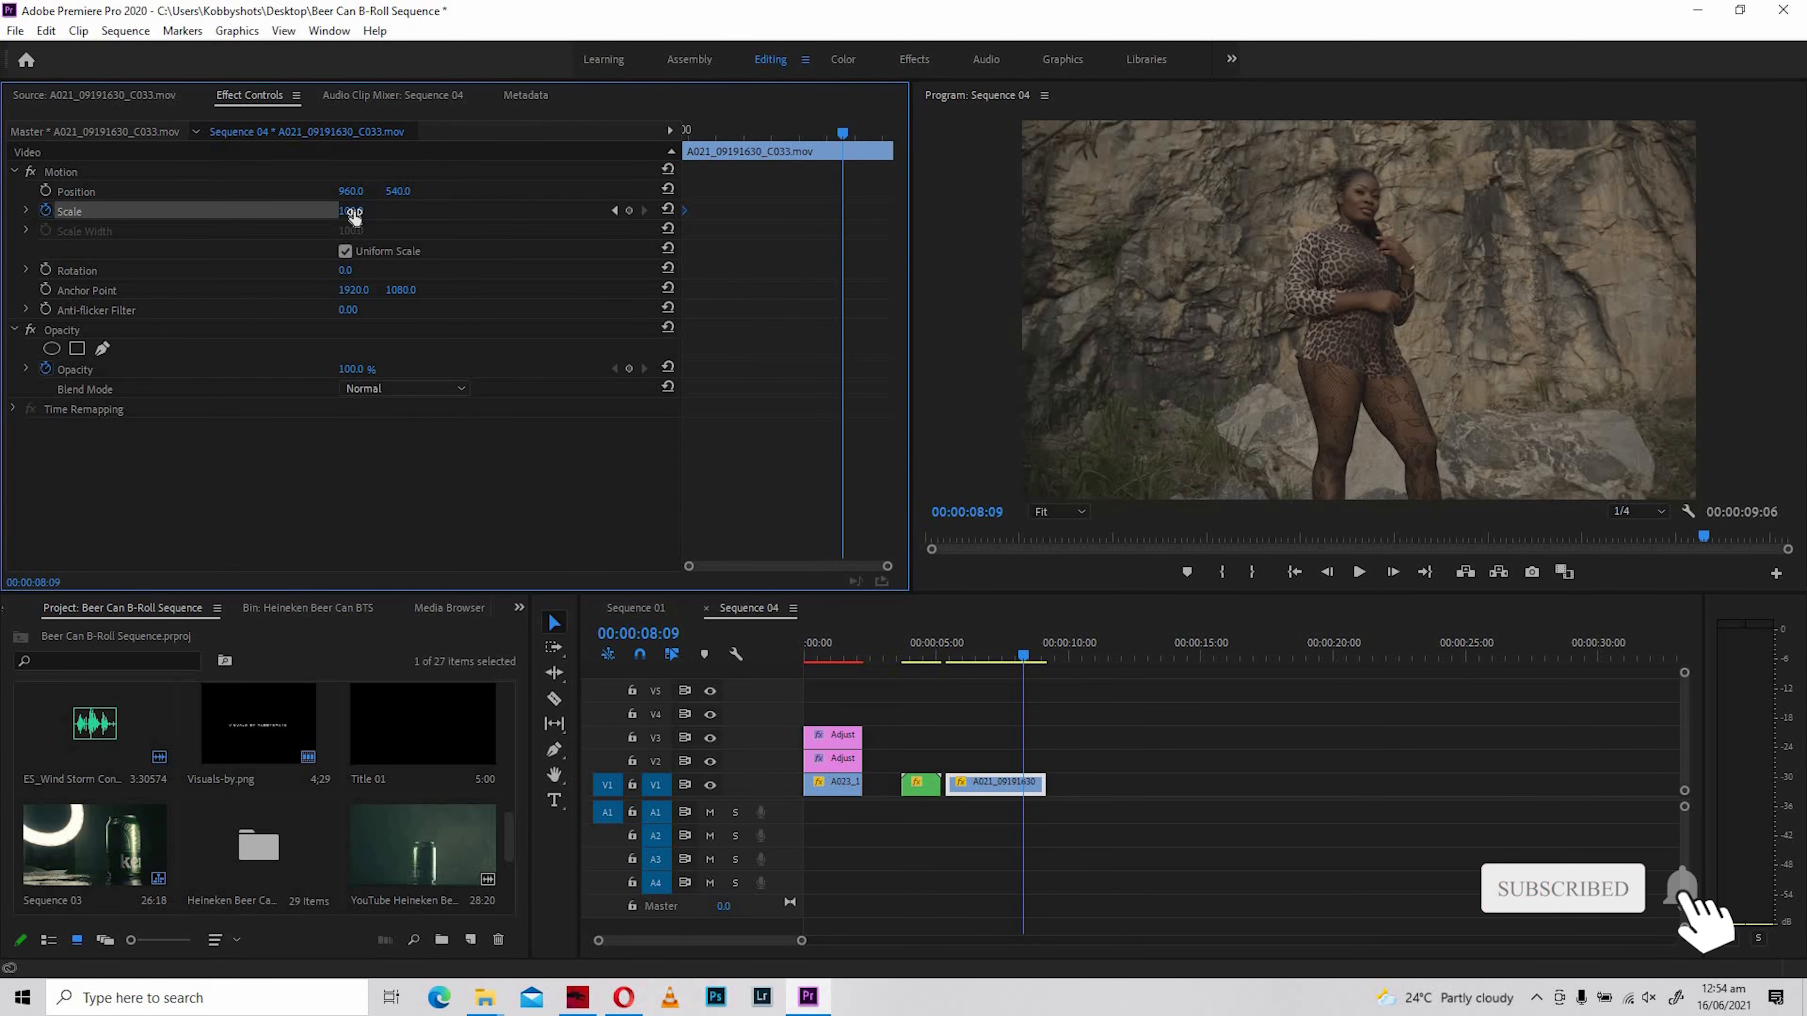
{"action": "mouse_move", "coordinate": [350, 211]}
{"action": "left_mouse_down"}
{"action": "mouse_move", "coordinate": [403, 211]}
{"action": "mouse_move", "coordinate": [362, 211]}
{"action": "left_mouse_up"}
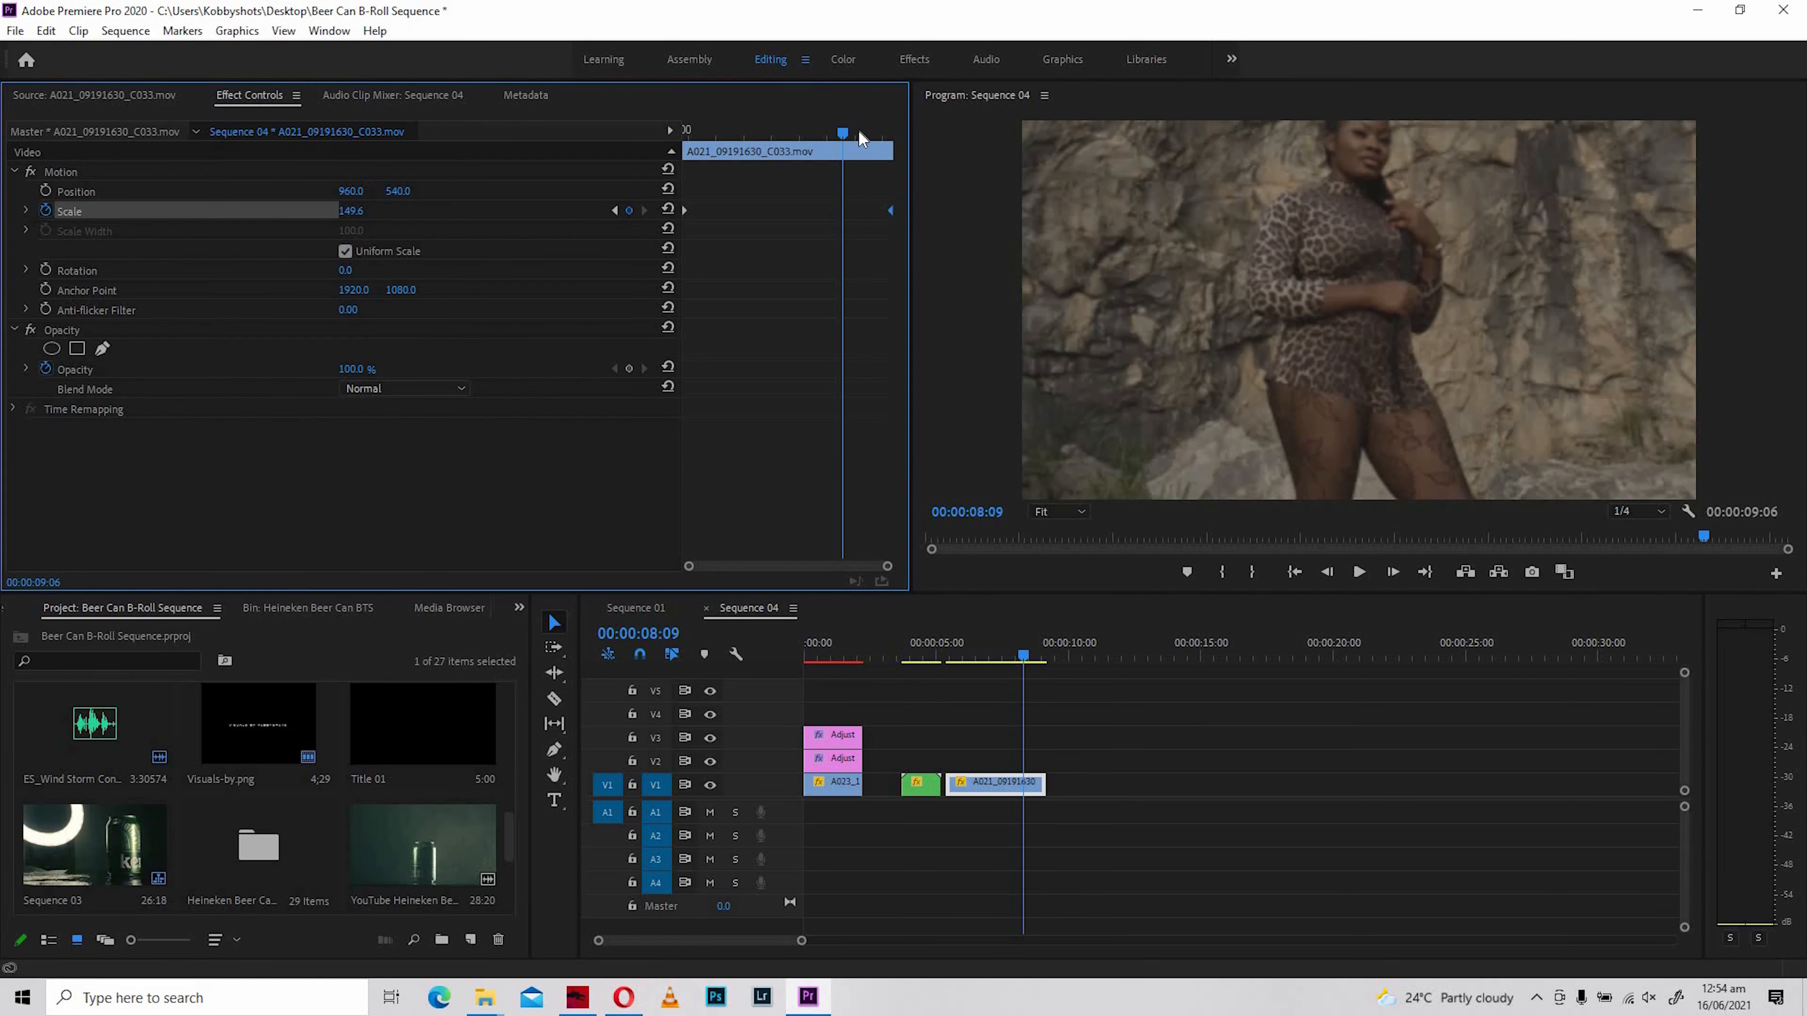
- Play back and scrub A021_09191630_C033.mov from start to end to check how the zoom frames the subject
{"action": "mouse_move", "coordinate": [858, 131]}
{"action": "left_mouse_down"}
{"action": "mouse_move", "coordinate": [888, 136]}
{"action": "mouse_move", "coordinate": [868, 140]}
{"action": "left_mouse_up"}
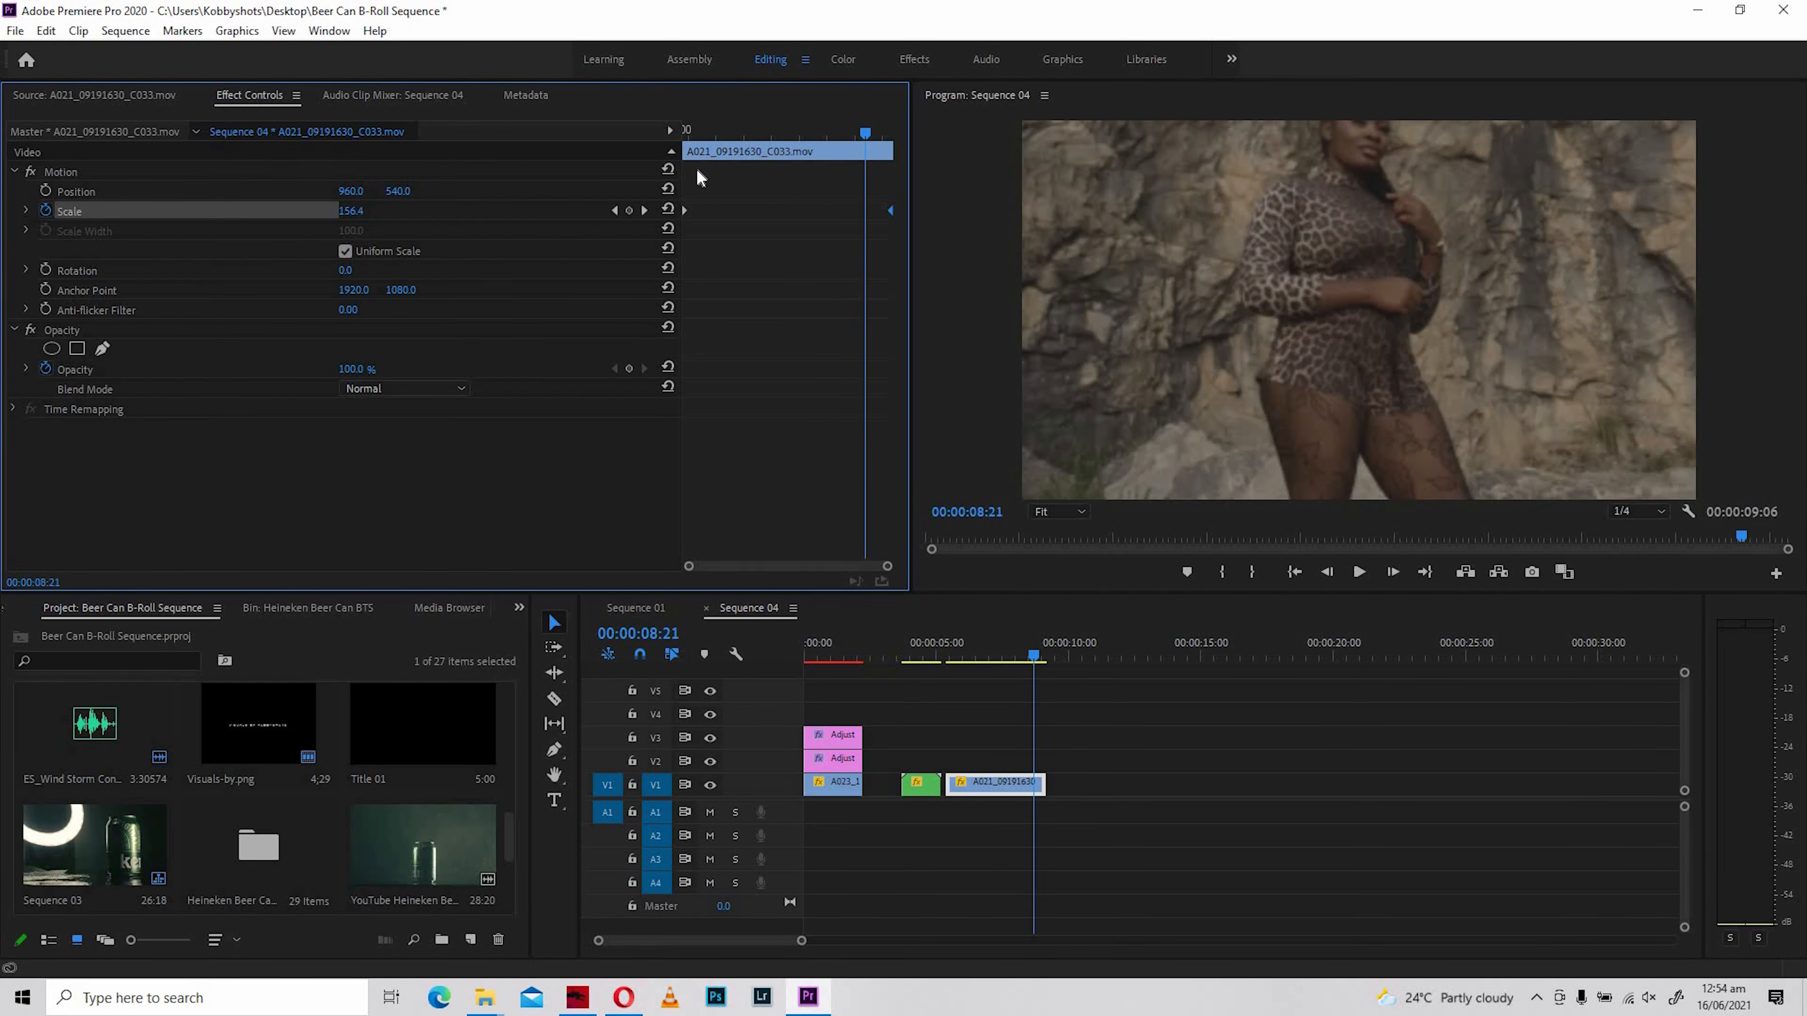
{"action": "left_click_drag", "start_coordinate": [697, 171], "coordinate": [688, 174]}
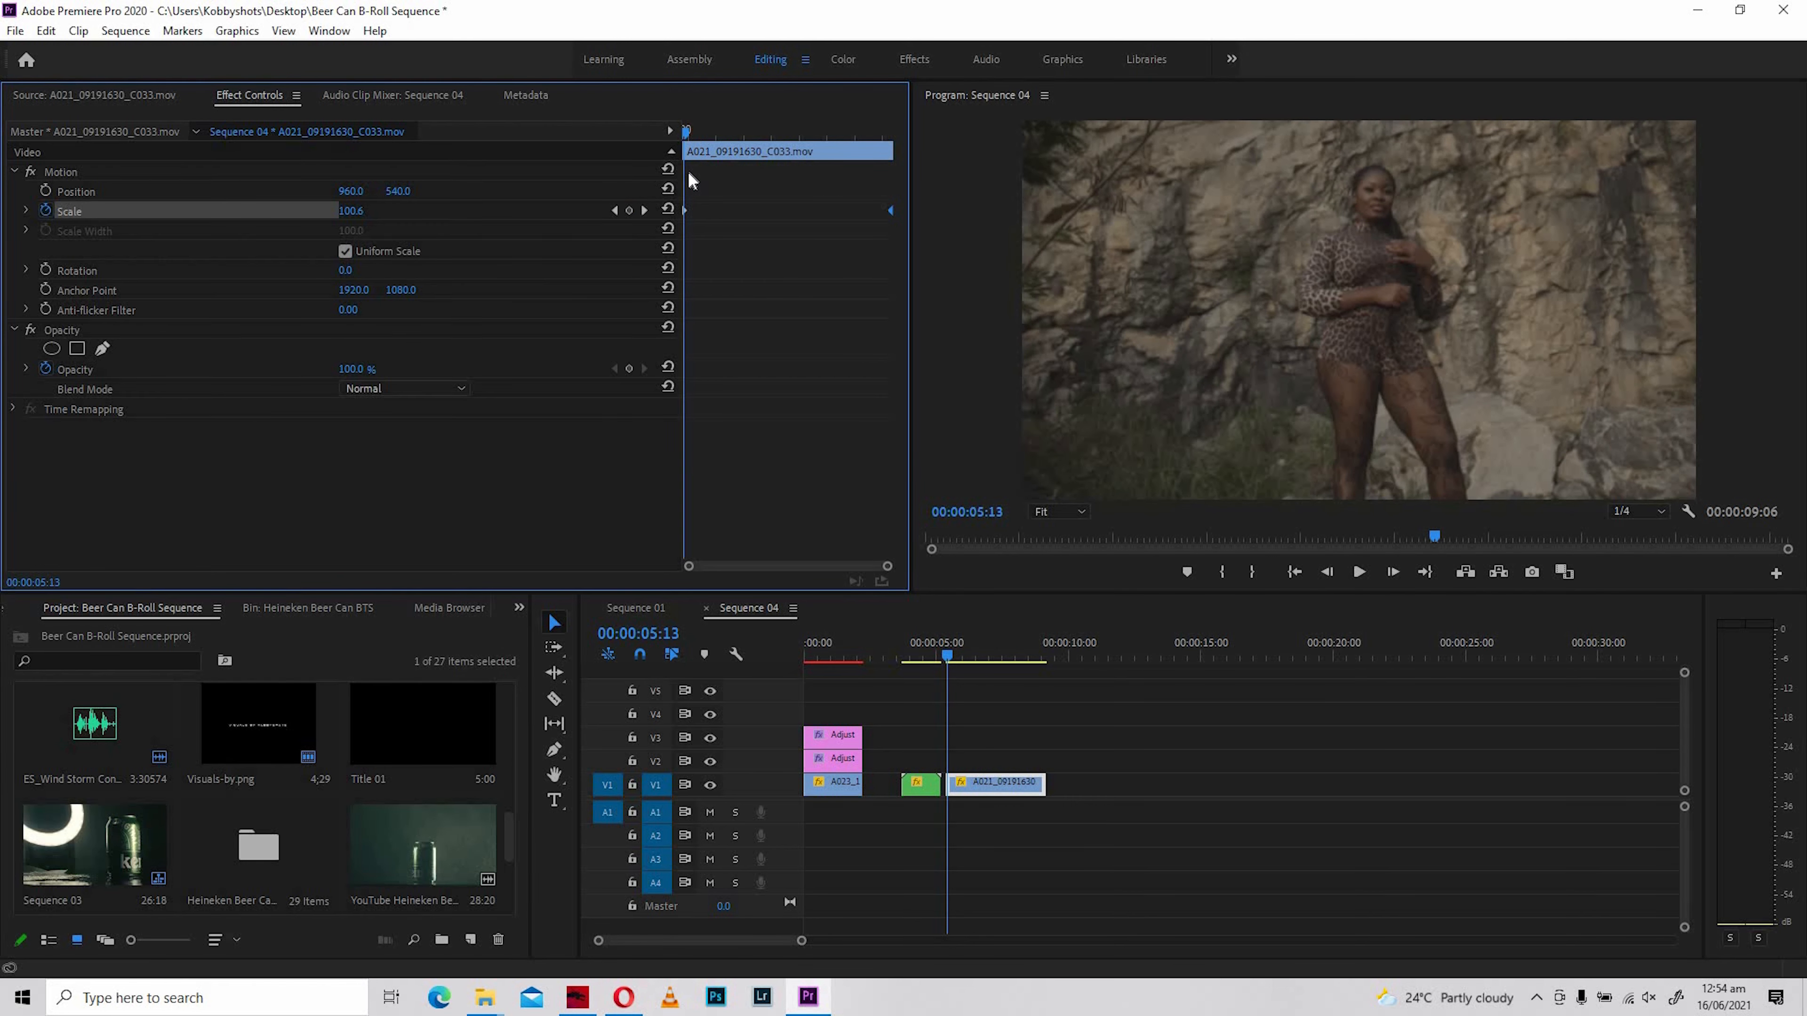
{"action": "left_click", "coordinate": [1359, 571]}
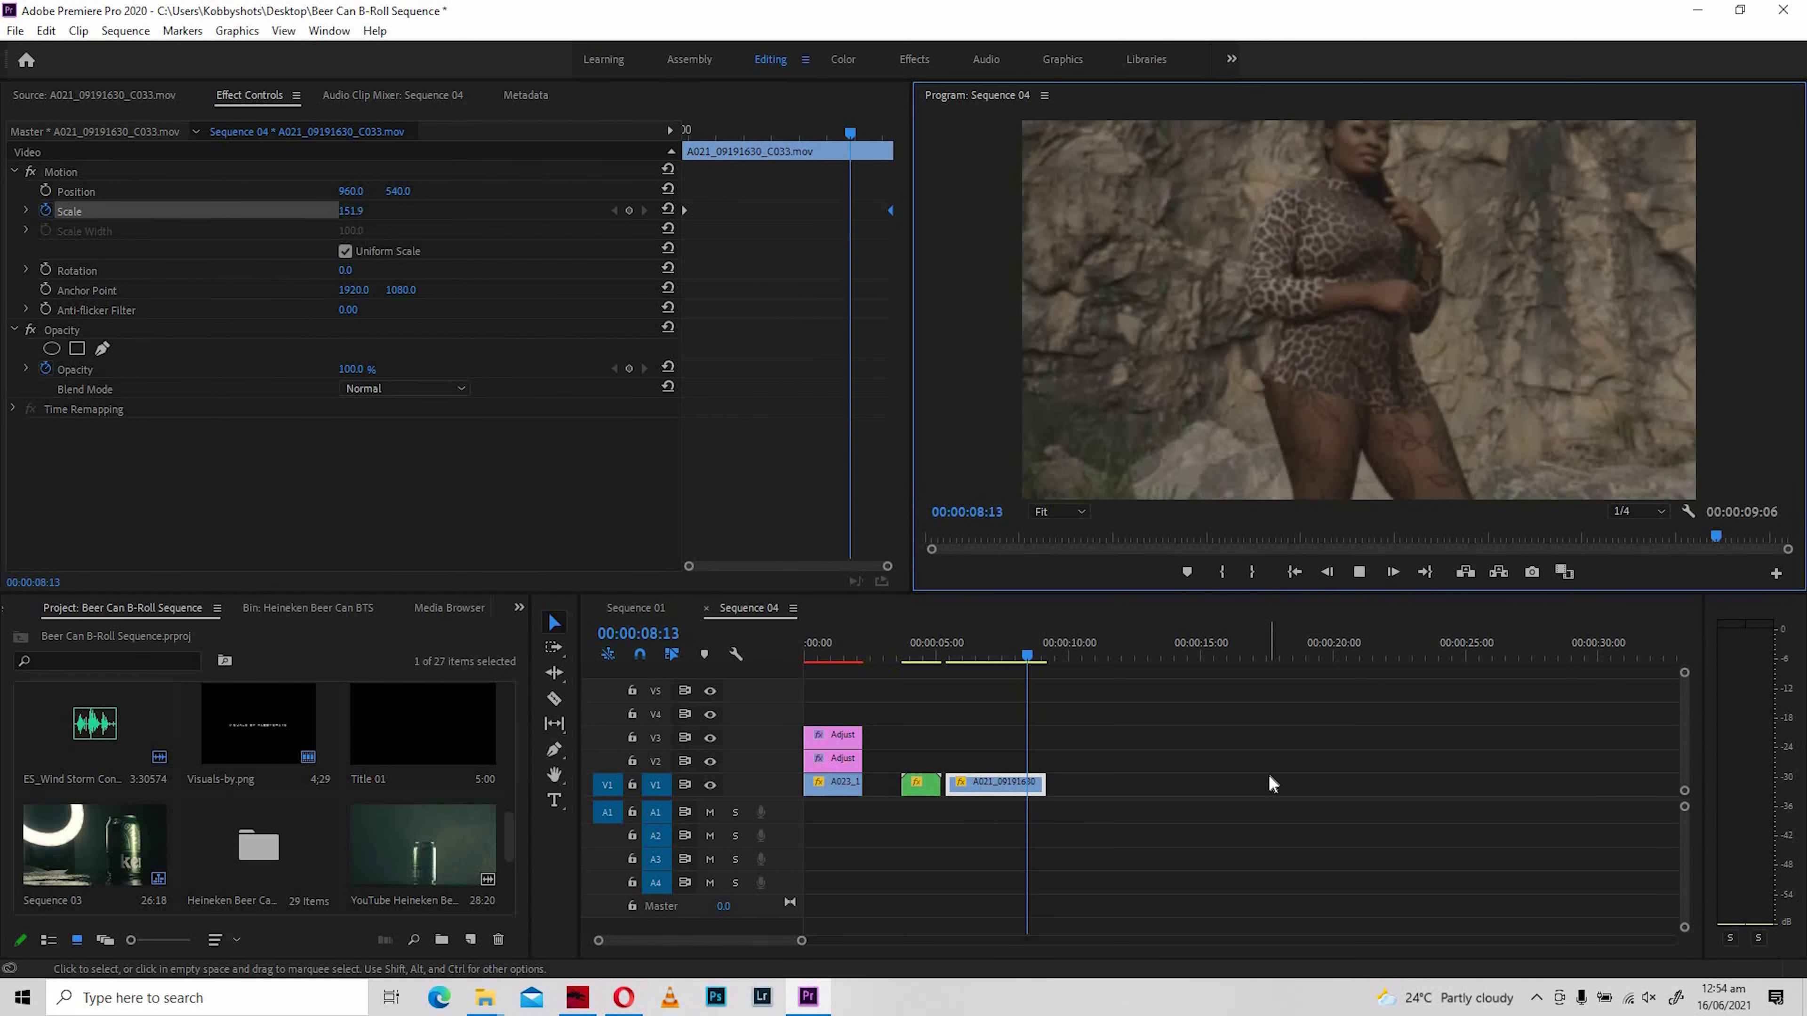
{"action": "left_click", "coordinate": [952, 655]}
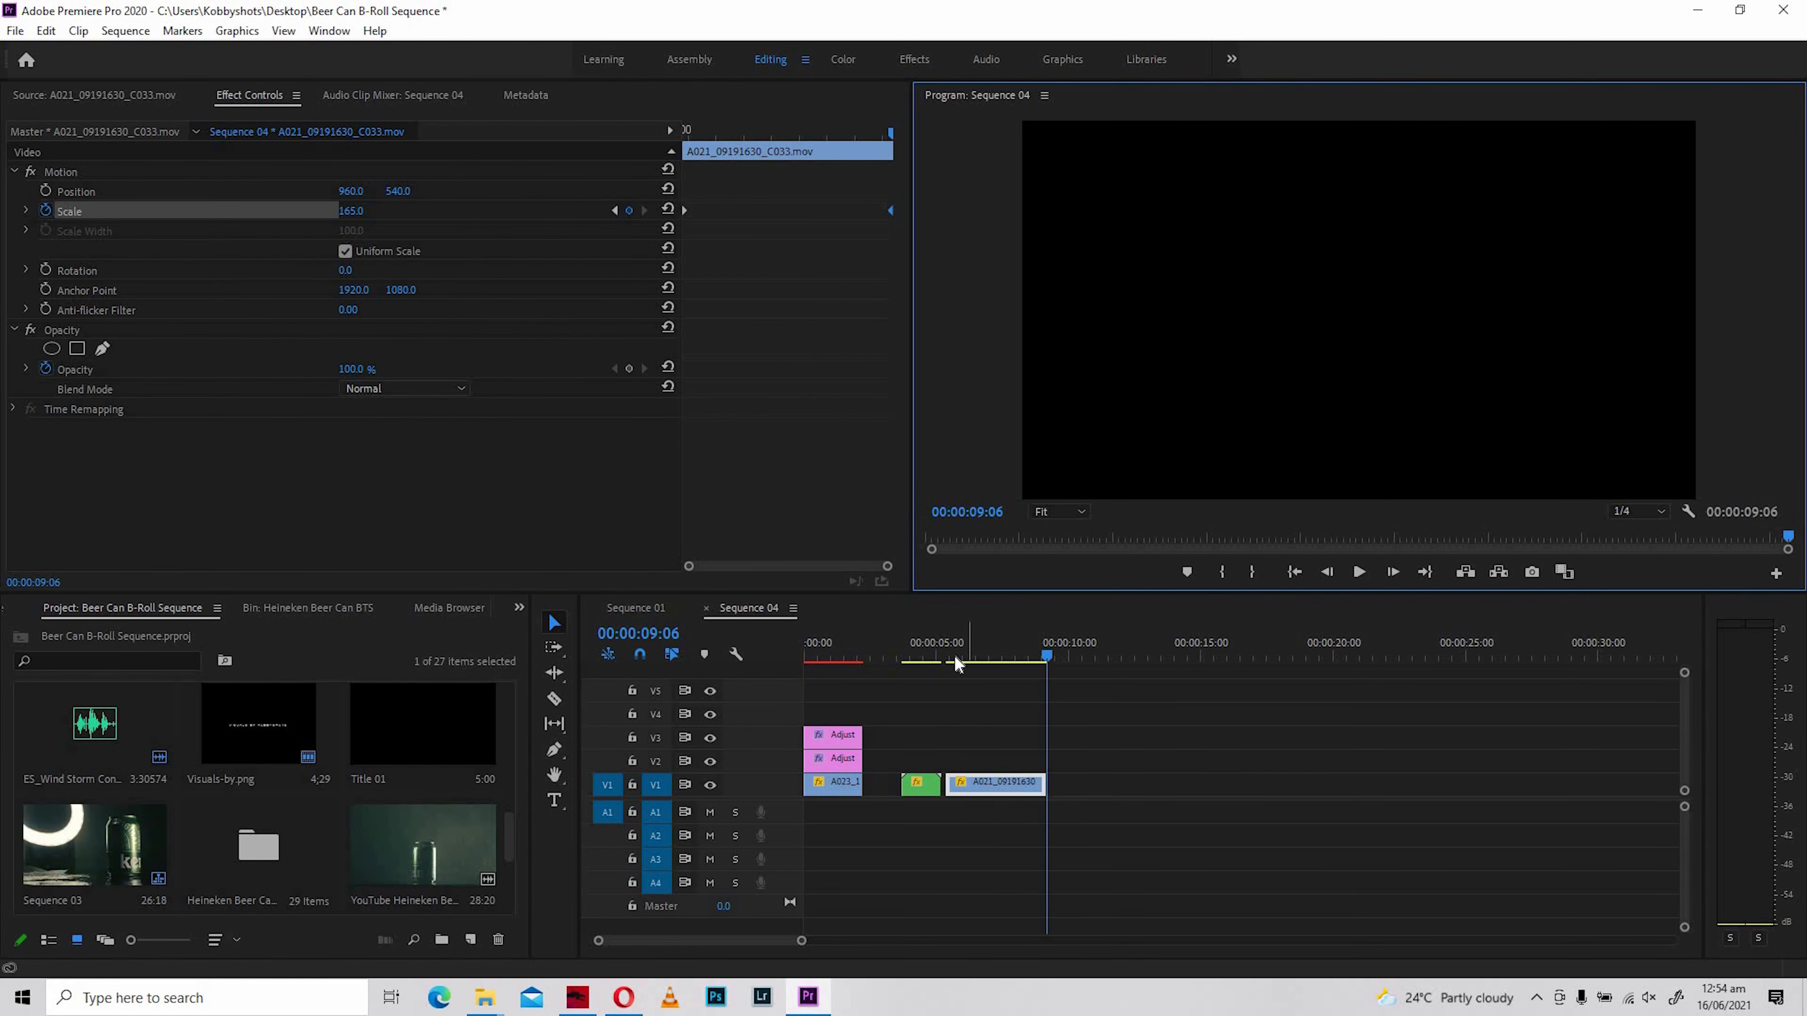
{"action": "left_click_drag", "start_coordinate": [1017, 660], "coordinate": [953, 664]}
{"action": "left_click", "coordinate": [1035, 663]}
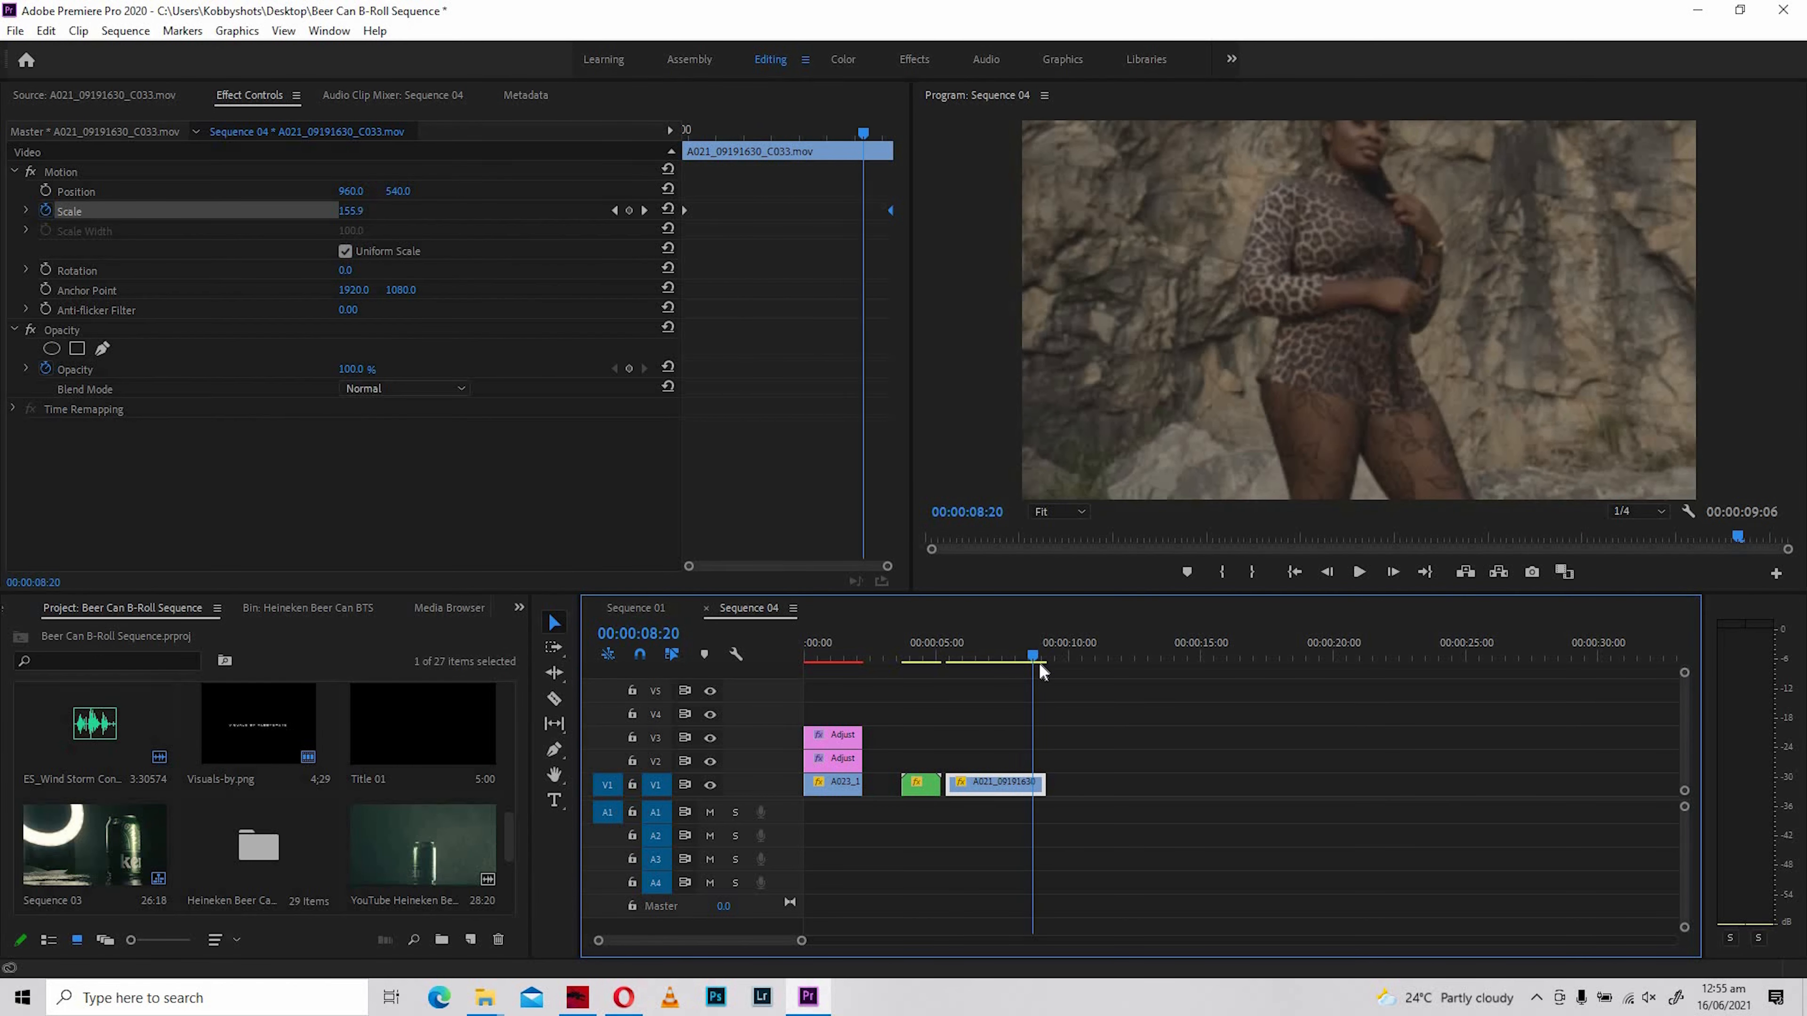
{"action": "mouse_move", "coordinate": [967, 664]}
{"action": "left_mouse_down"}
{"action": "mouse_move", "coordinate": [950, 664]}
{"action": "mouse_move", "coordinate": [1018, 663]}
{"action": "mouse_move", "coordinate": [939, 665]}
{"action": "mouse_move", "coordinate": [961, 673]}
{"action": "left_mouse_up"}
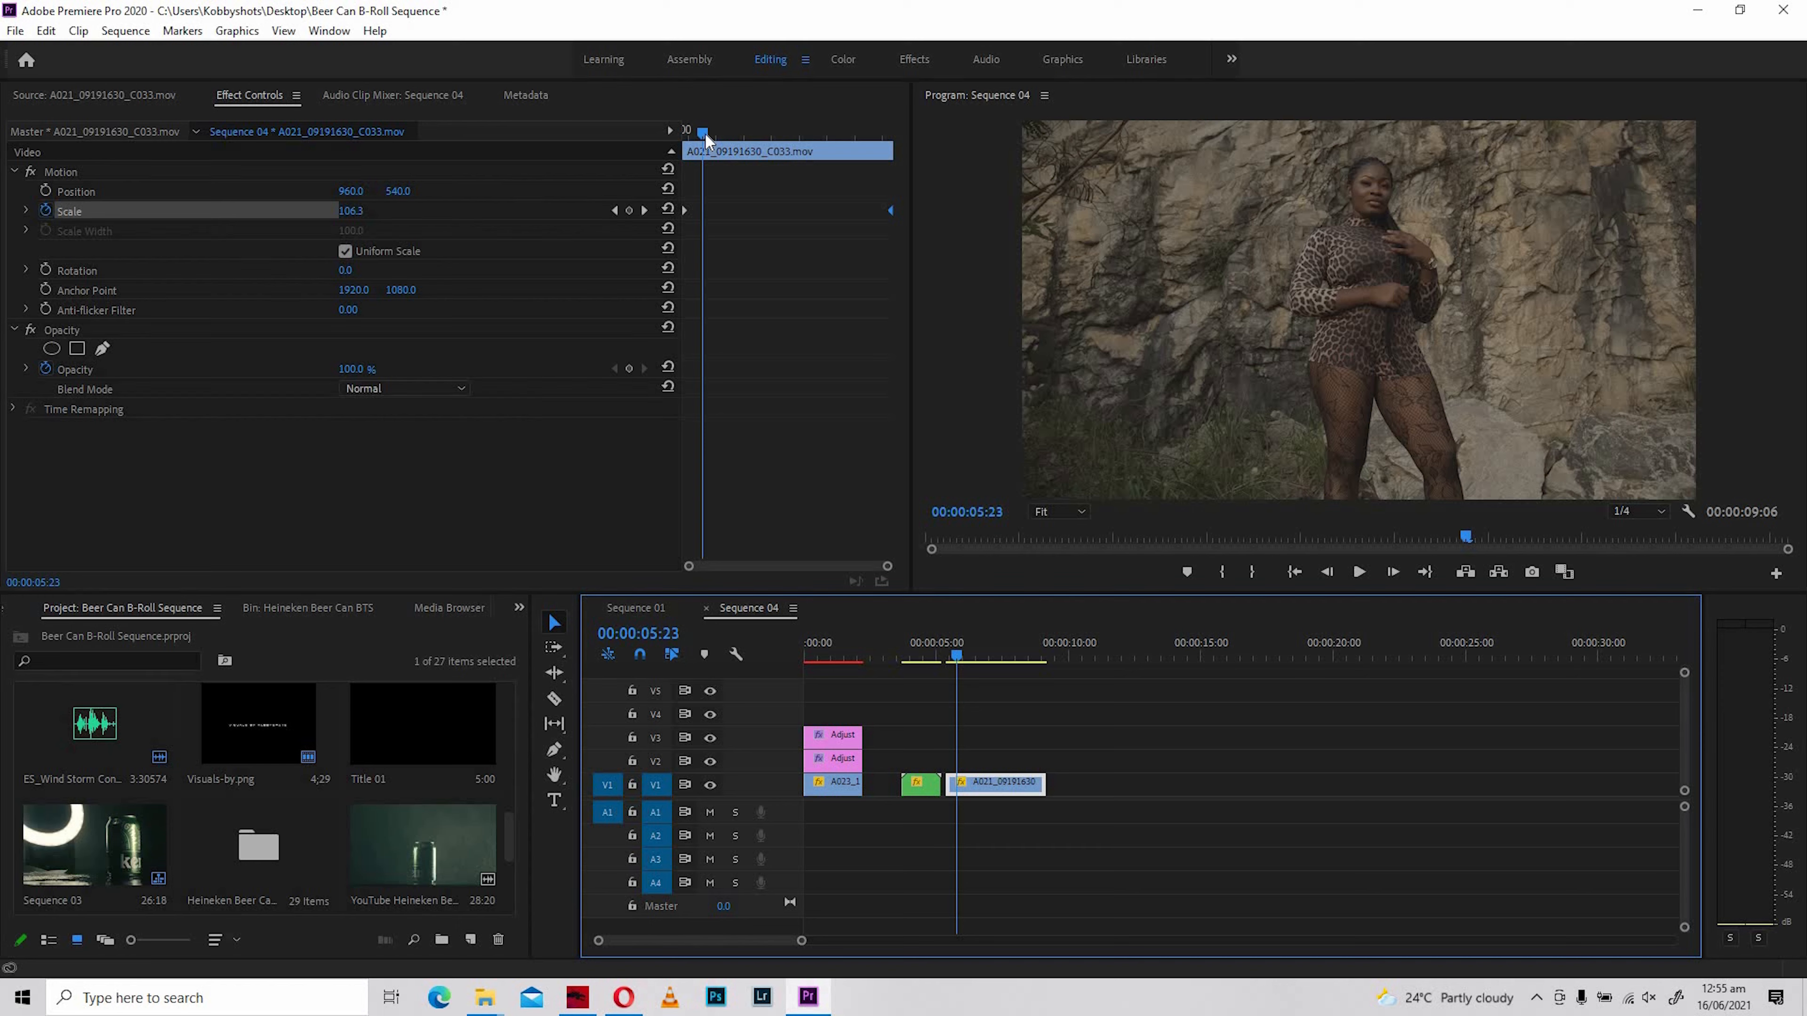
- Add a Position keyframe of 960, 540 to A021_09191630_C033.mov and move it to the clip's start
{"action": "left_click", "coordinate": [669, 141]}
{"action": "key", "text": "space"}
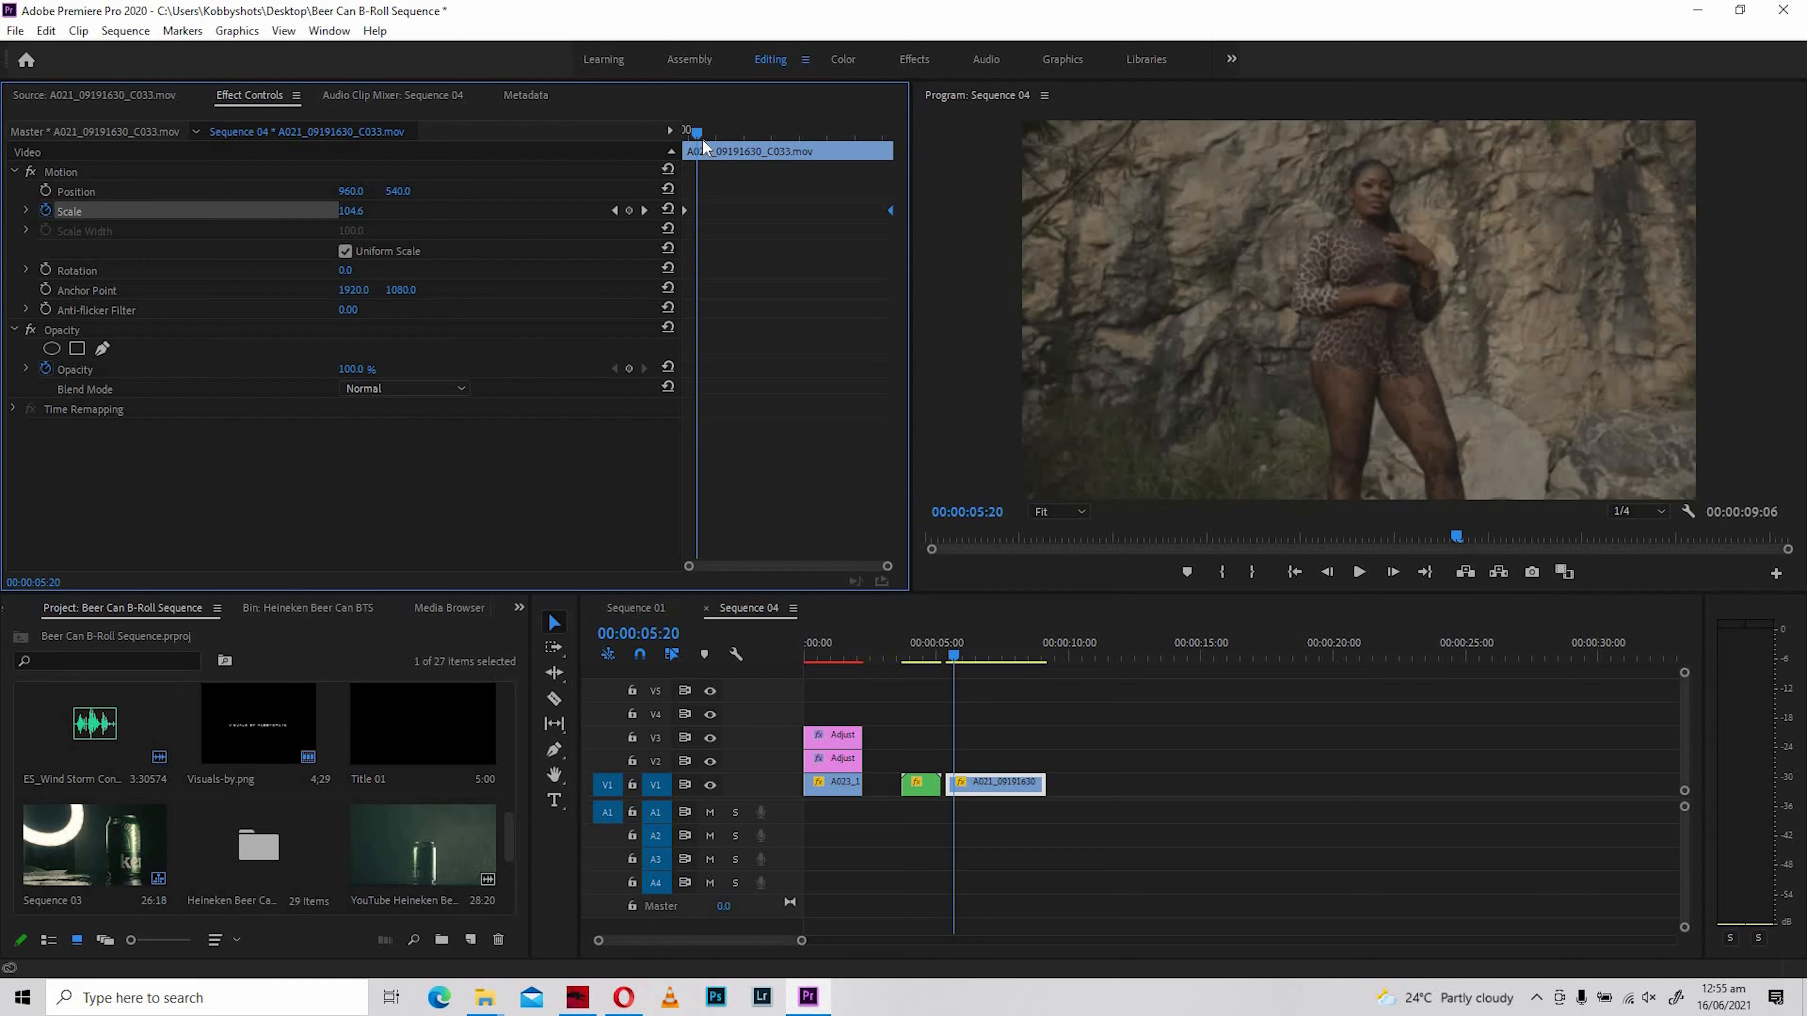
{"action": "left_click_drag", "start_coordinate": [884, 138], "coordinate": [688, 135]}
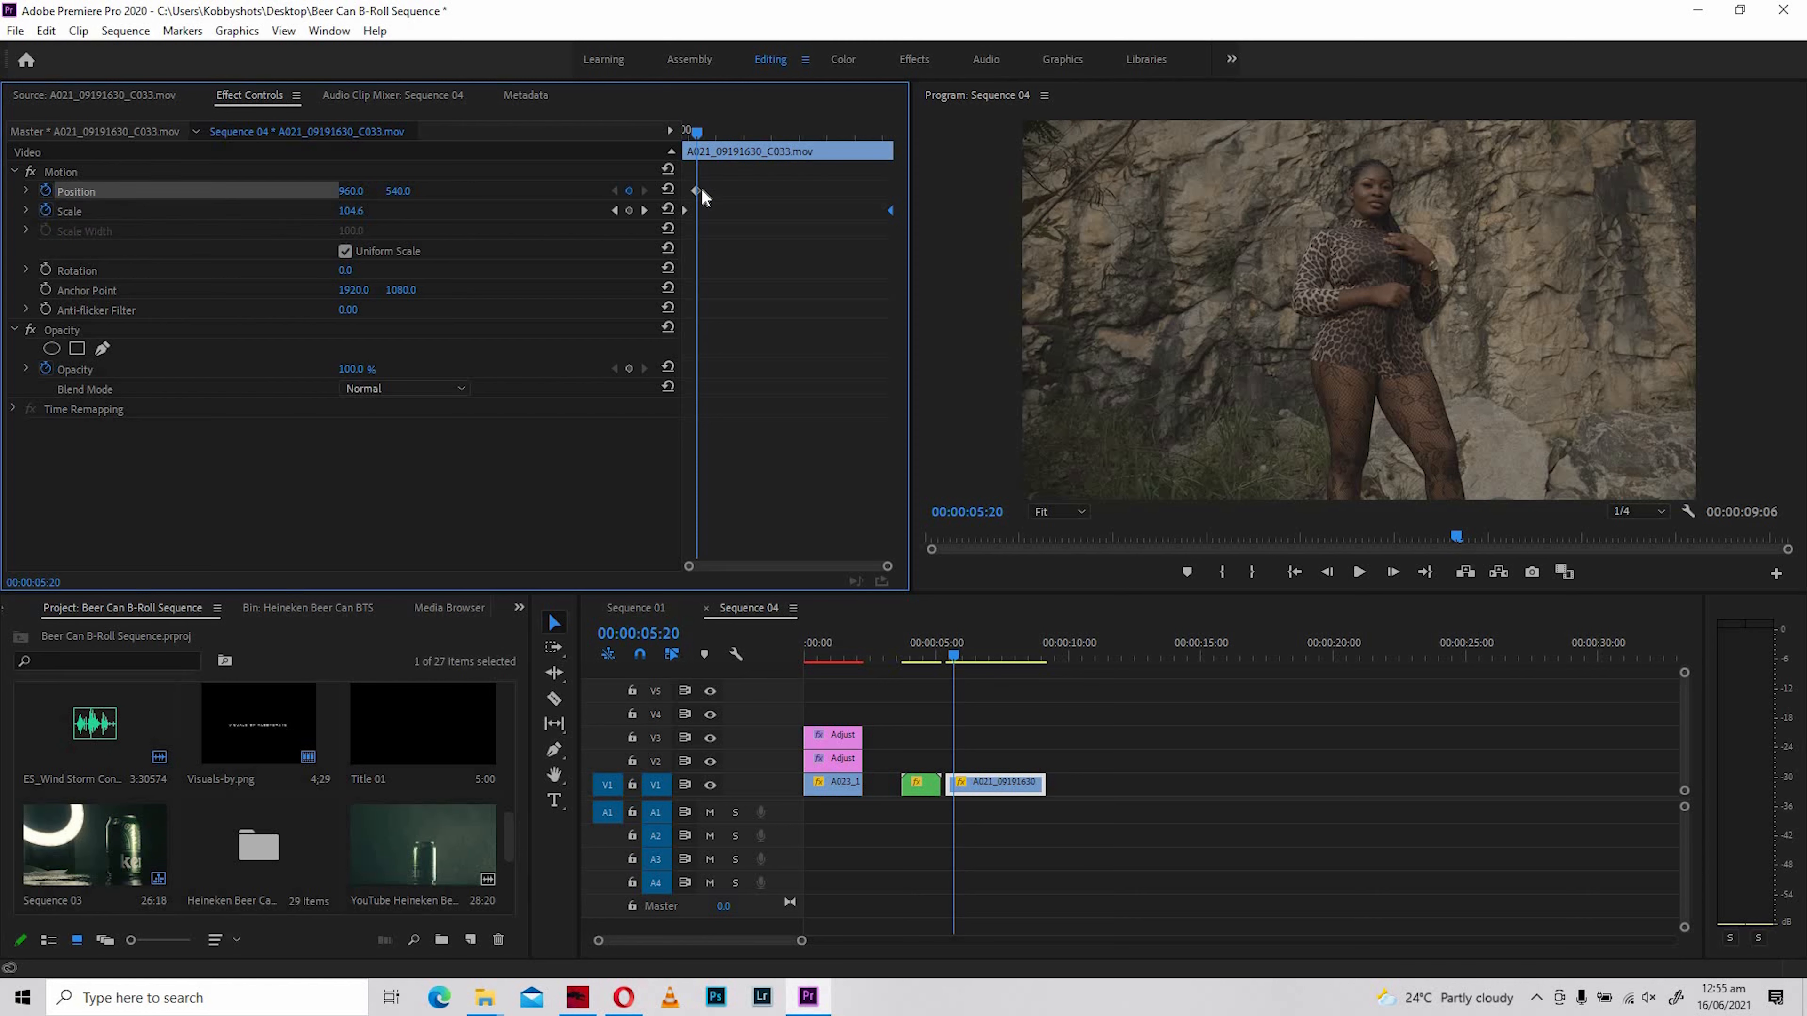
{"action": "mouse_move", "coordinate": [696, 191]}
{"action": "left_mouse_down"}
{"action": "mouse_move", "coordinate": [670, 198]}
{"action": "mouse_move", "coordinate": [685, 194]}
{"action": "left_mouse_up"}
{"action": "key", "text": "Left"}
{"action": "key", "text": "Left"}
{"action": "key", "text": "Left"}
{"action": "key", "text": "Left"}
{"action": "key", "text": "Left"}
{"action": "key", "text": "Left"}
{"action": "key", "text": "Left"}
{"action": "key", "text": "Left"}
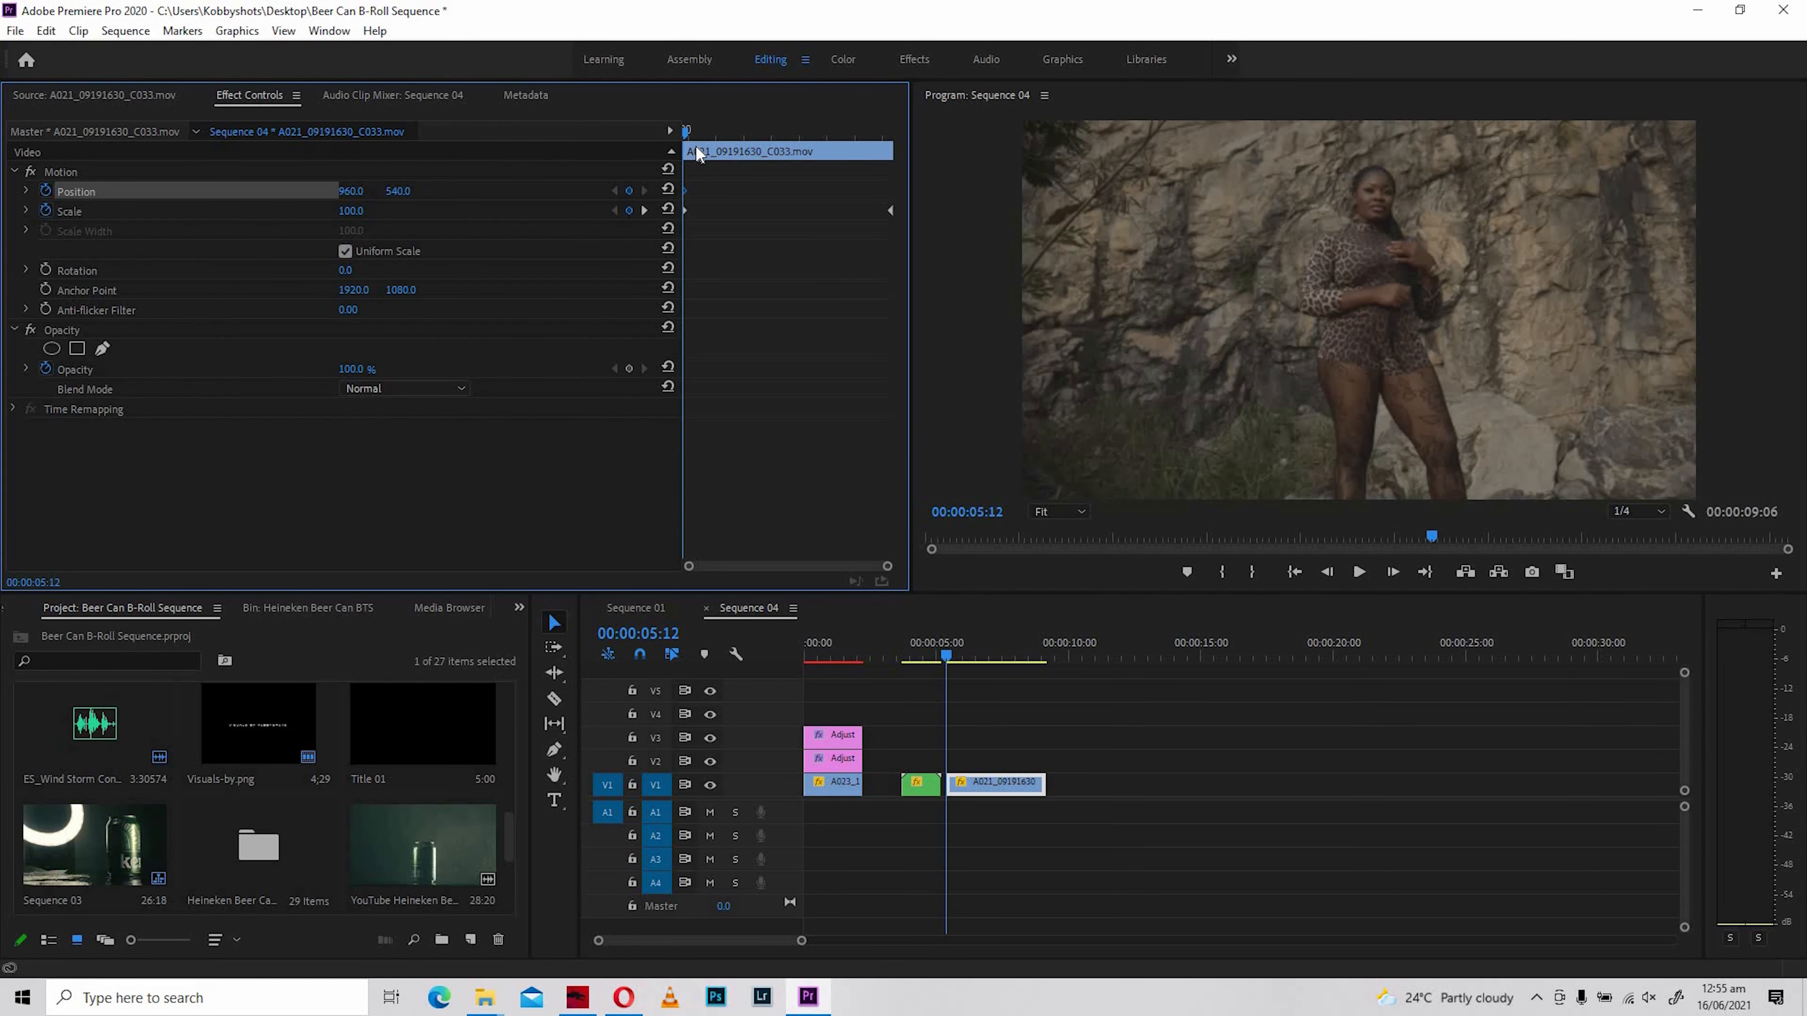
- Add a second Position keyframe of 960, 767 to A021_09191630_C033.mov and move it to the clip's end
{"action": "key", "text": "Right"}
{"action": "key", "text": "Right"}
{"action": "key", "text": "Right"}
{"action": "key", "text": "Right"}
{"action": "key", "text": "Right"}
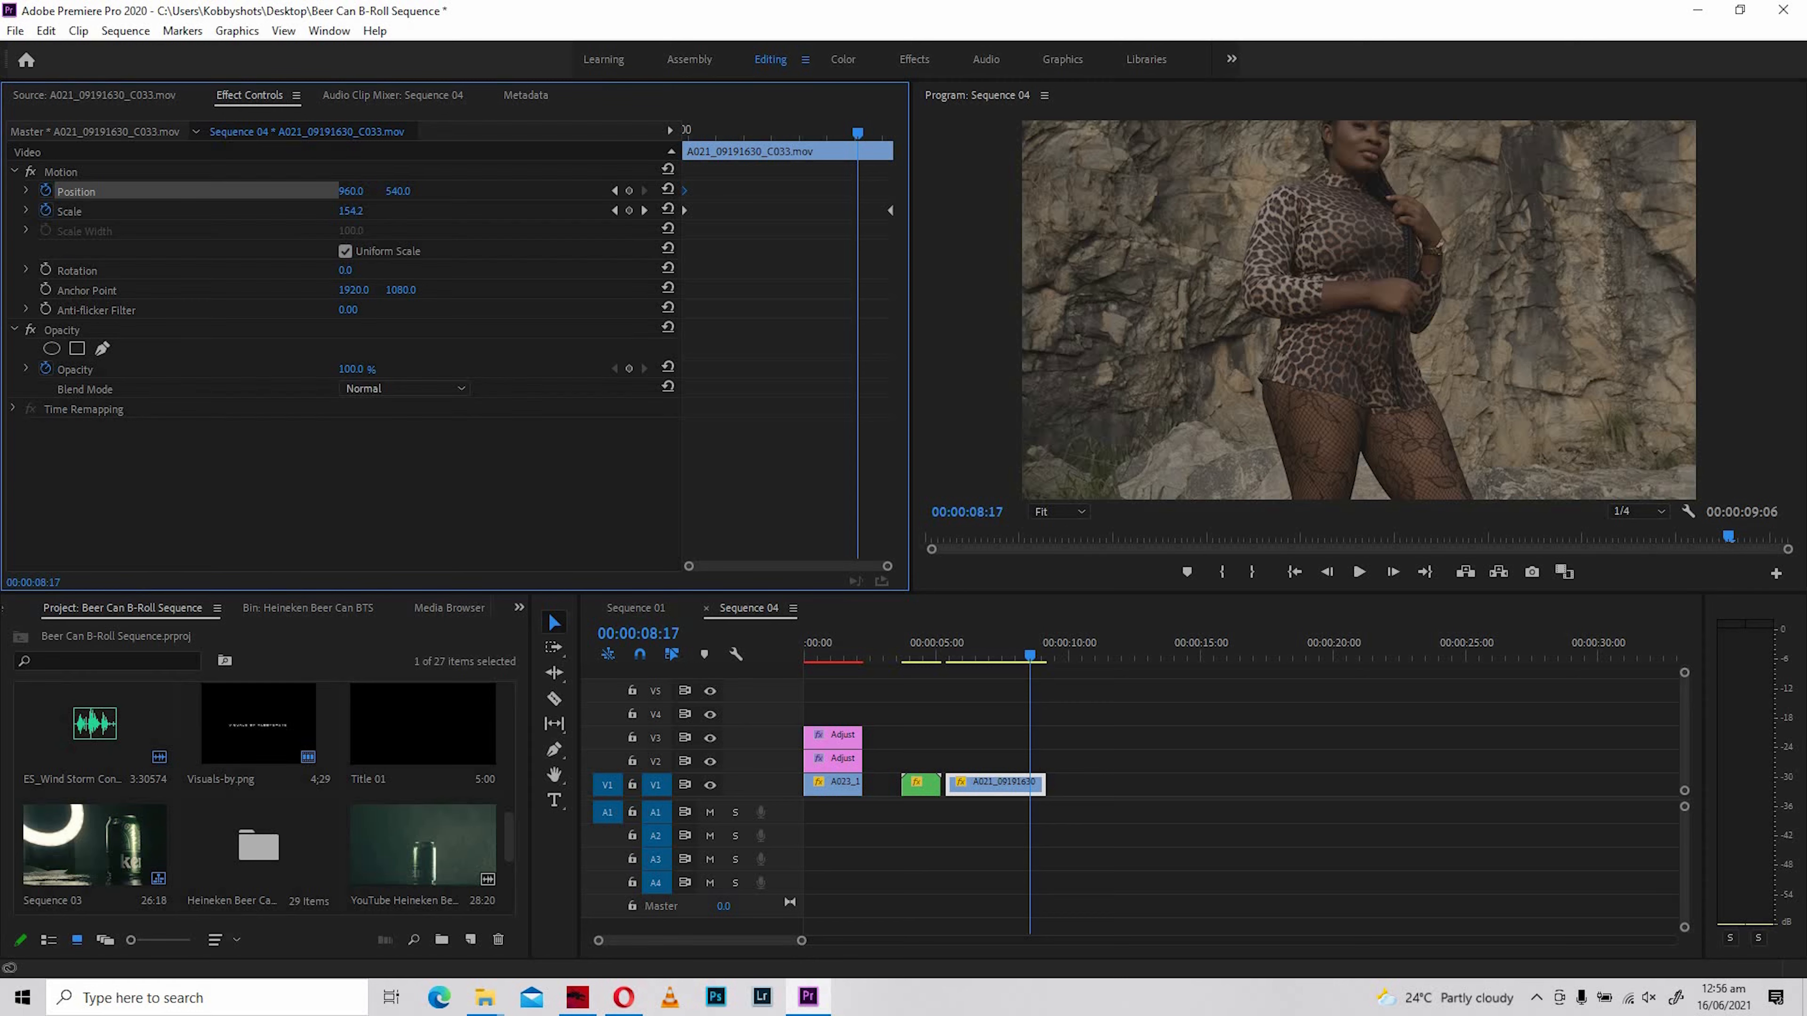
{"action": "left_click_drag", "start_coordinate": [397, 191], "coordinate": [559, 191]}
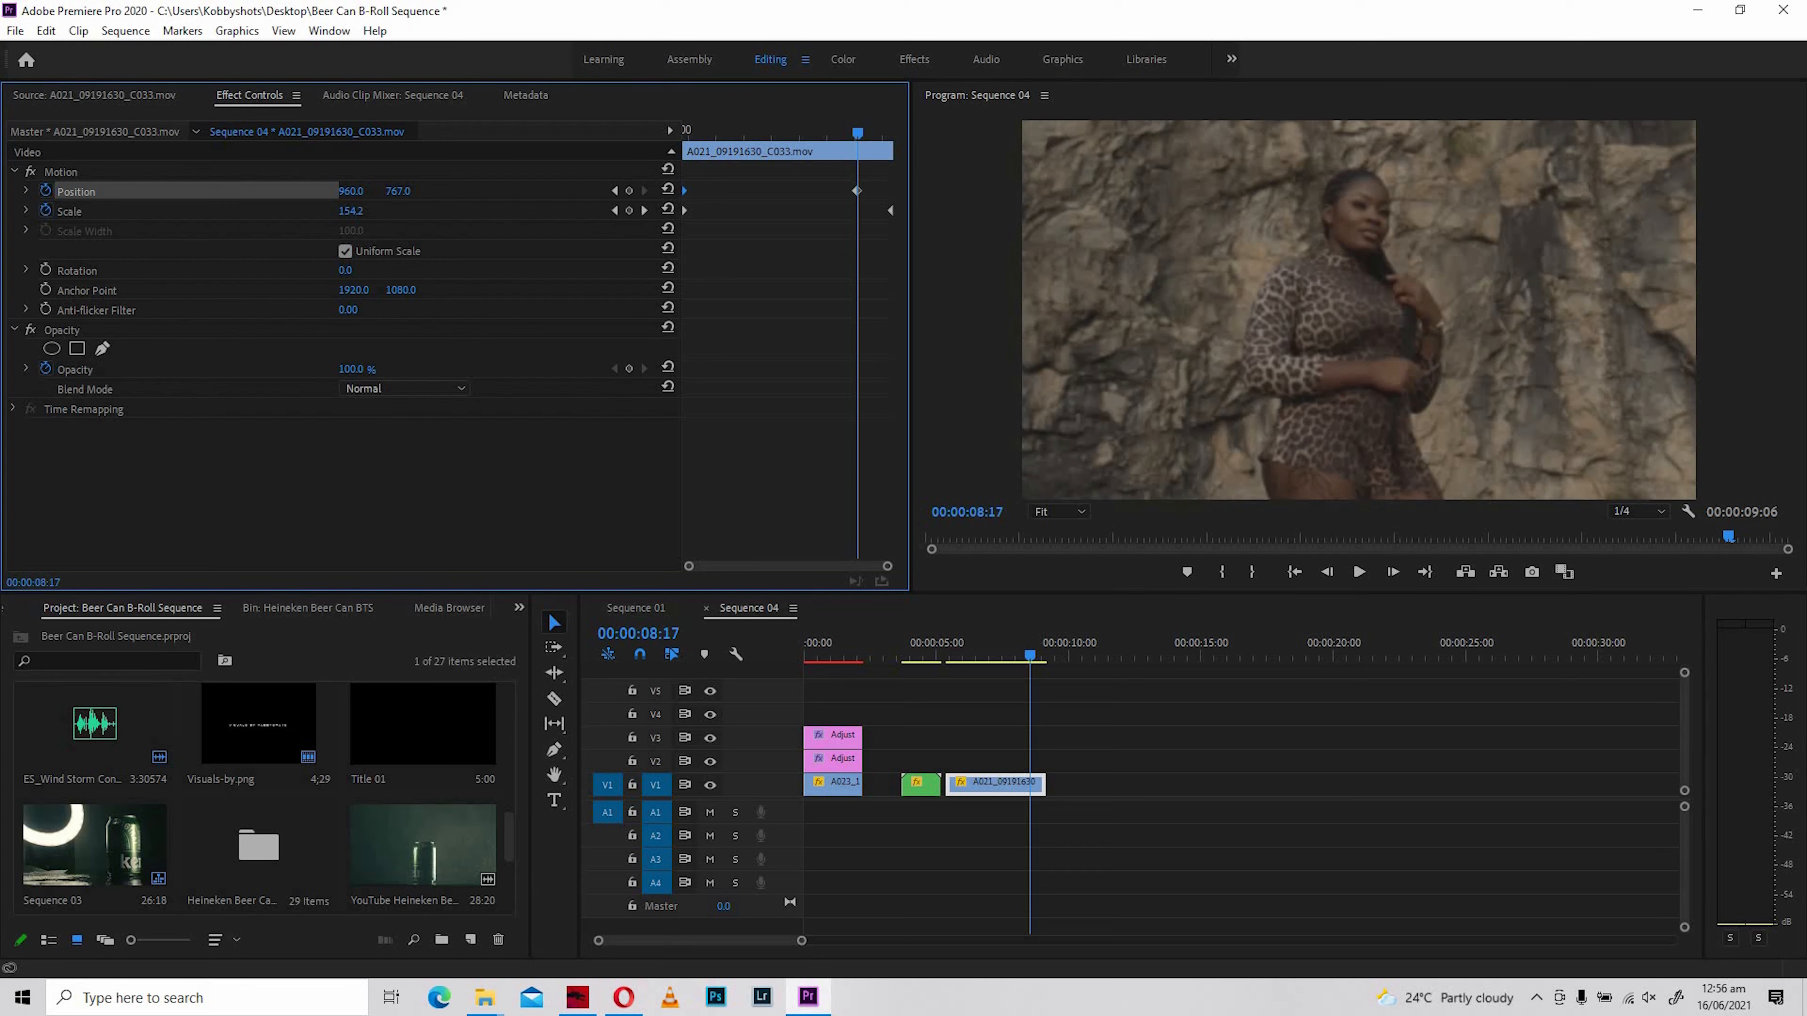
{"action": "left_click_drag", "start_coordinate": [858, 191], "coordinate": [905, 191]}
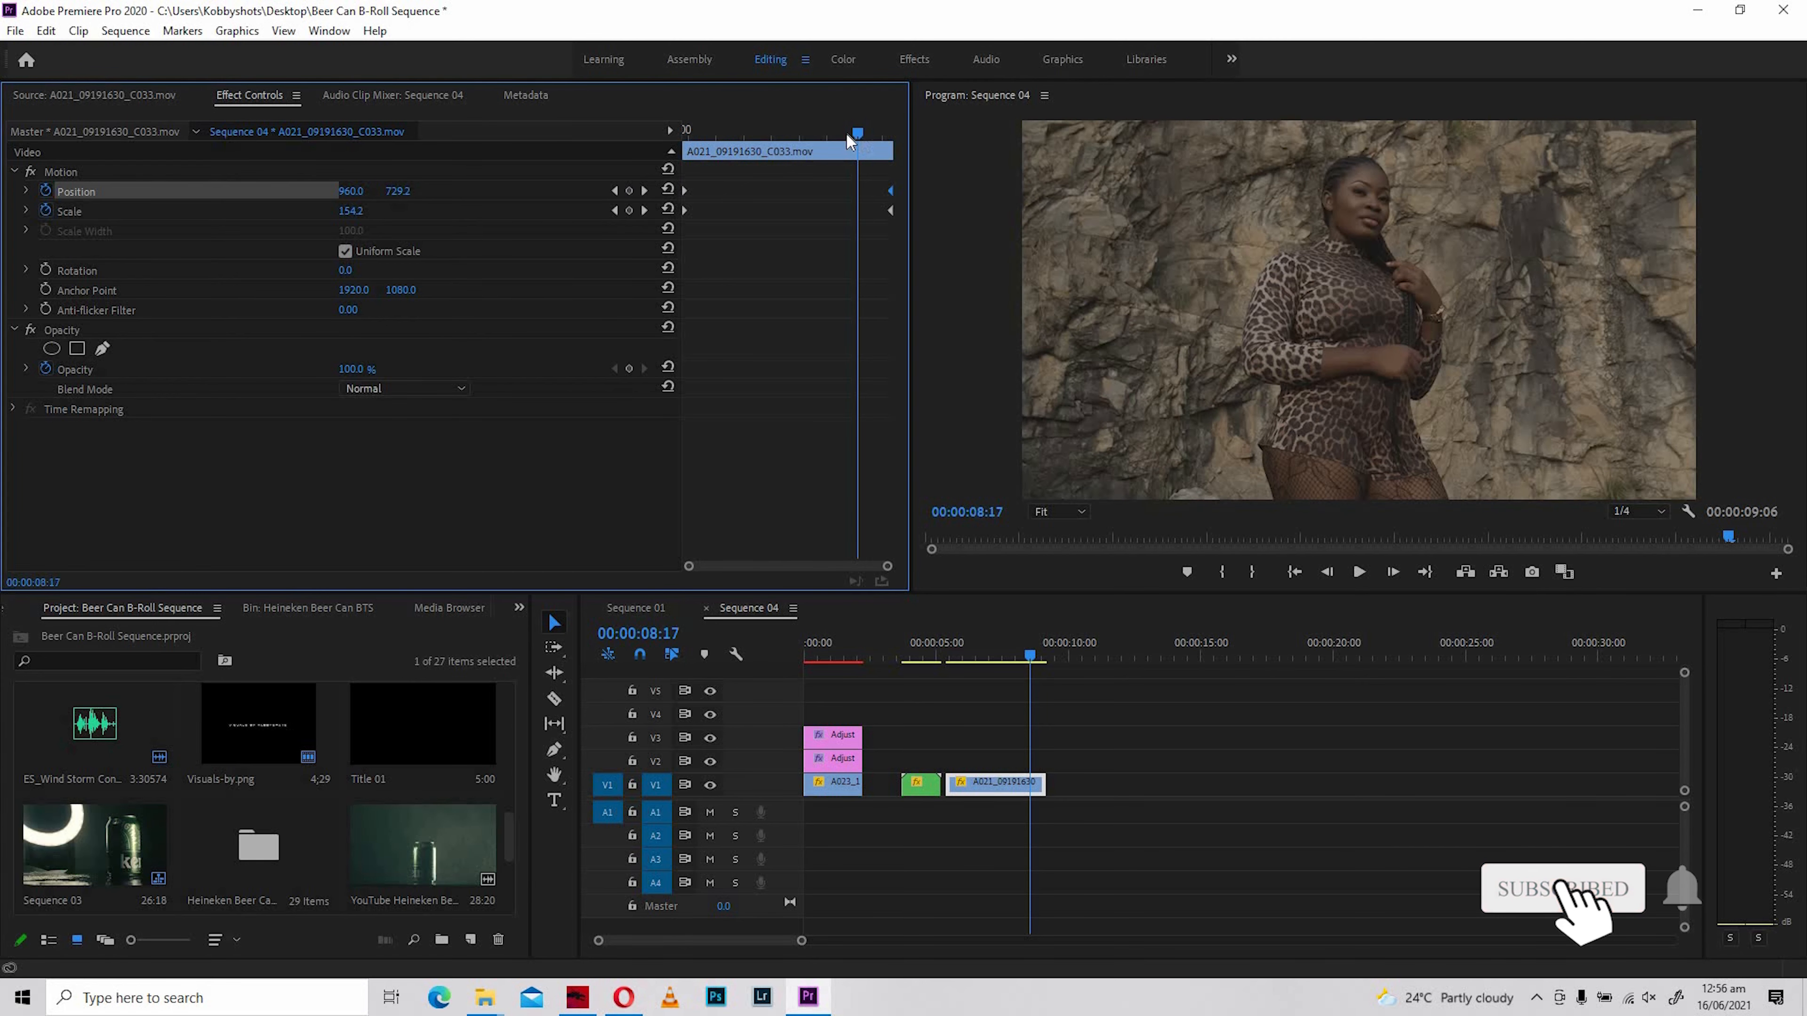
- Play back A021_09191630_C033.mov twice from its start to check the combined Scale and Position animation
{"action": "left_click_drag", "start_coordinate": [846, 133], "coordinate": [650, 148]}
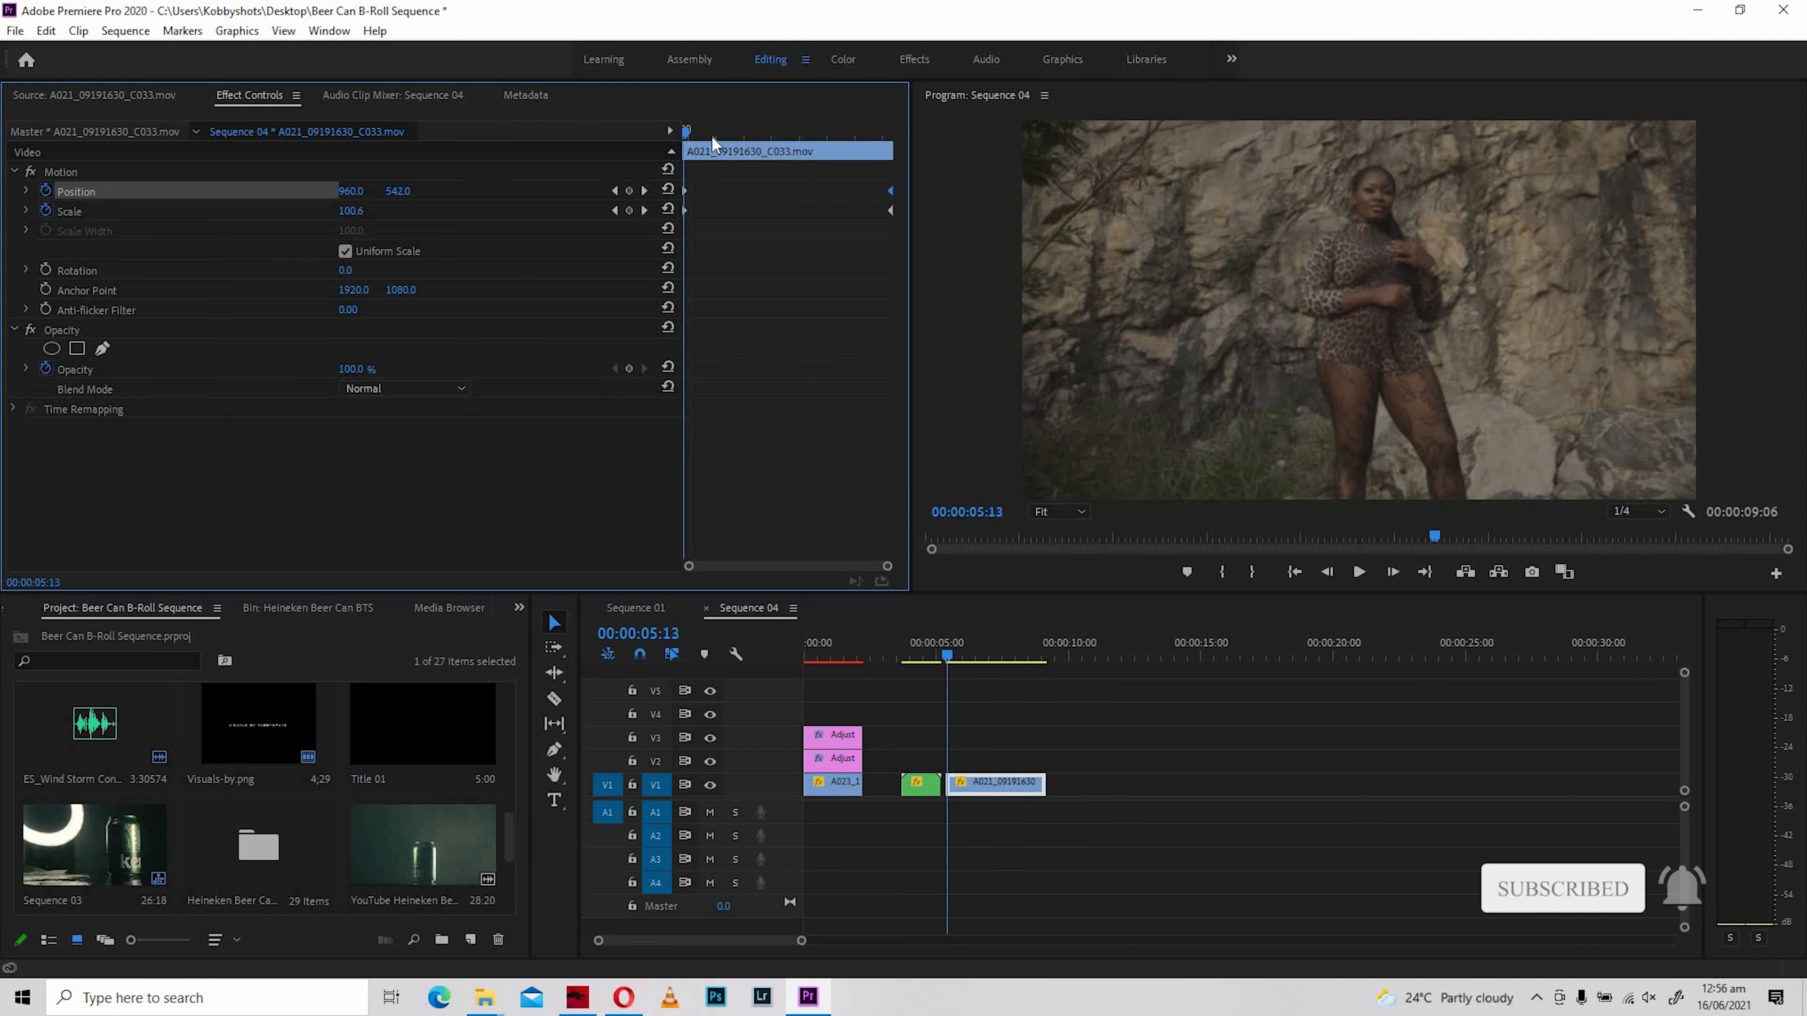
{"action": "left_click", "coordinate": [1360, 572]}
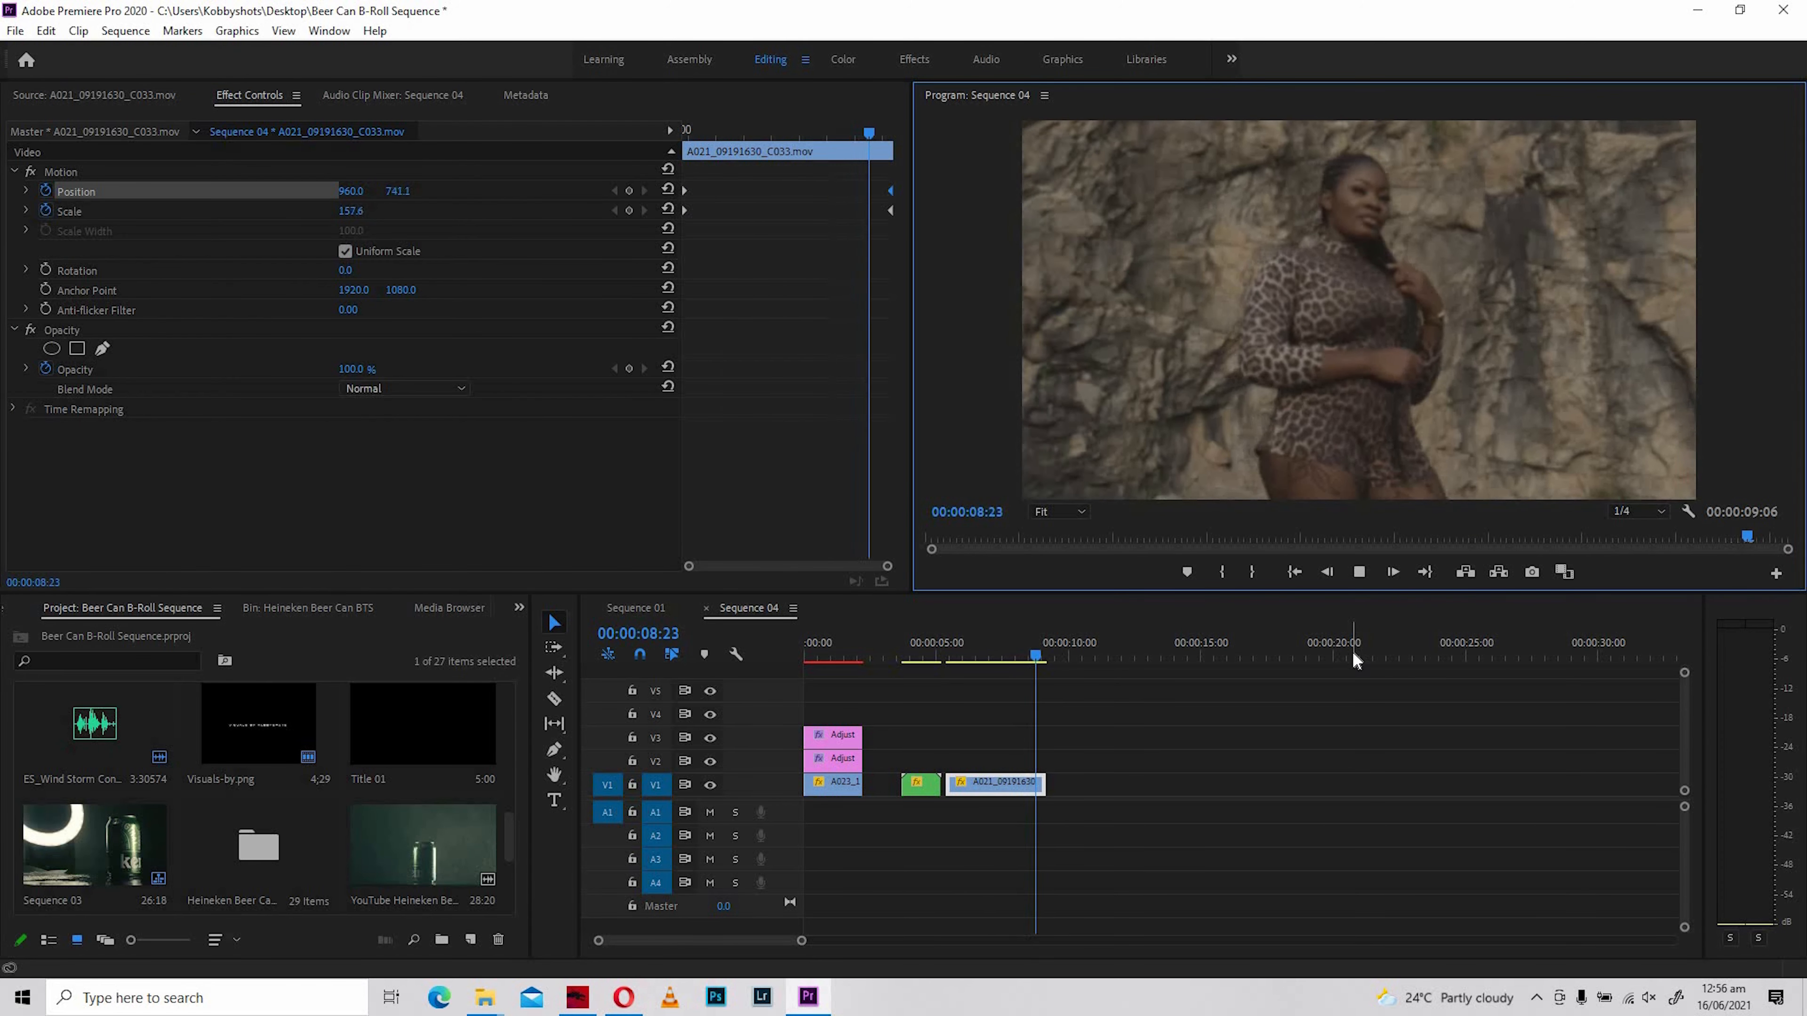
{"action": "left_click", "coordinate": [950, 652]}
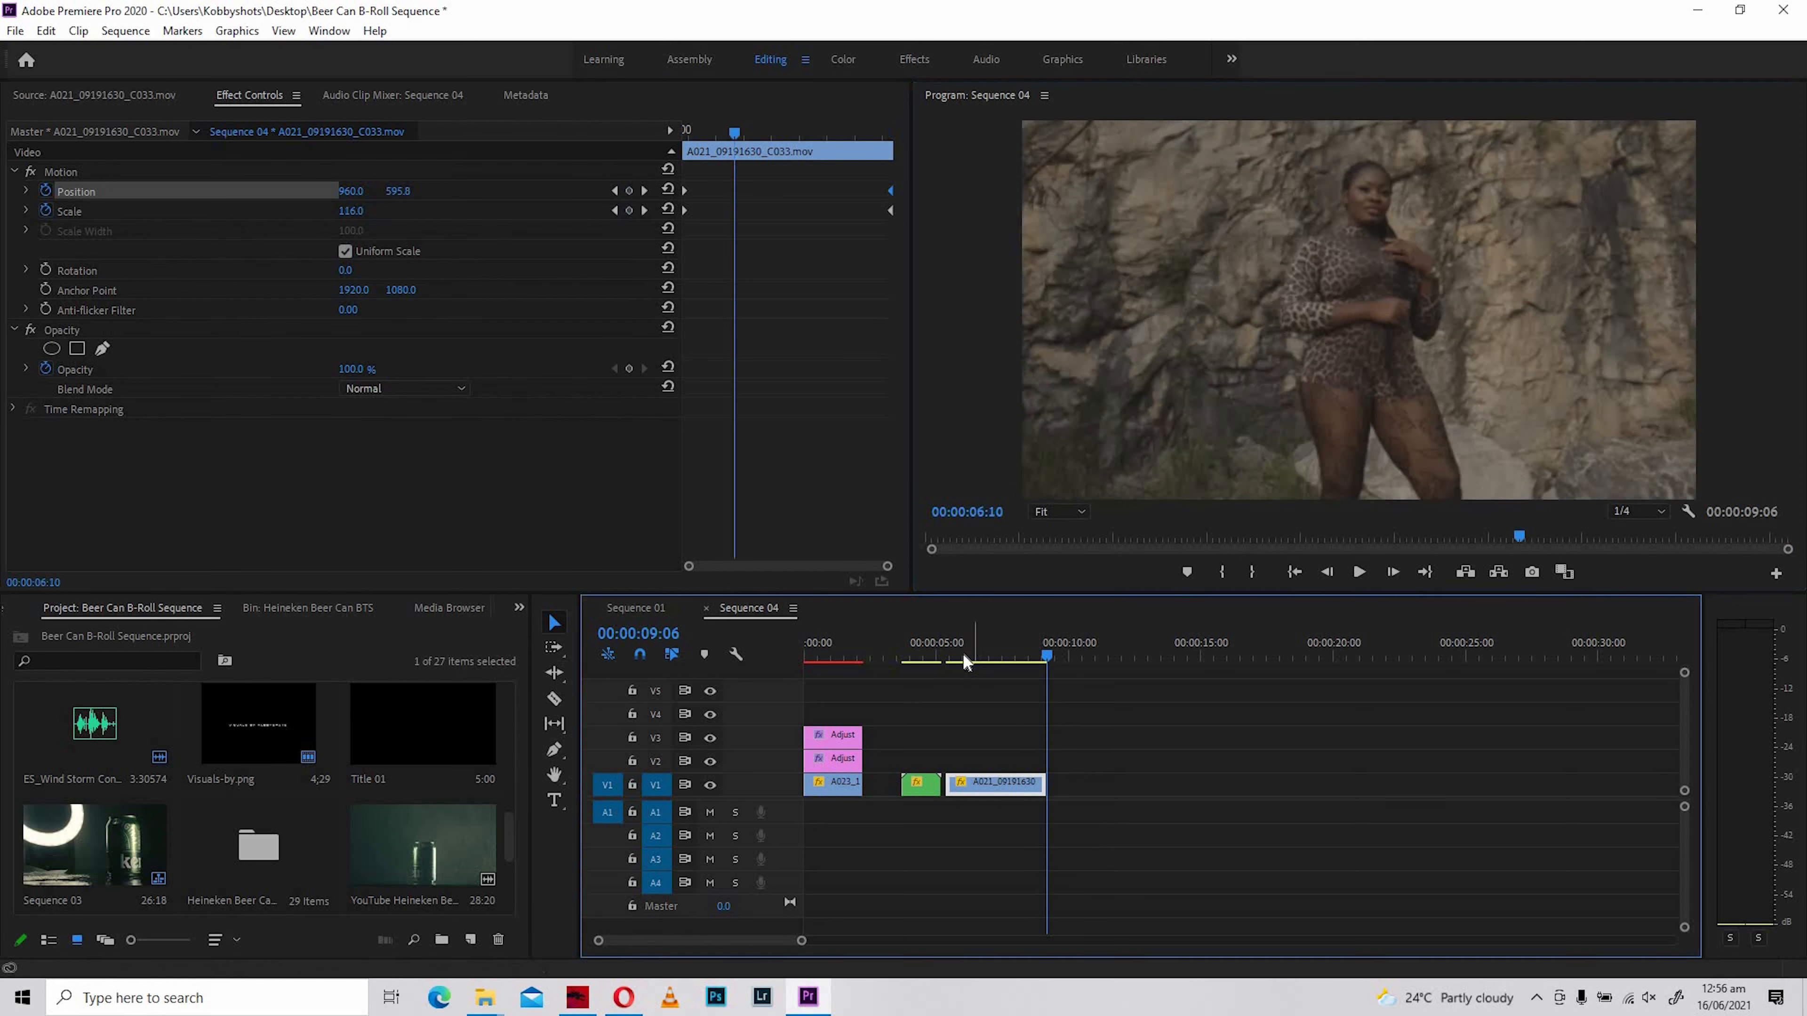
{"action": "left_click", "coordinate": [1358, 573]}
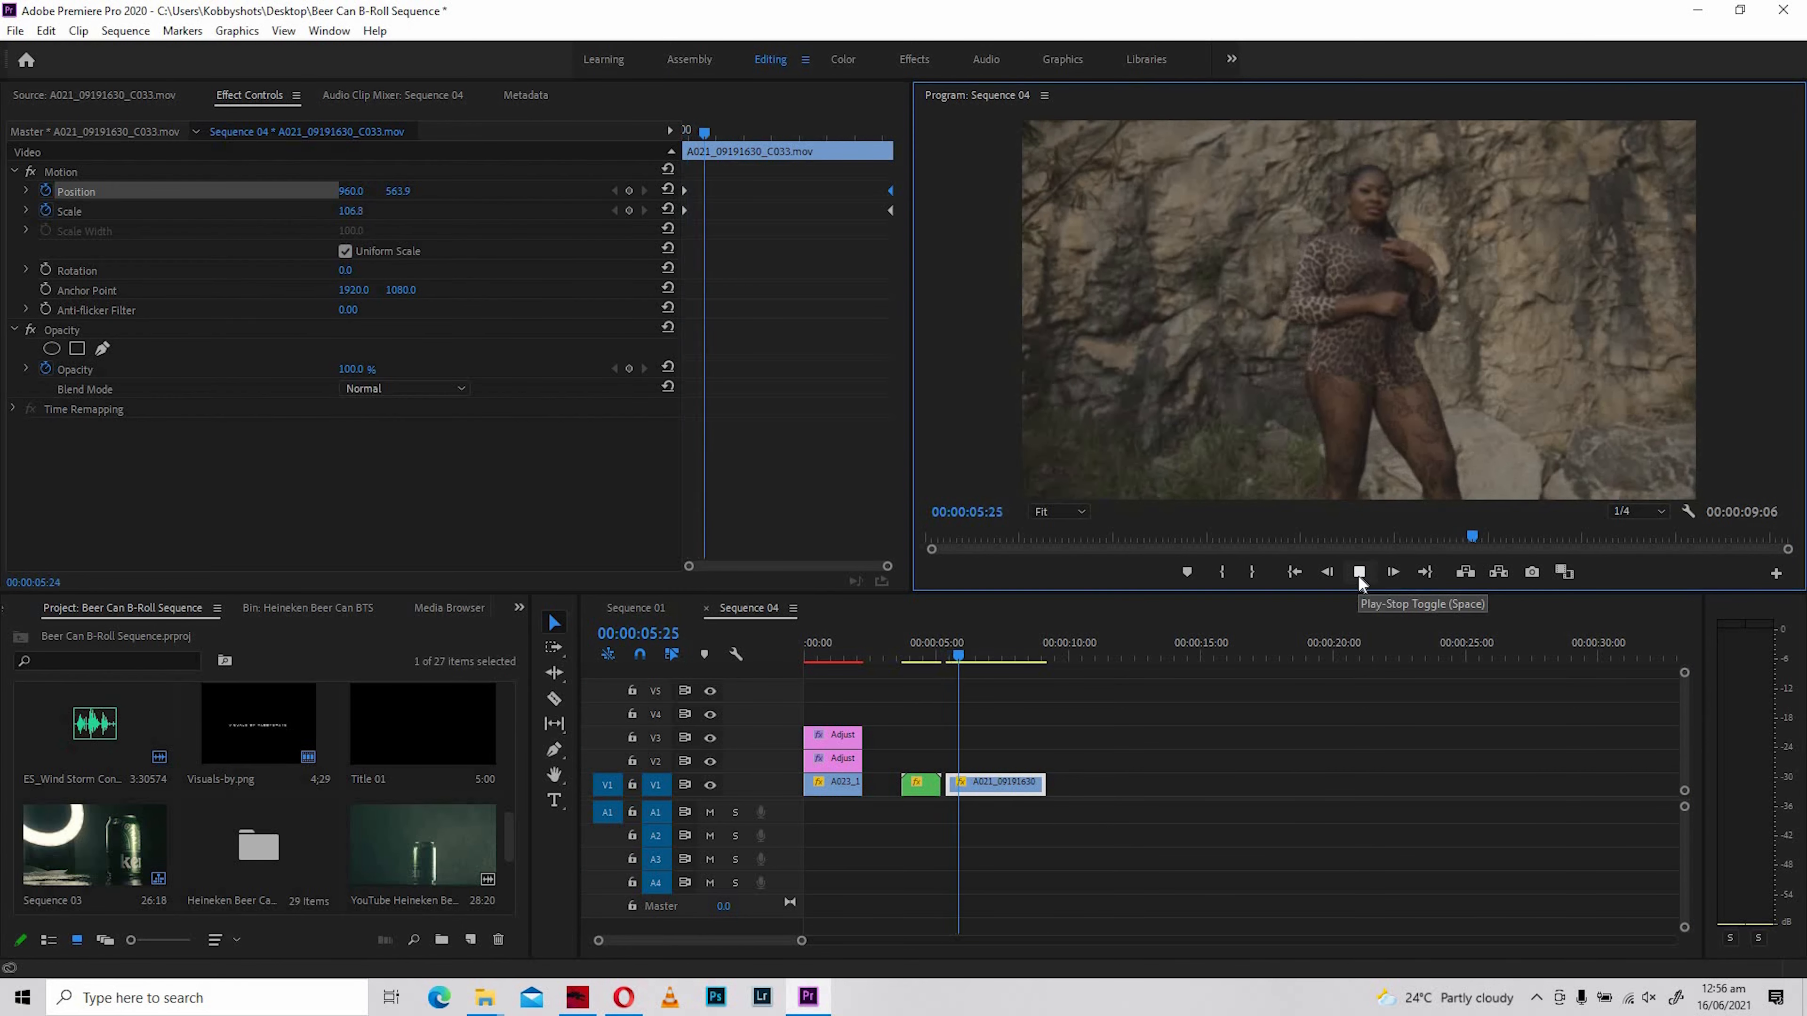